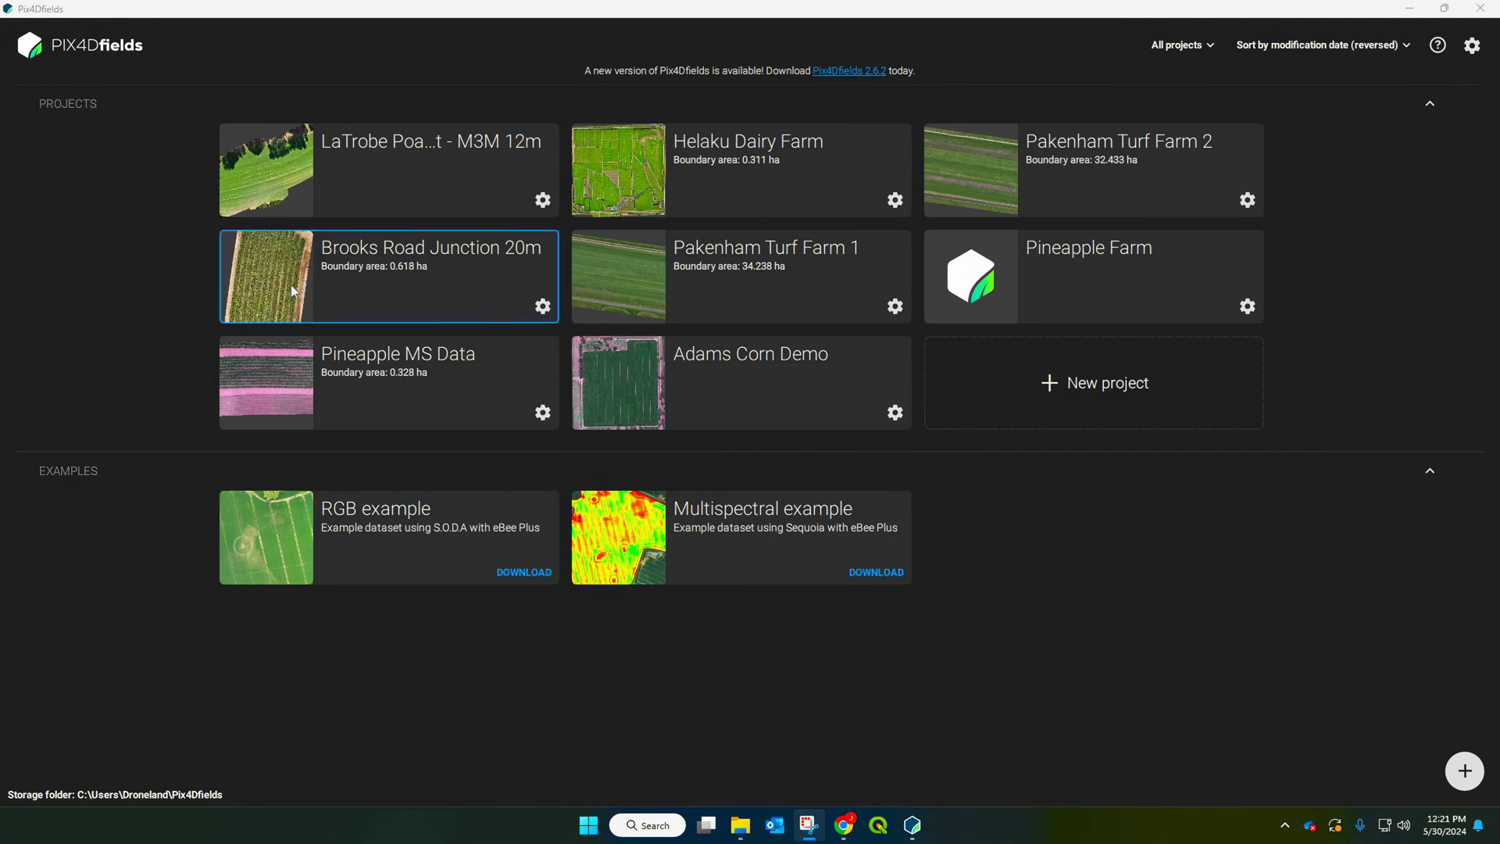
Create a new project and rename it from Unnamed project 0 to 'Adam's Corn Field'
{"action": "left_click", "coordinate": [1085, 386]}
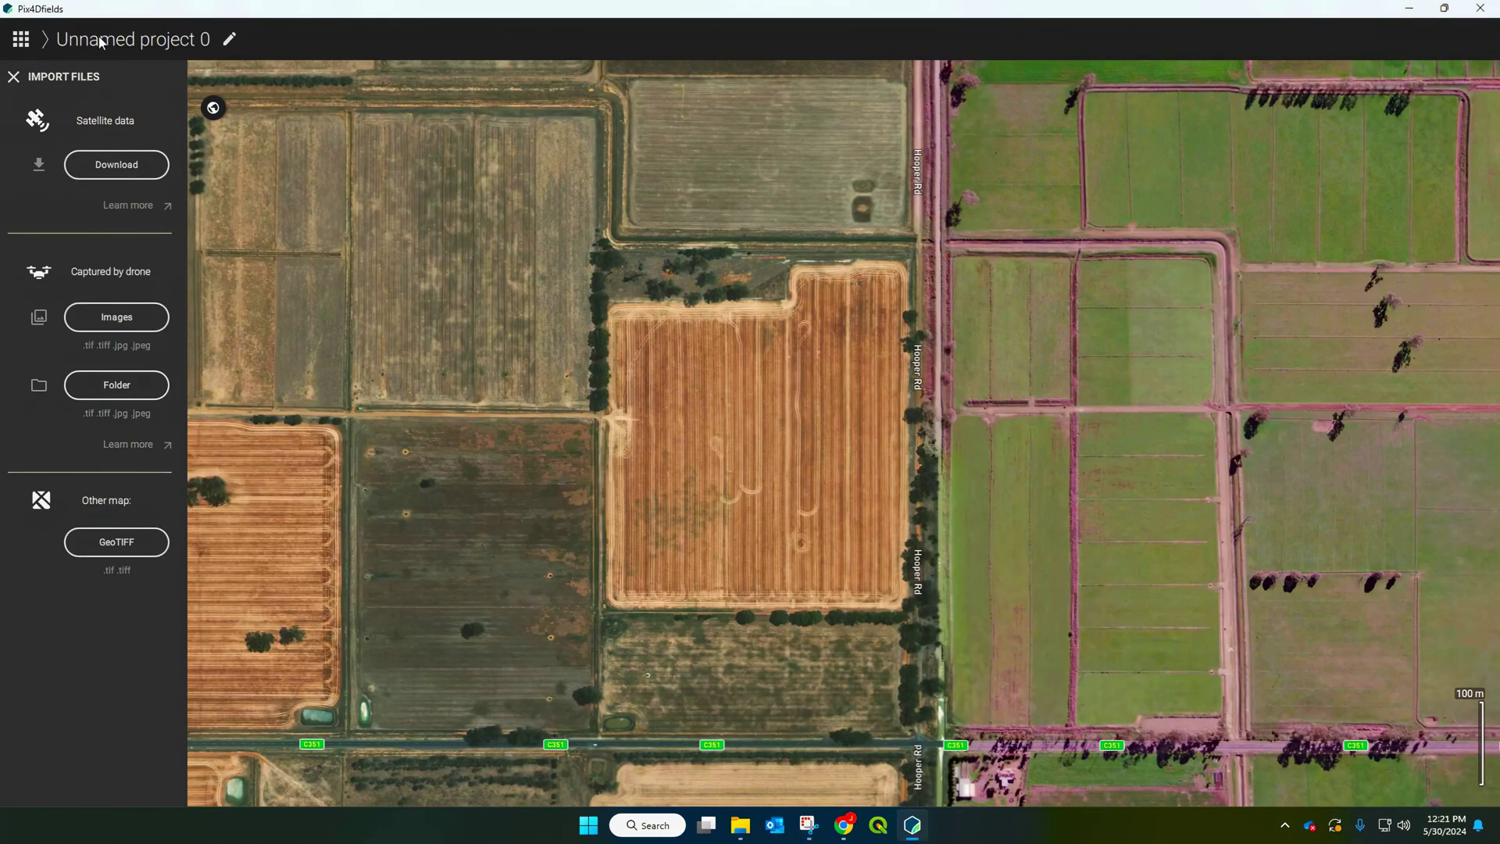
{"action": "left_click", "coordinate": [229, 39]}
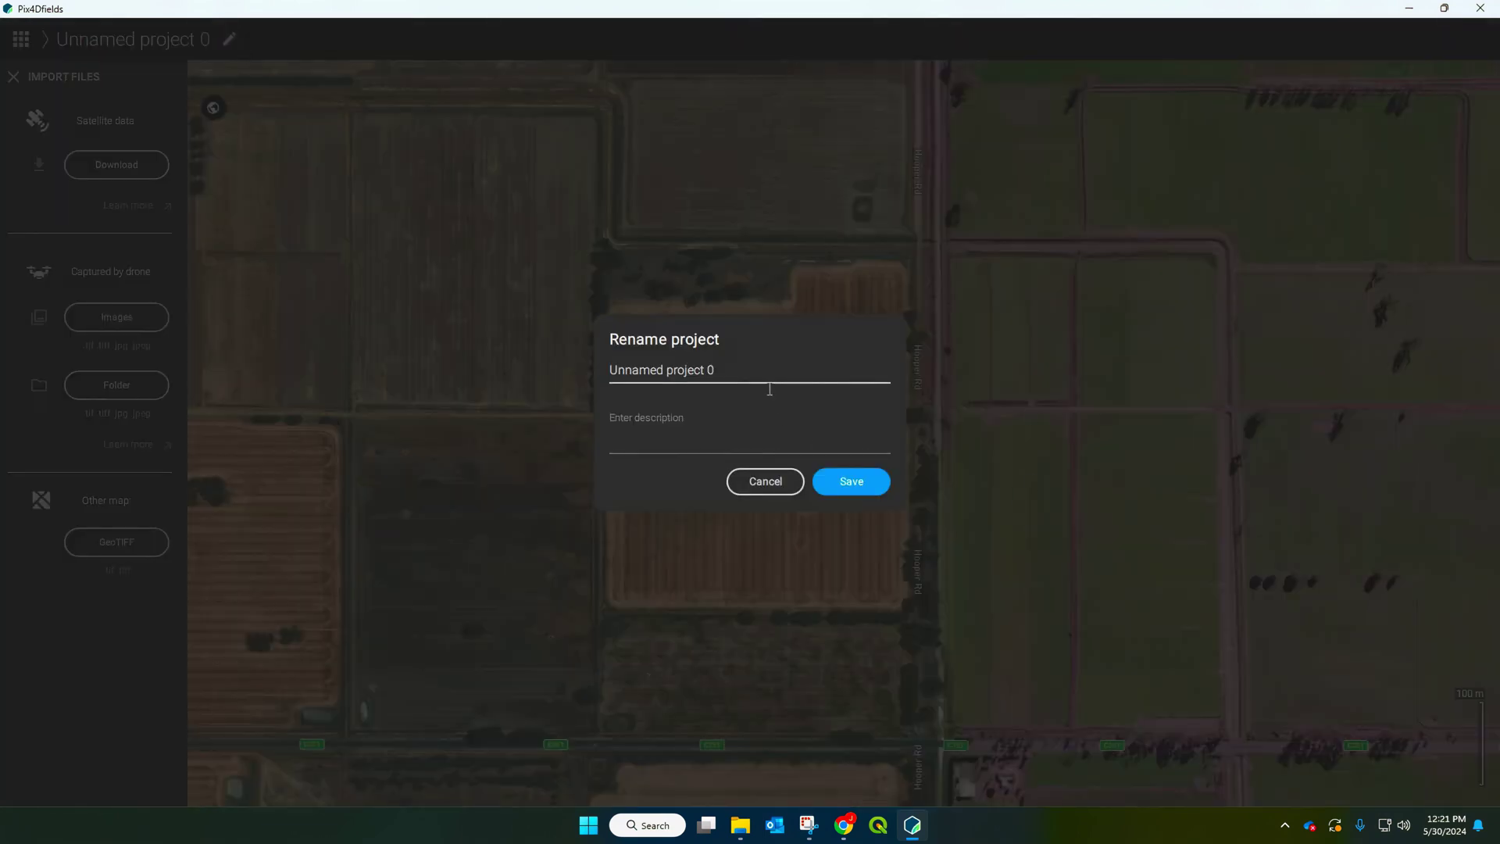
{"action": "left_click_drag", "start_coordinate": [762, 379], "coordinate": [568, 376]}
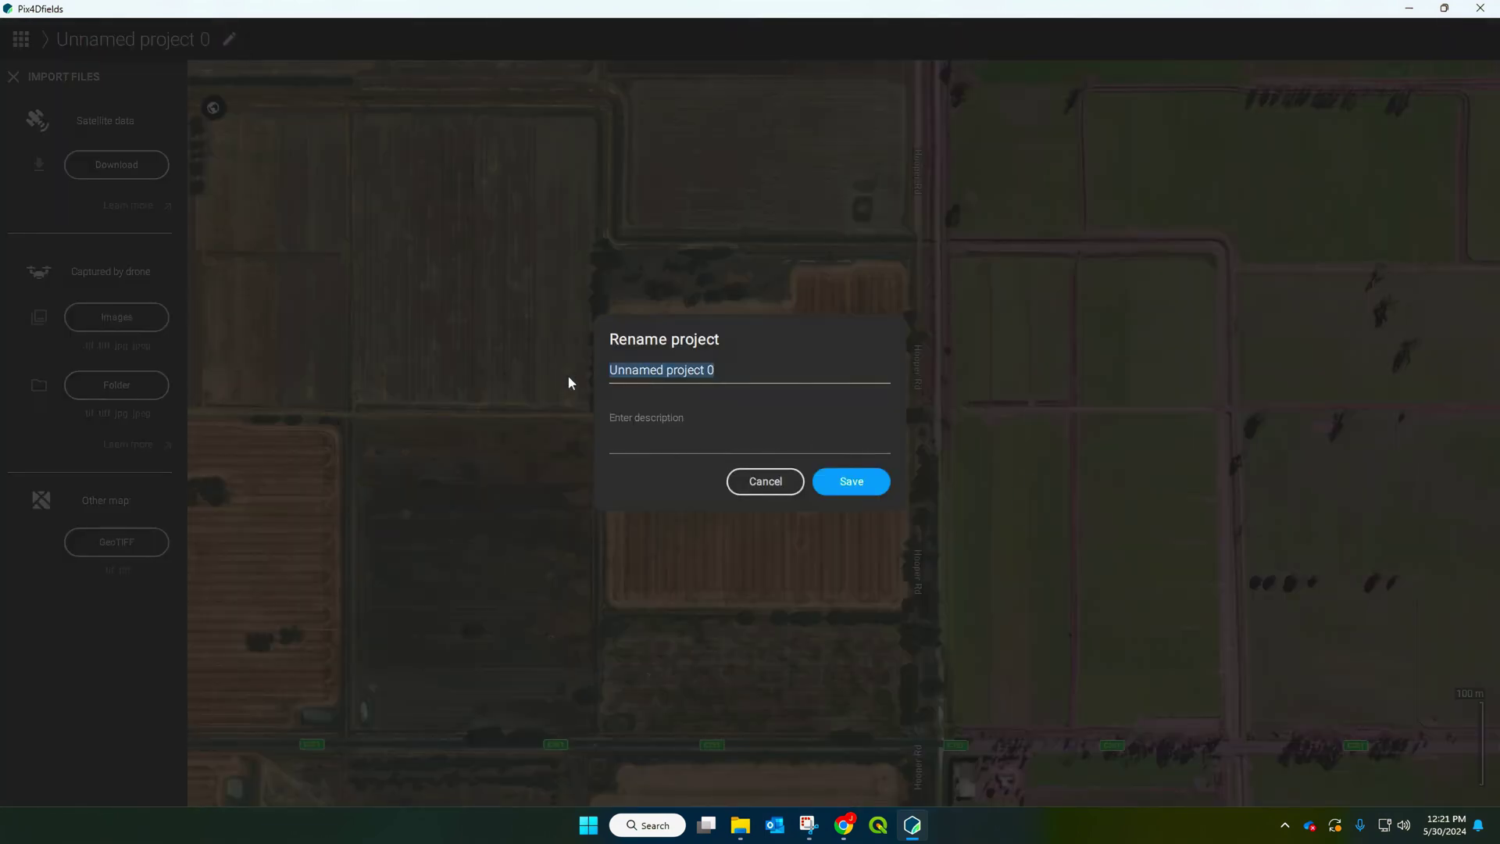
{"action": "type", "text": "Adam's Corn Field"}
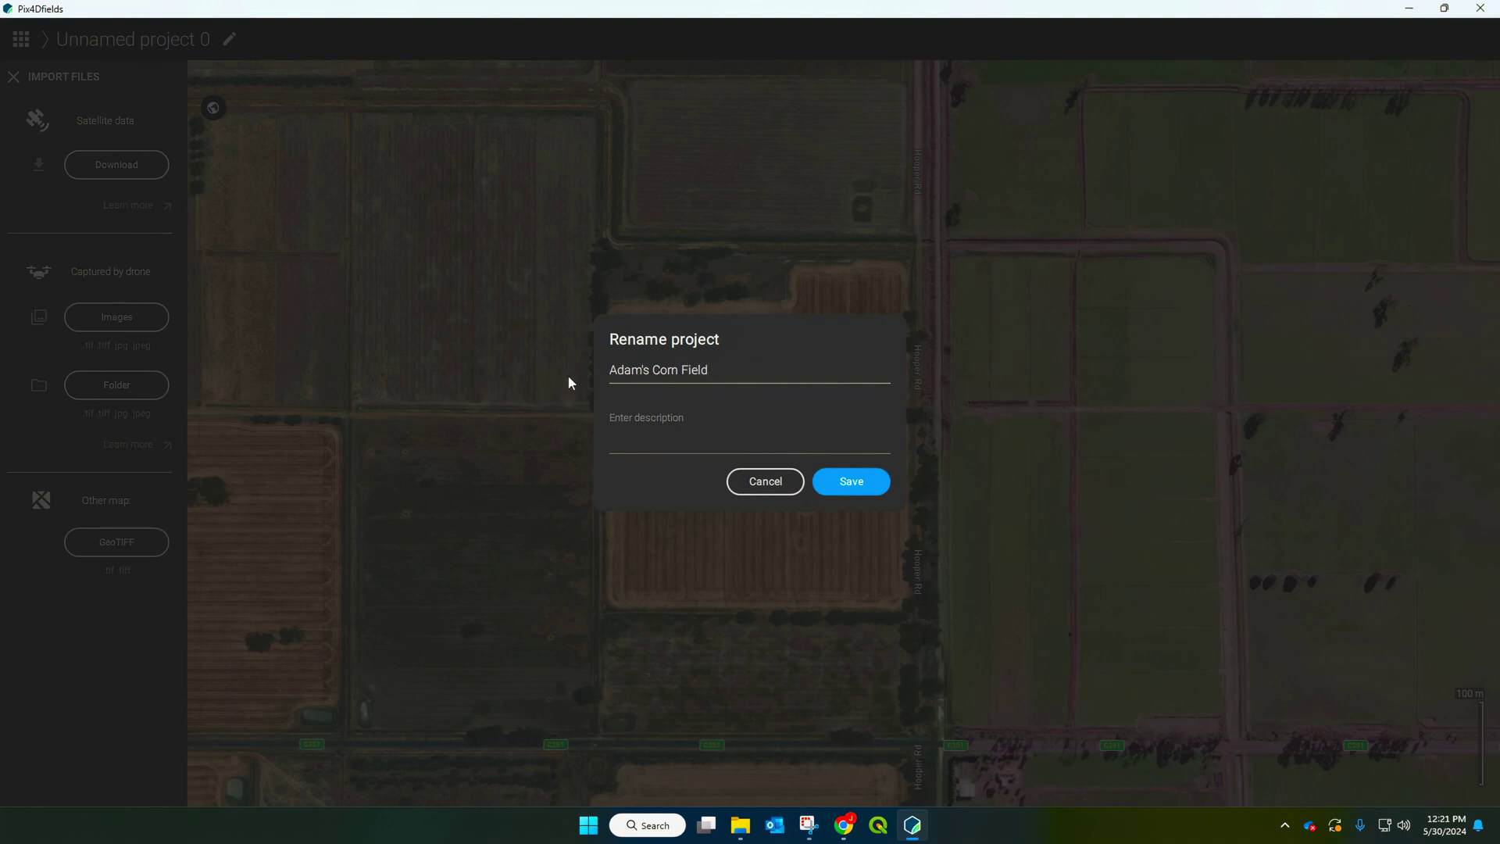
{"action": "left_click", "coordinate": [869, 479]}
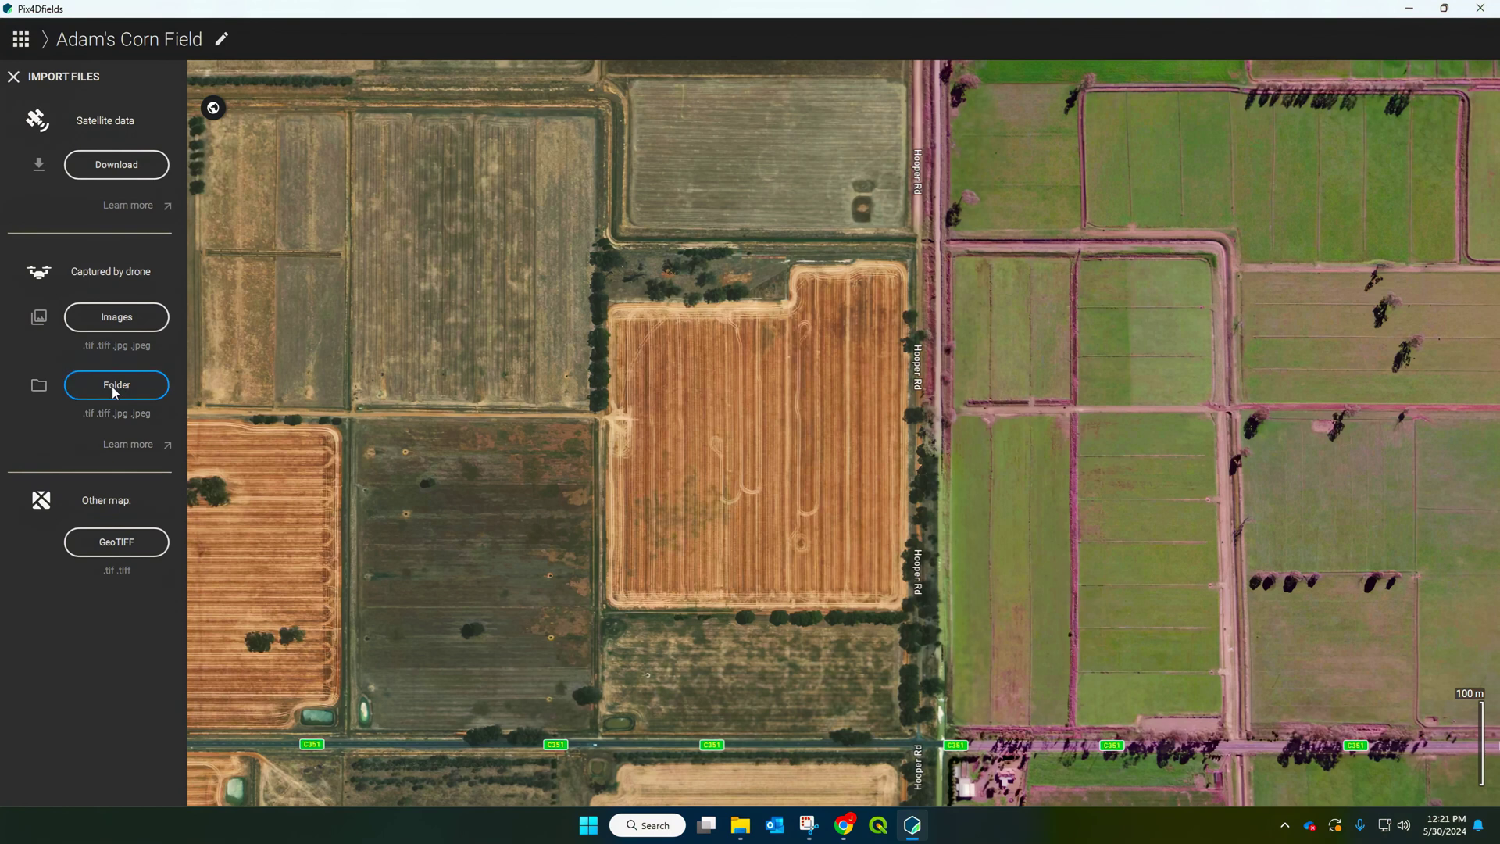
Select the Working Raw Drone Data > Adams Corn folder as the image import source
{"action": "left_click", "coordinate": [151, 393]}
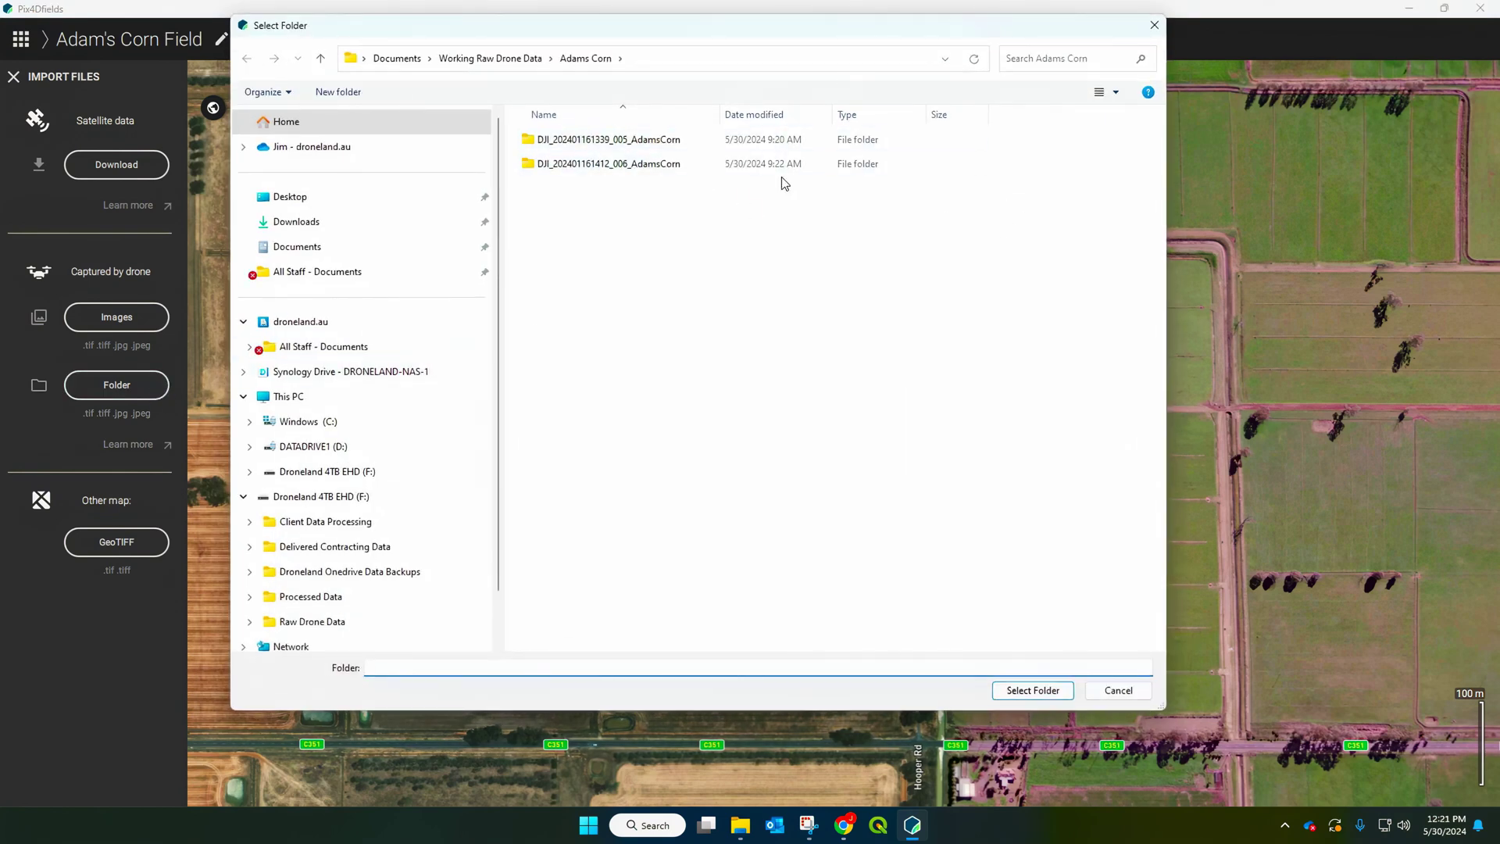
{"action": "left_click", "coordinate": [490, 59]}
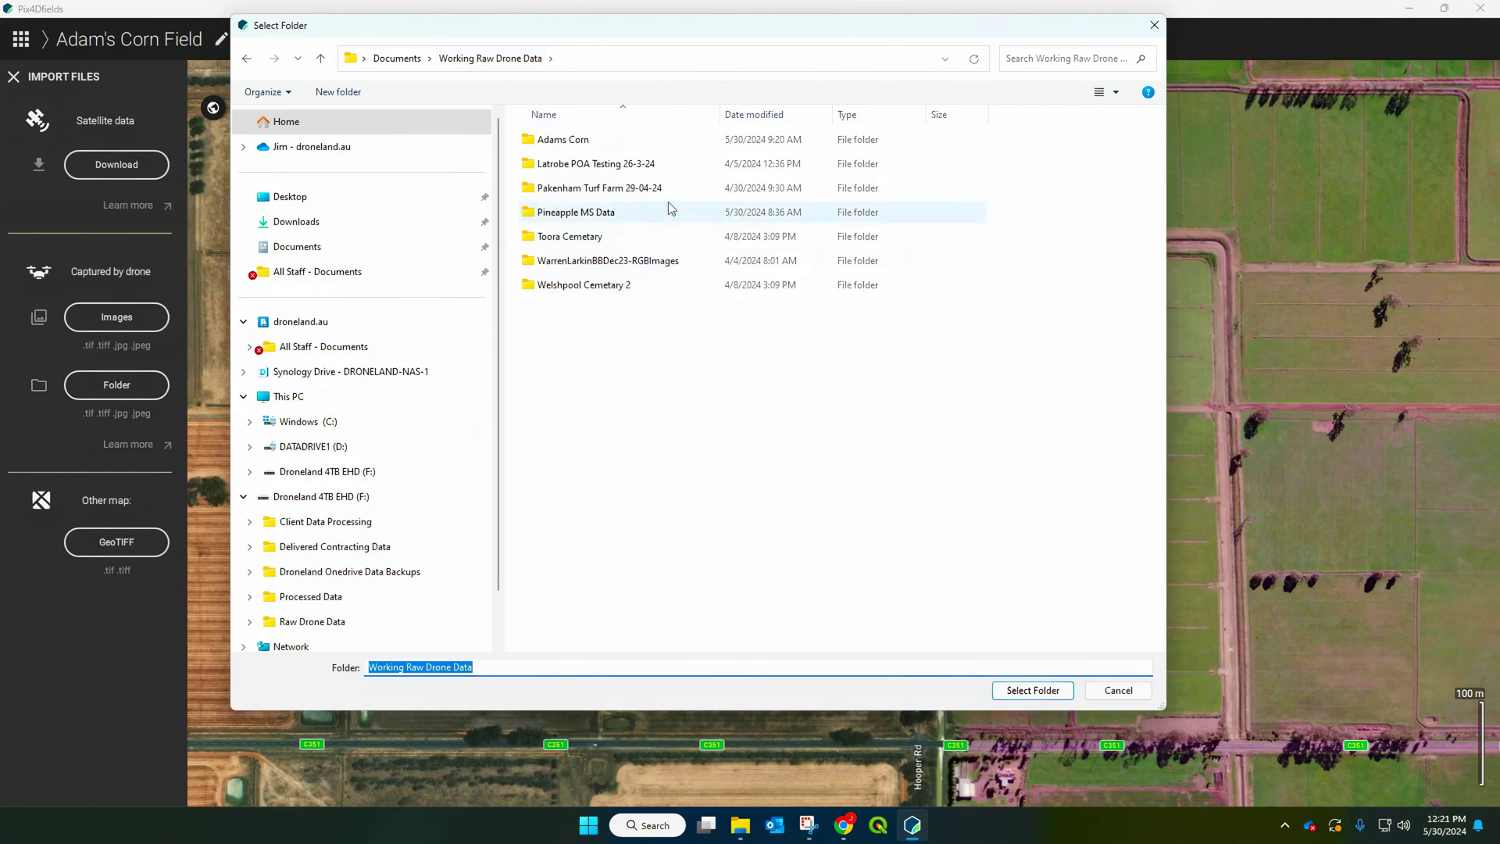
{"action": "double_click", "coordinate": [641, 145]}
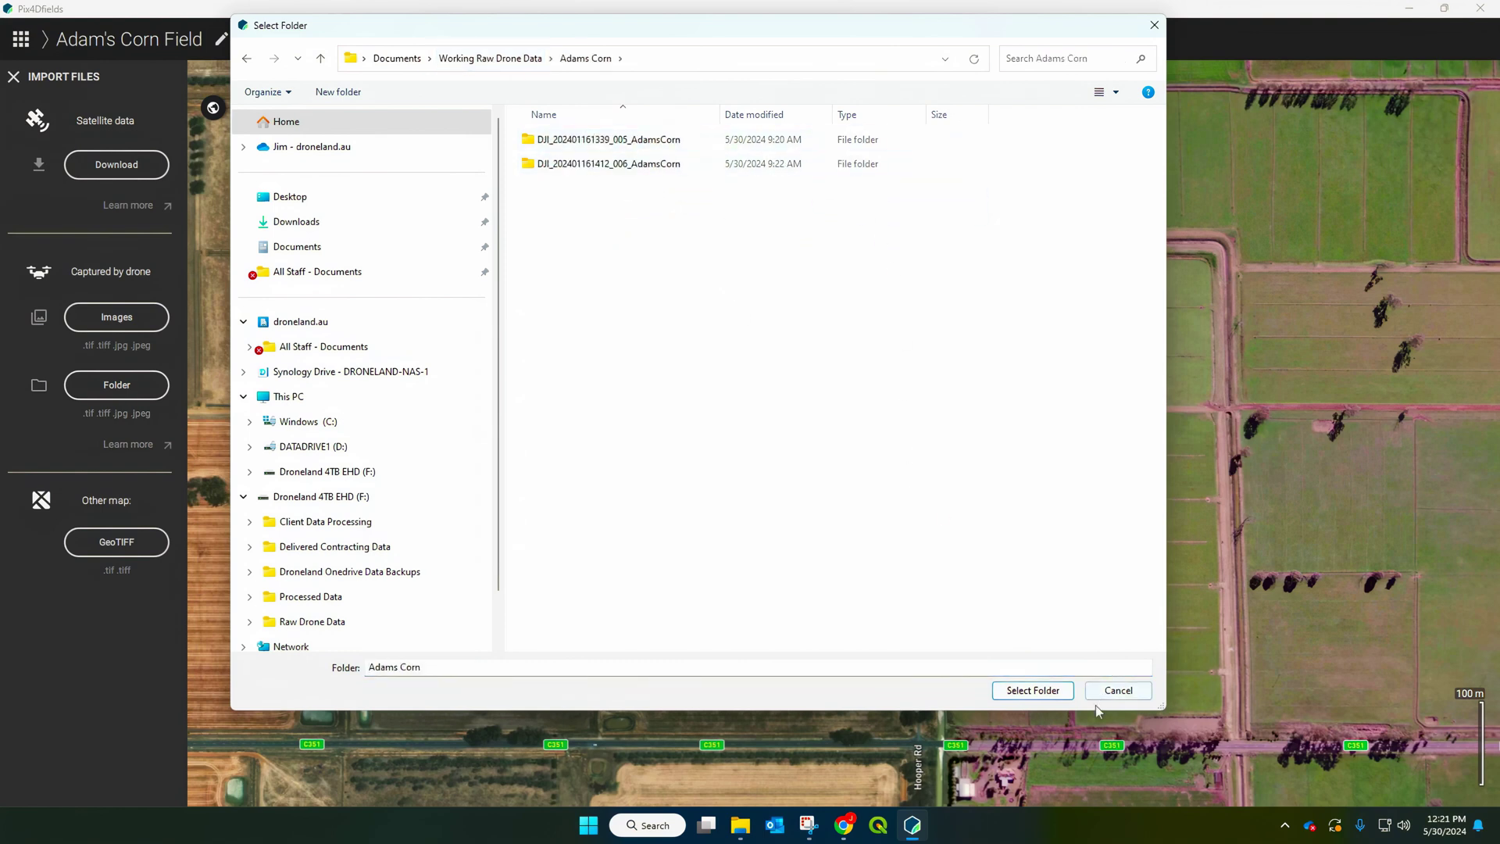
{"action": "left_click", "coordinate": [1032, 691]}
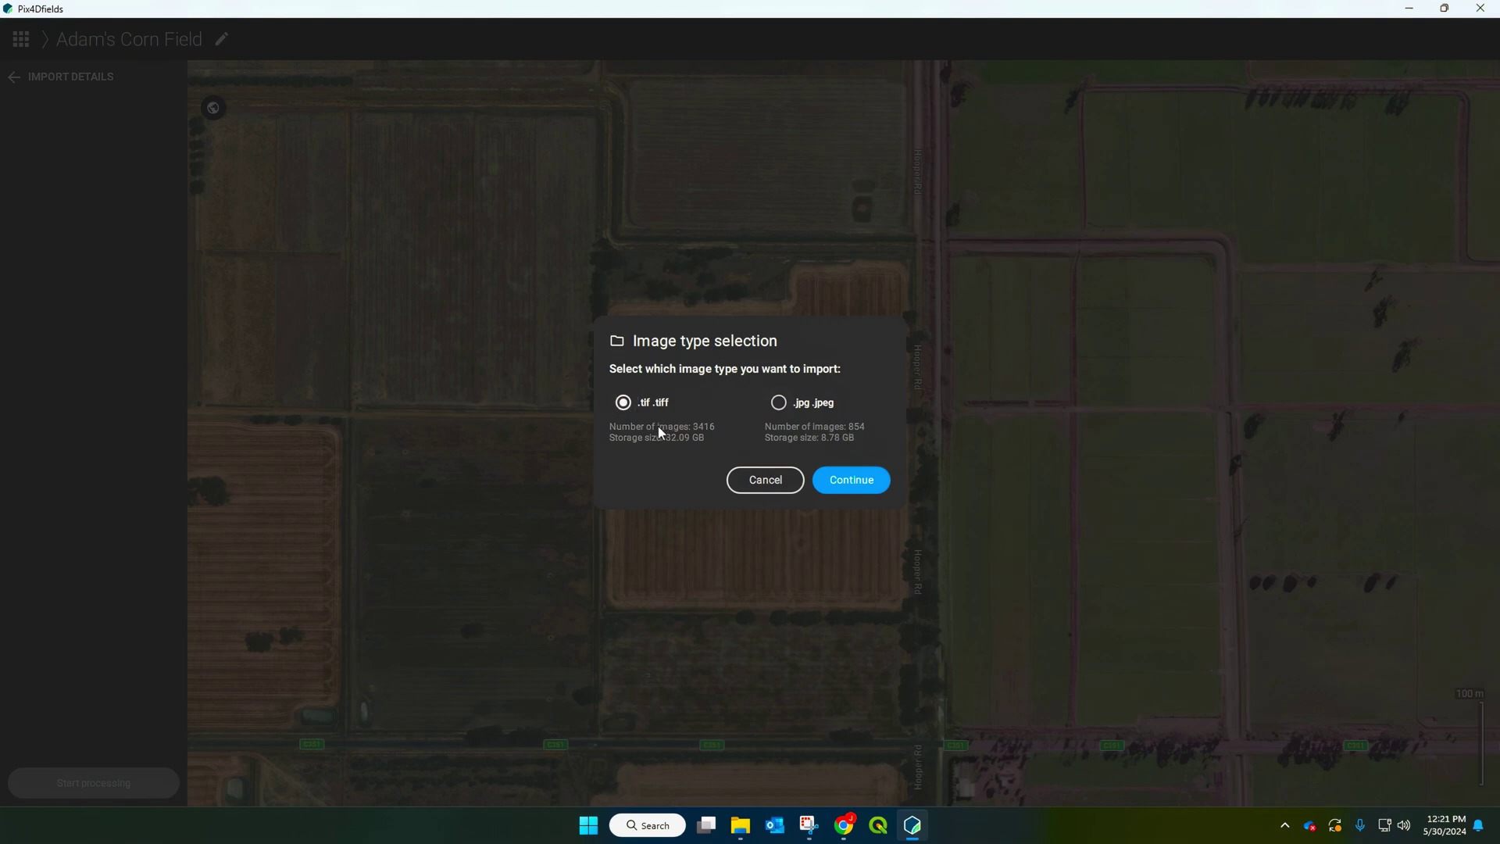
Import the 3416 .tif/.tiff images as the image type
{"action": "left_click", "coordinate": [873, 481]}
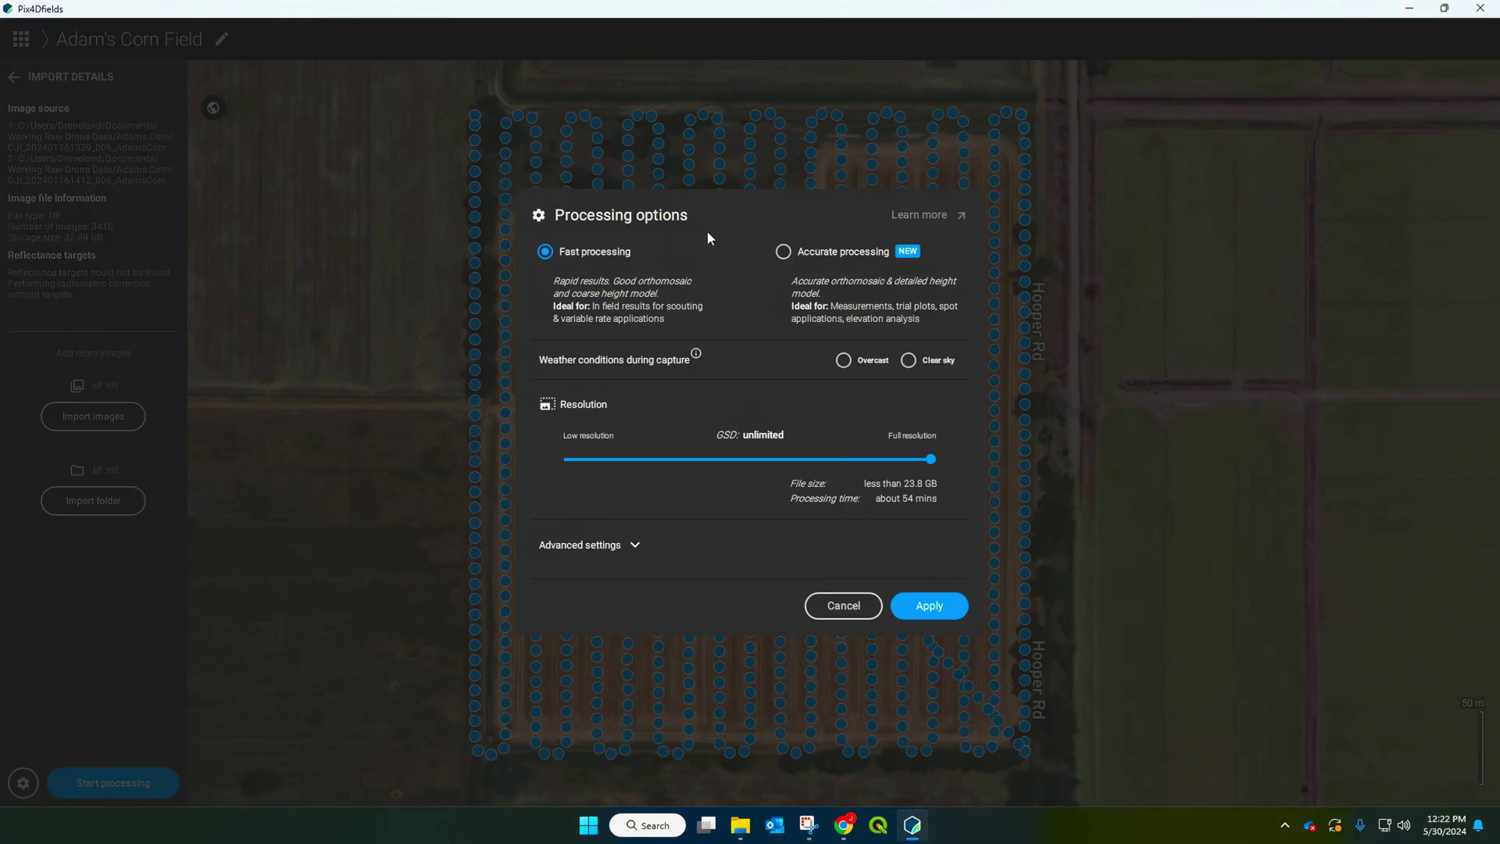
Apply Accurate processing with Clear sky capture weather, then start processing the images
{"action": "left_click", "coordinate": [830, 257]}
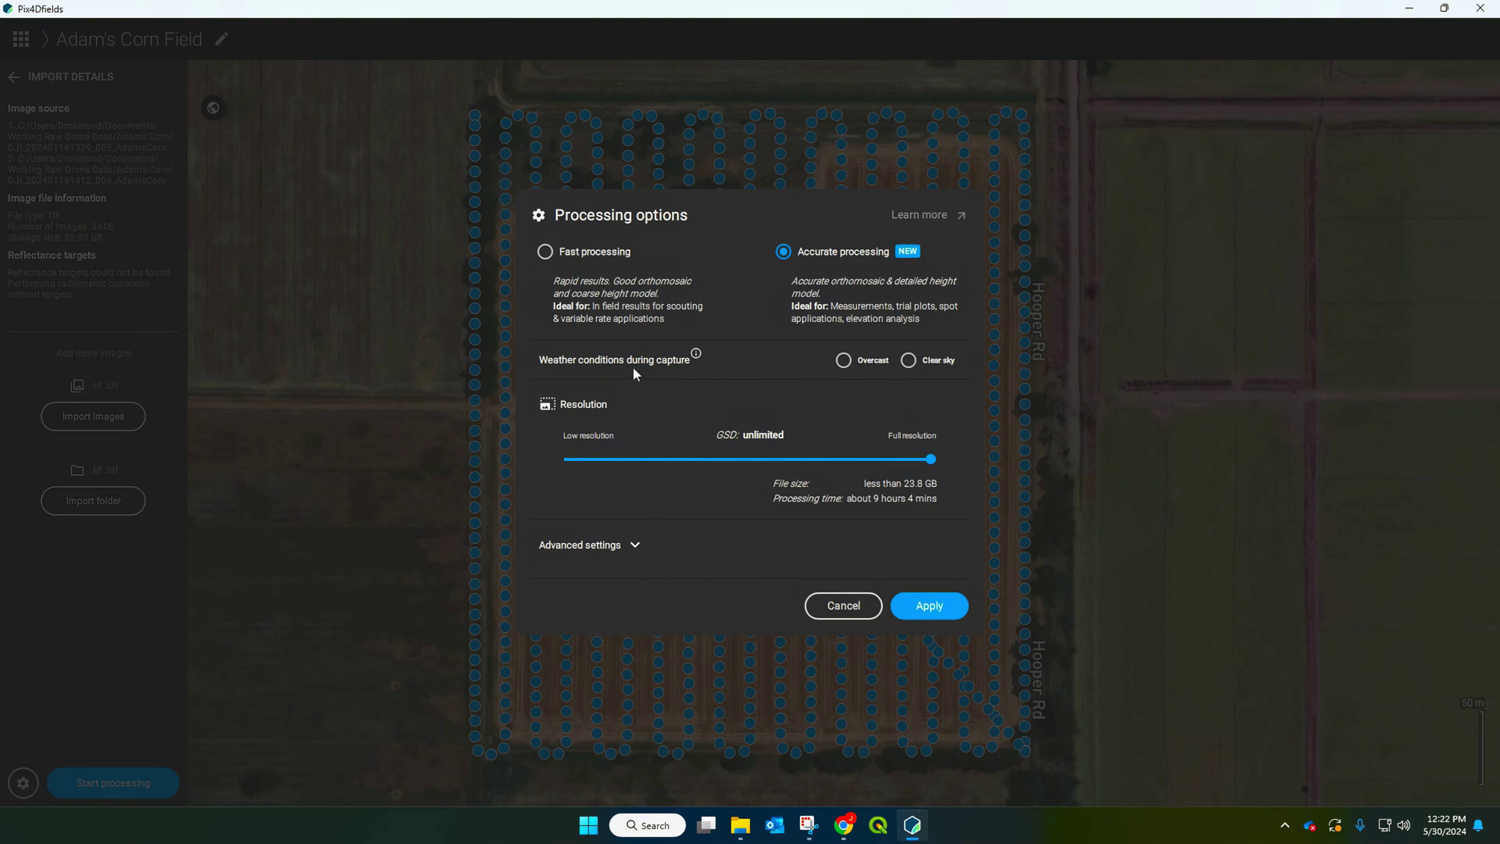
{"action": "left_click", "coordinate": [914, 361]}
{"action": "left_click", "coordinate": [941, 610]}
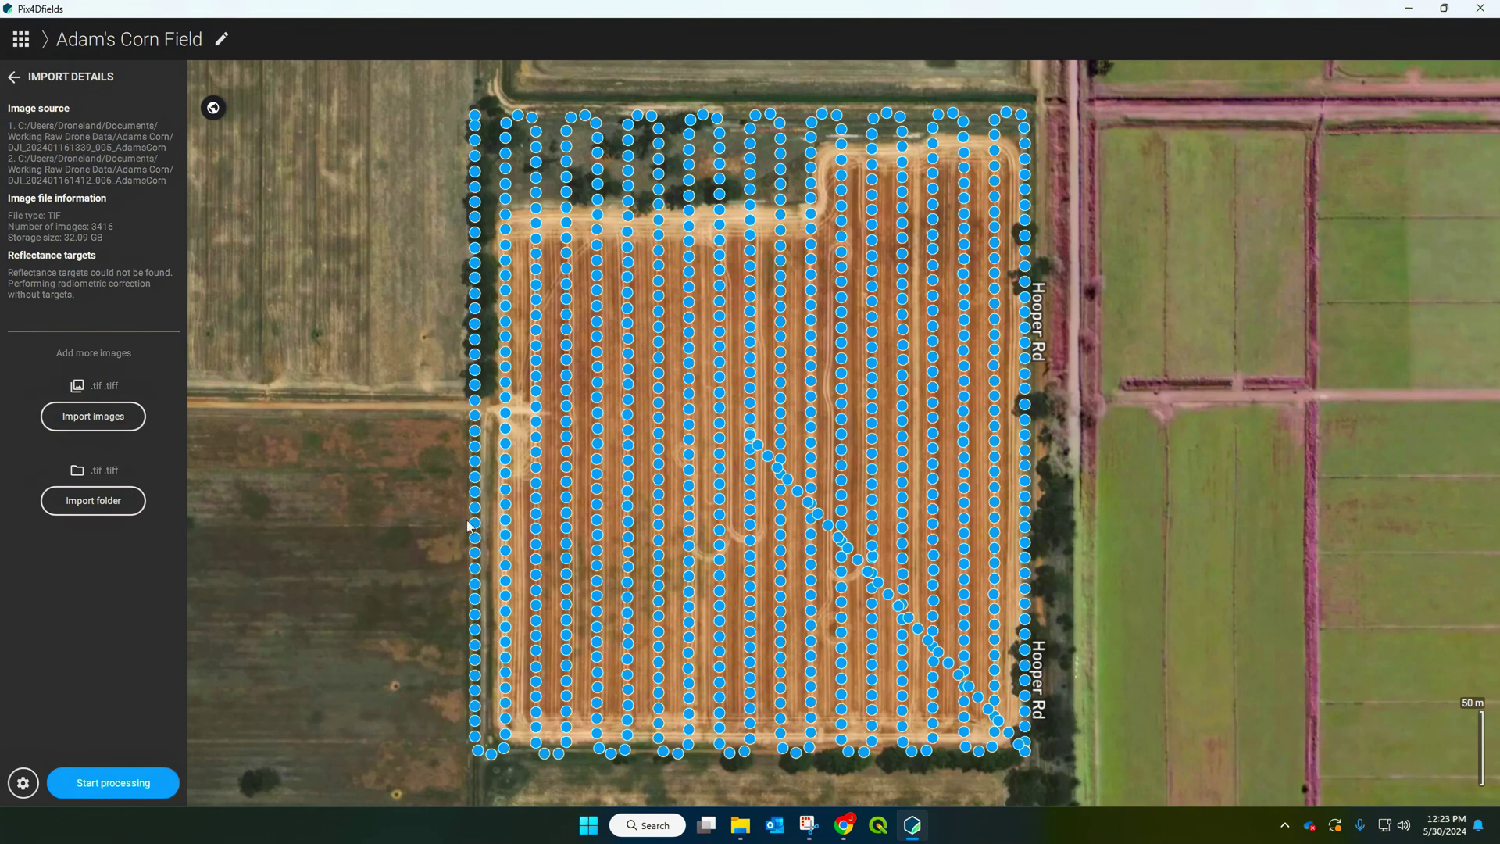
{"action": "left_click", "coordinate": [135, 789]}
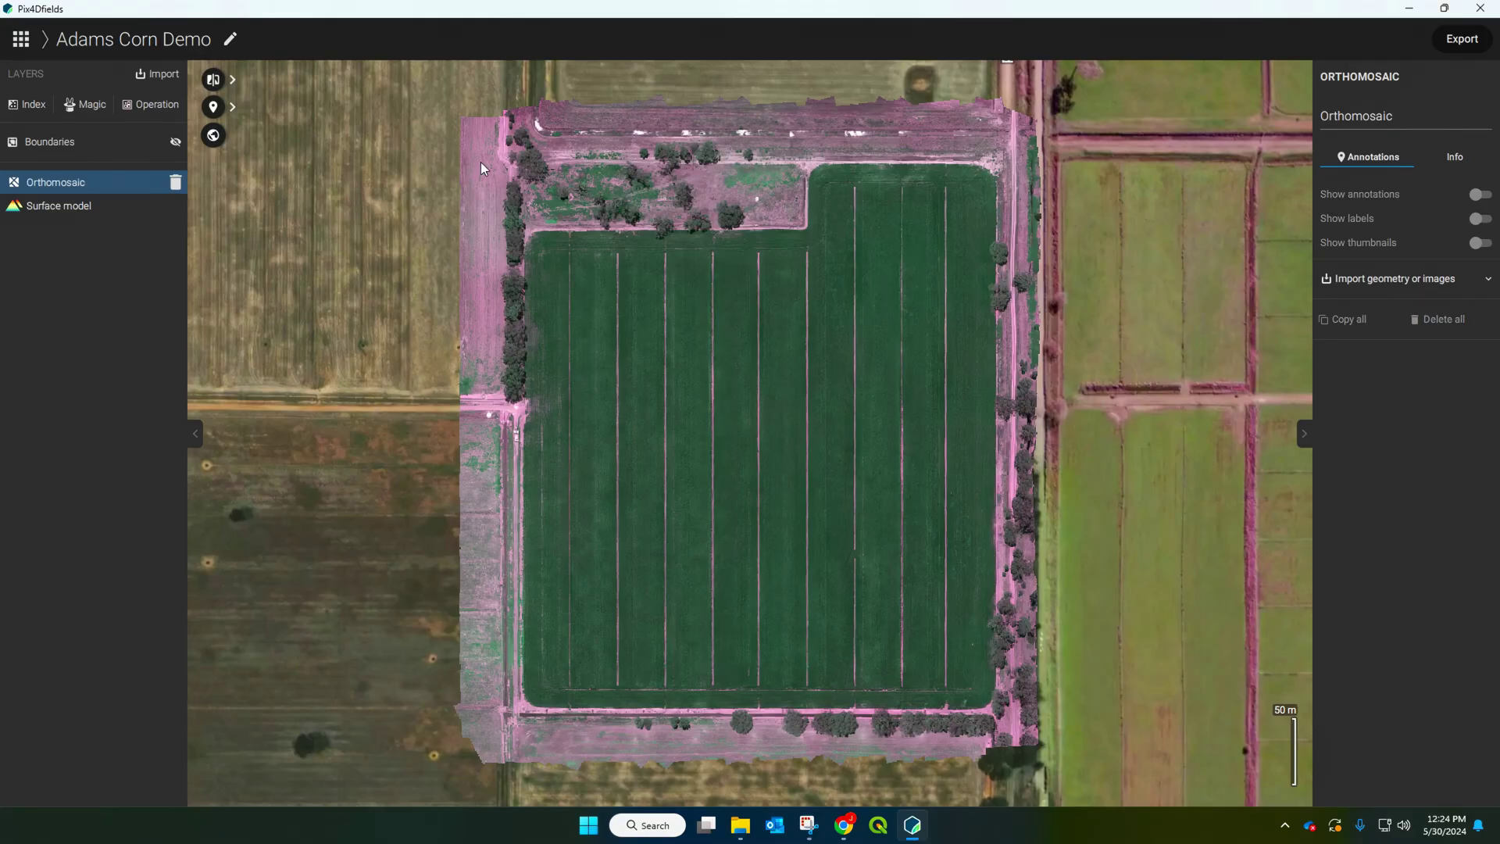
Zoom into the Adams Corn Demo orthomosaic and select the Boundaries layer
{"action": "scroll", "coordinate": [480, 161], "scroll_direction": "up", "scroll_amount": 5}
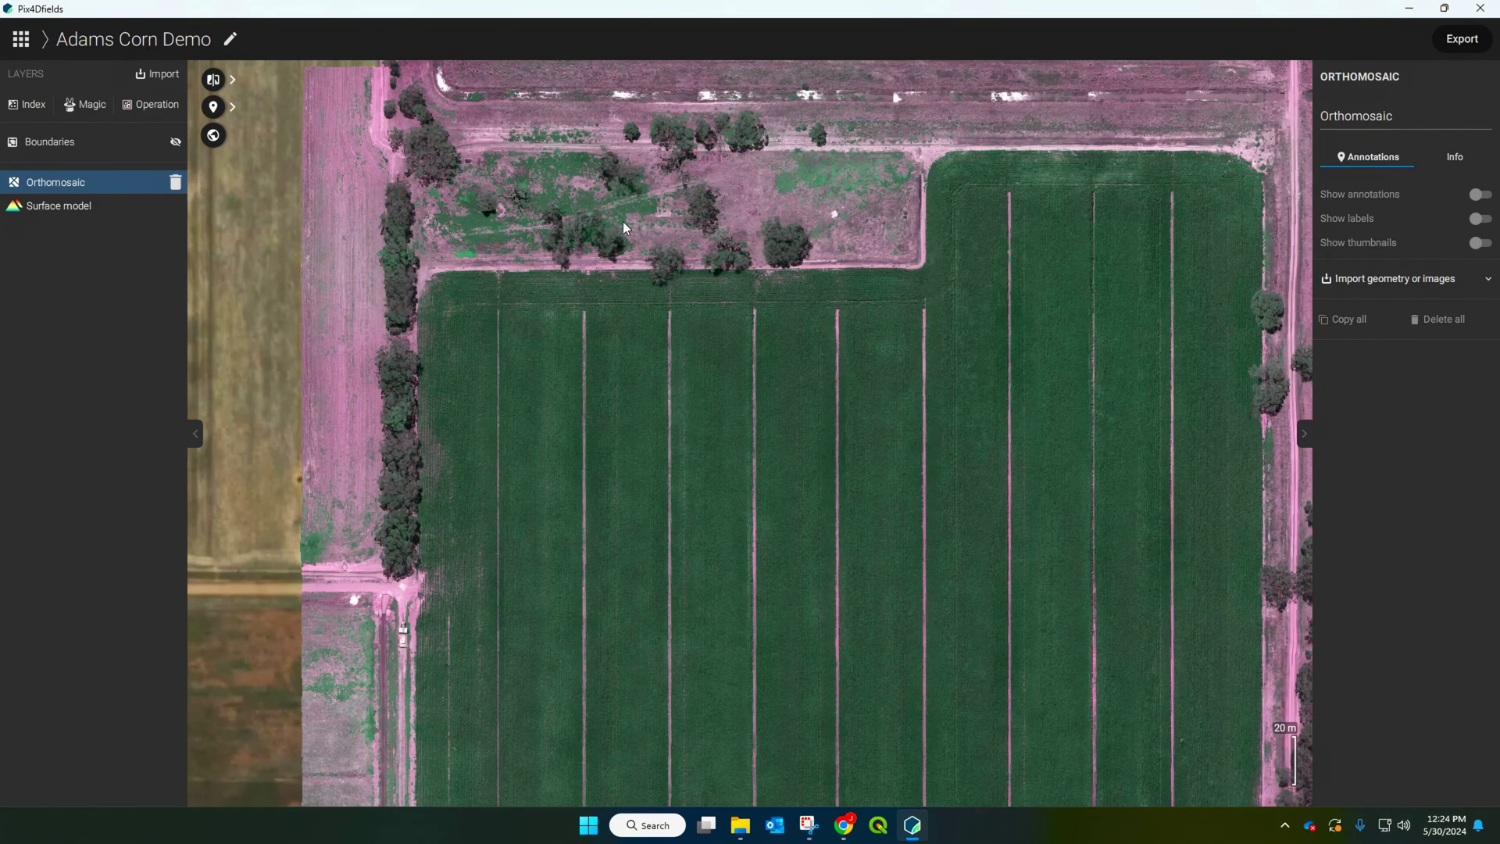
{"action": "left_click", "coordinate": [128, 149]}
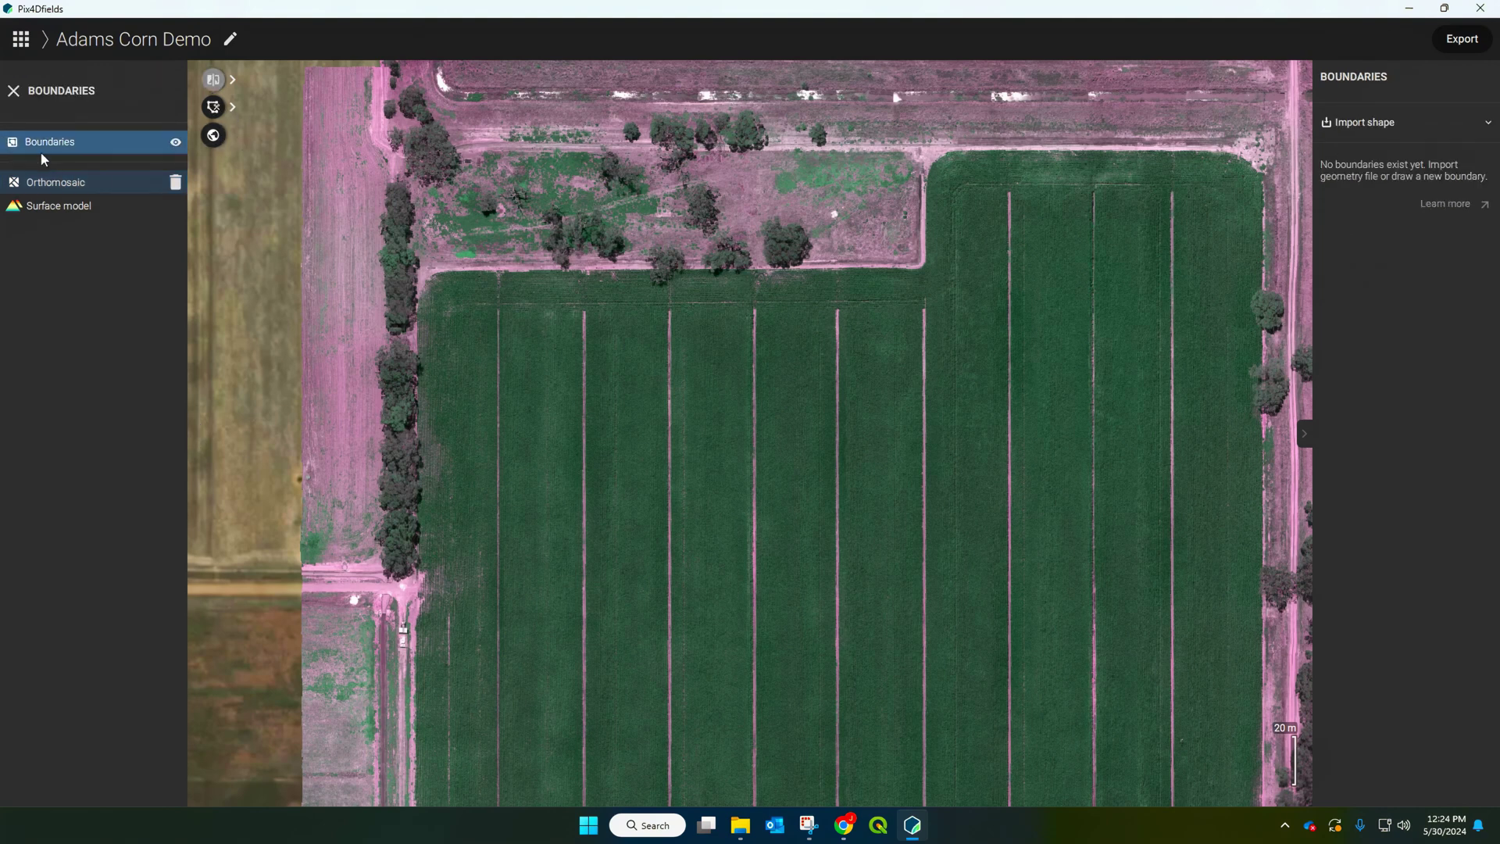
Start a new field boundary with corners at the top-left and where the top edge meets the notch
{"action": "left_click", "coordinate": [232, 107]}
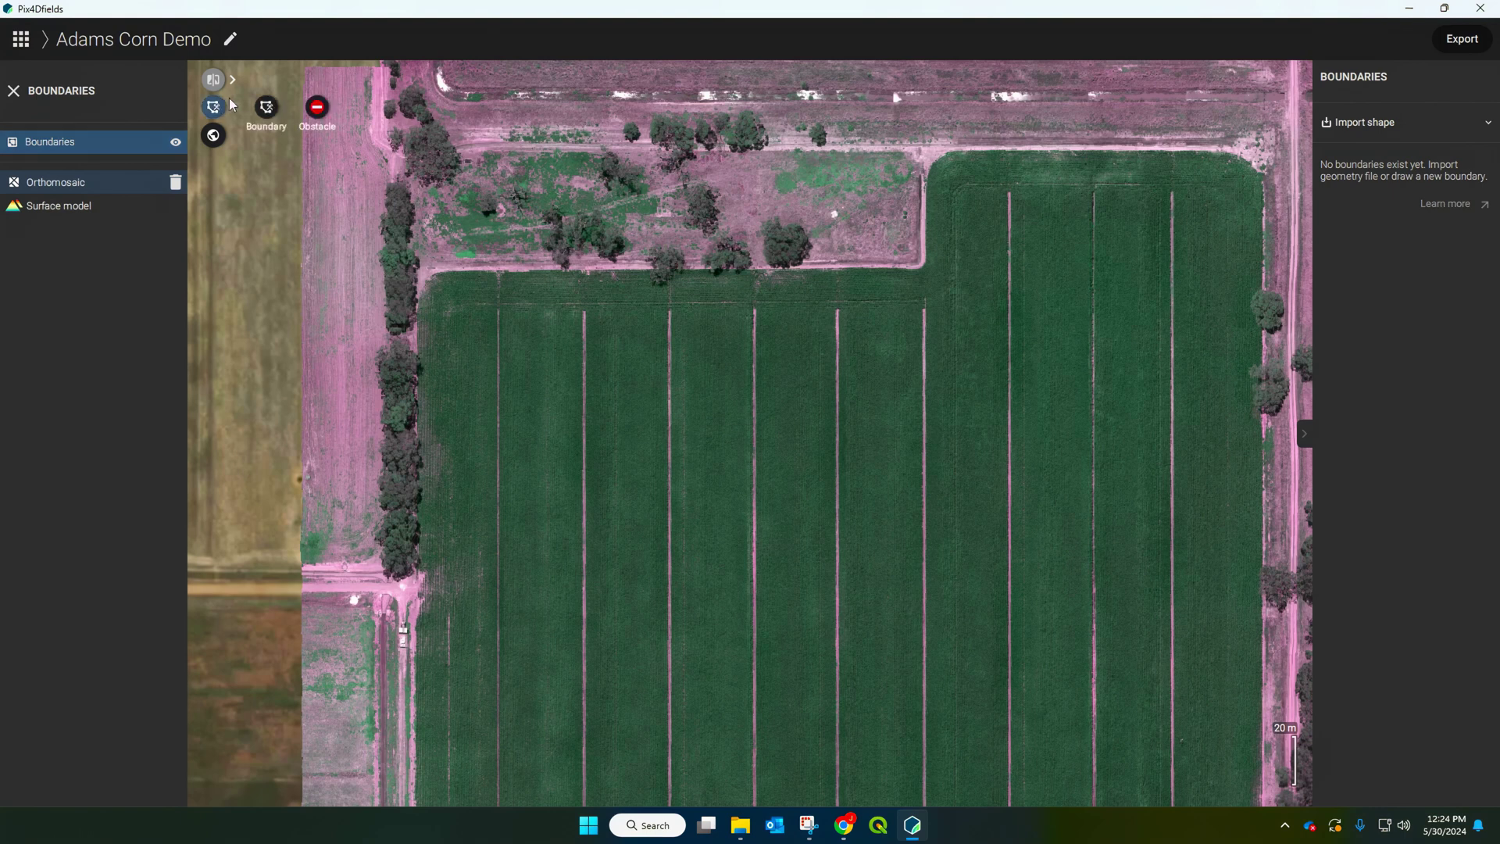
{"action": "left_click", "coordinate": [266, 110]}
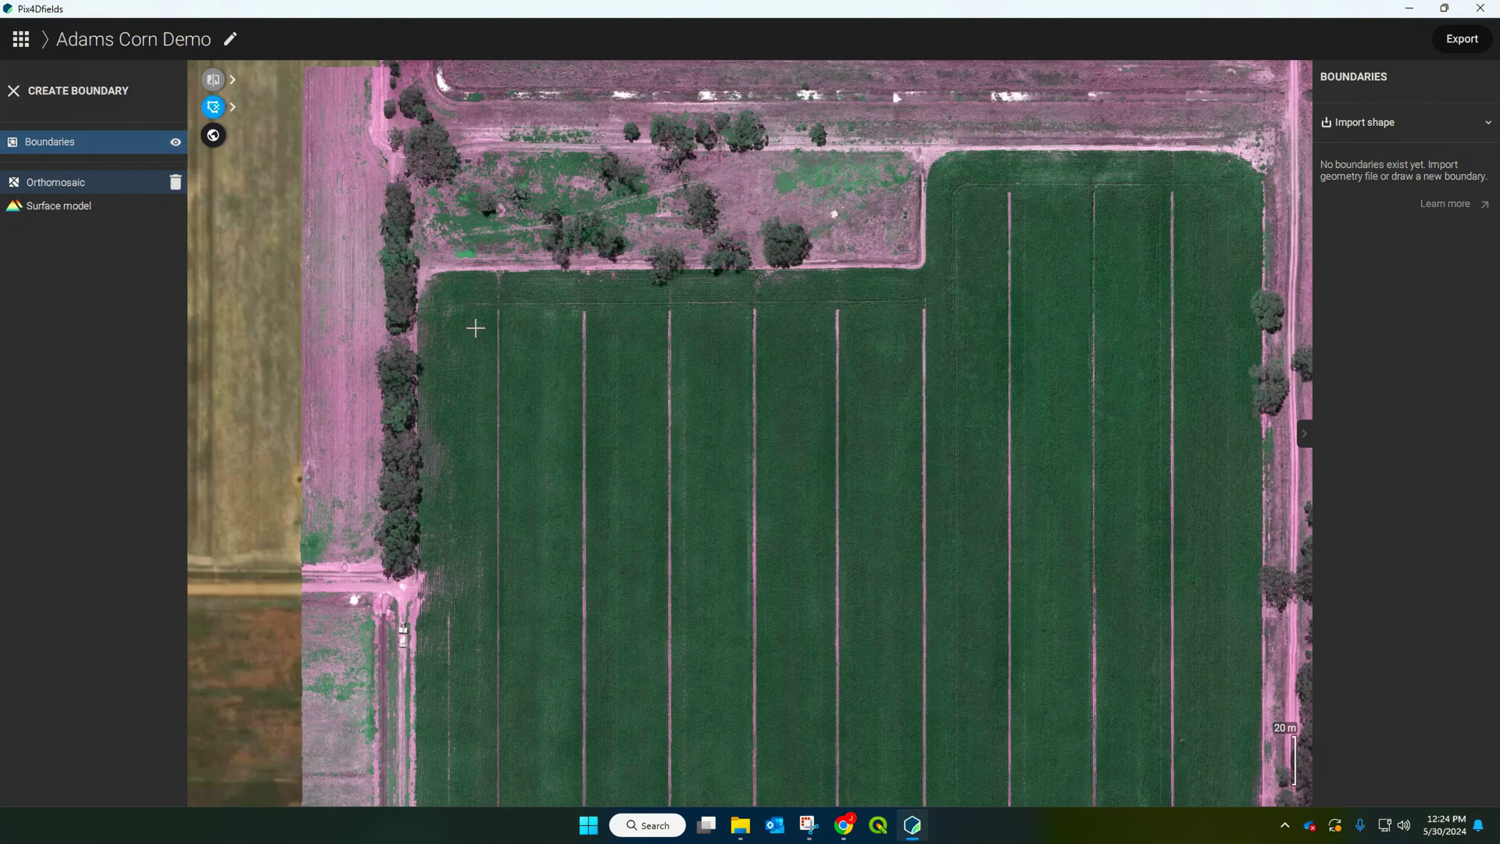
{"action": "scroll", "coordinate": [410, 269], "scroll_direction": "up", "scroll_amount": 5}
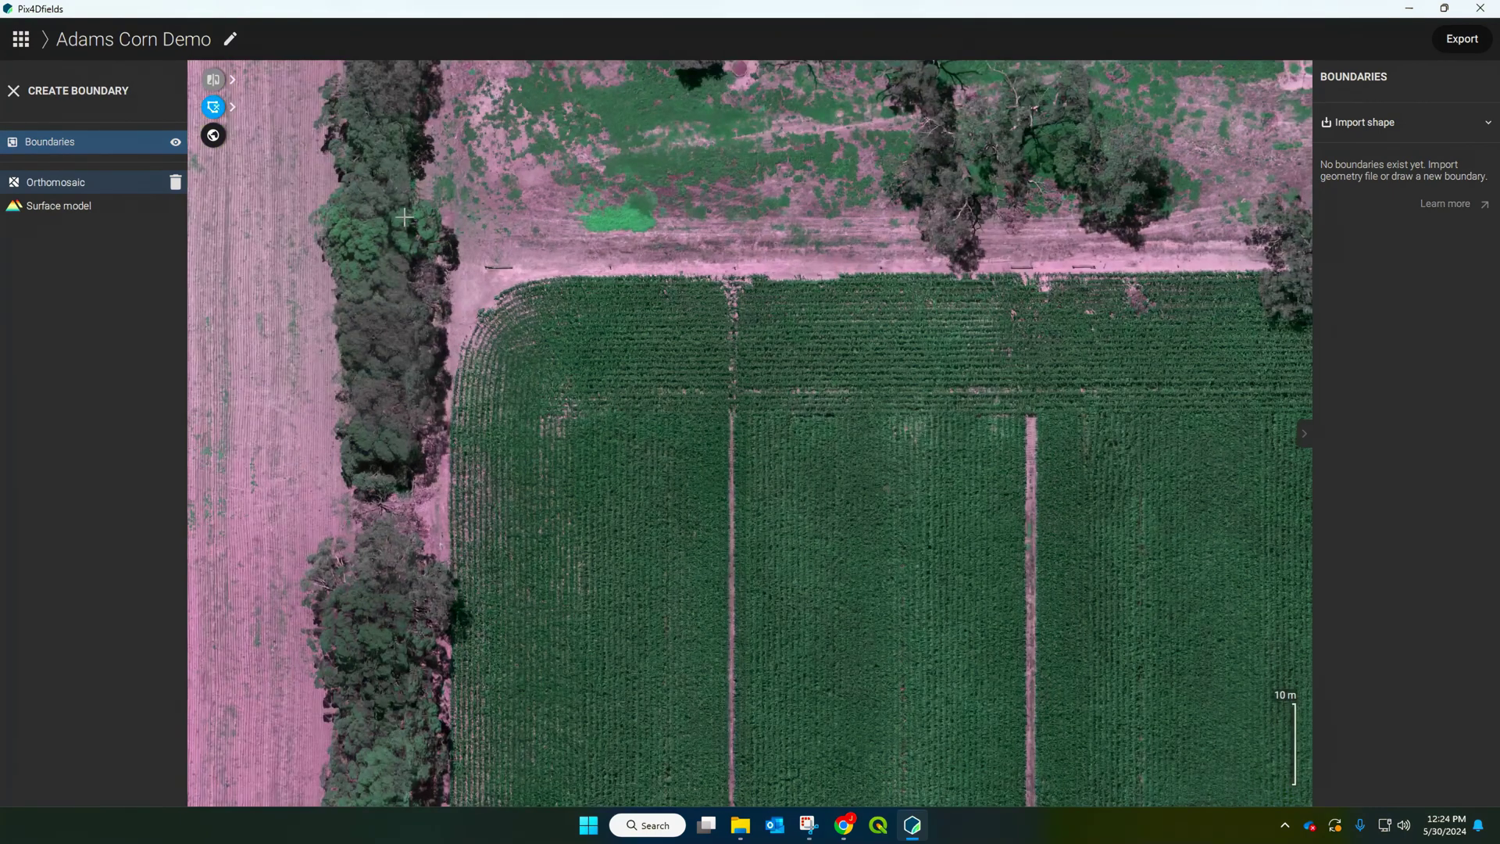
{"action": "left_click", "coordinate": [403, 209]}
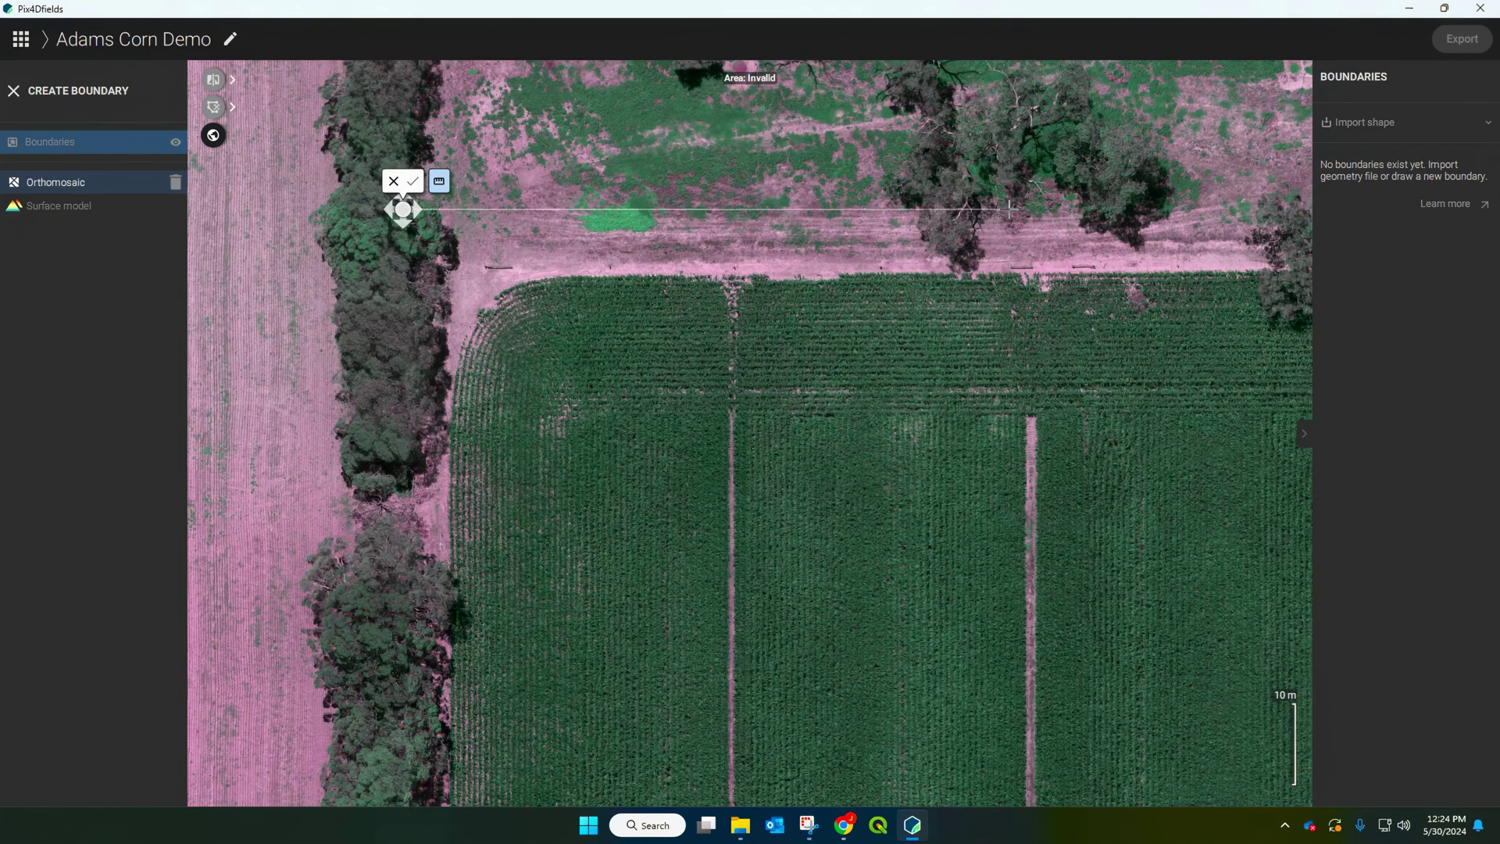
{"action": "scroll", "coordinate": [1008, 209], "scroll_direction": "down", "scroll_amount": 5}
{"action": "left_click_drag", "start_coordinate": [1009, 209], "coordinate": [798, 209]}
{"action": "left_click_drag", "start_coordinate": [1207, 211], "coordinate": [820, 216]}
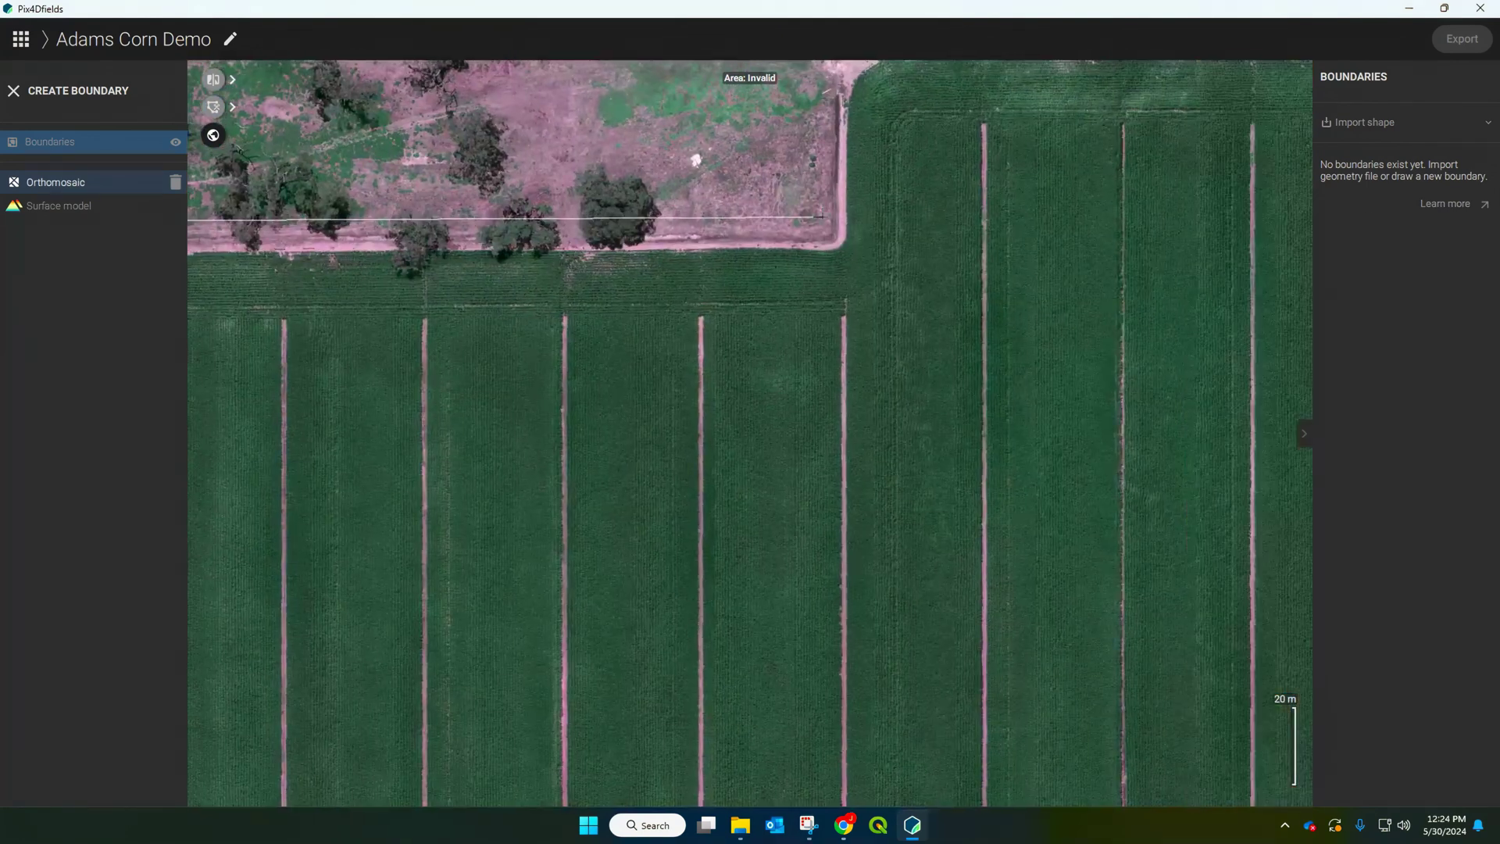
{"action": "left_click", "coordinate": [820, 221]}
Add boundary corners at the notch top, the top-right corner and down the right edge
{"action": "left_click_drag", "start_coordinate": [402, 222], "coordinate": [365, 447]}
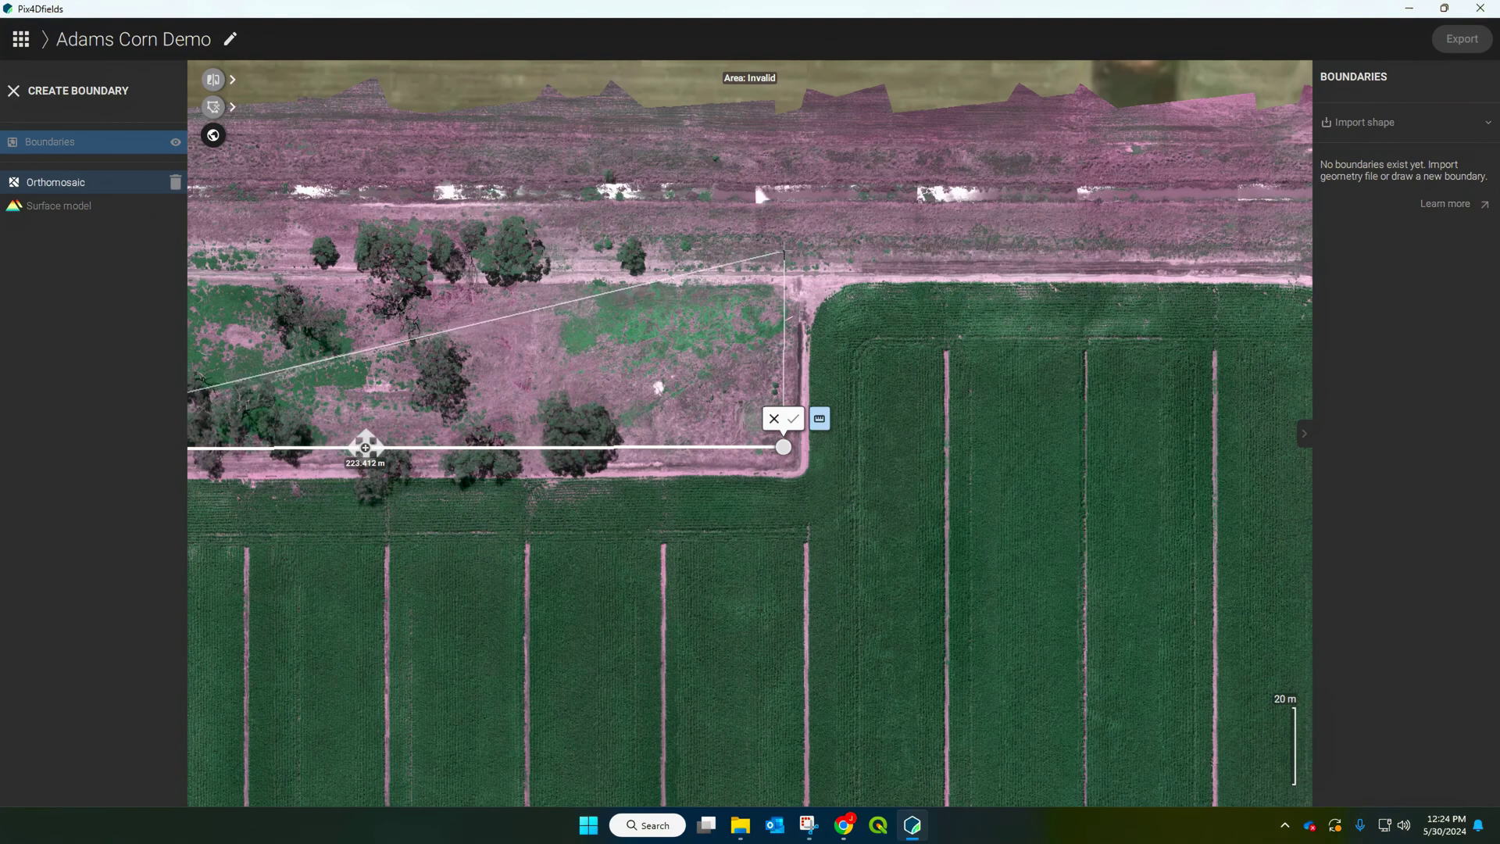
{"action": "left_click", "coordinate": [783, 258]}
{"action": "left_click_drag", "start_coordinate": [938, 352], "coordinate": [211, 321]}
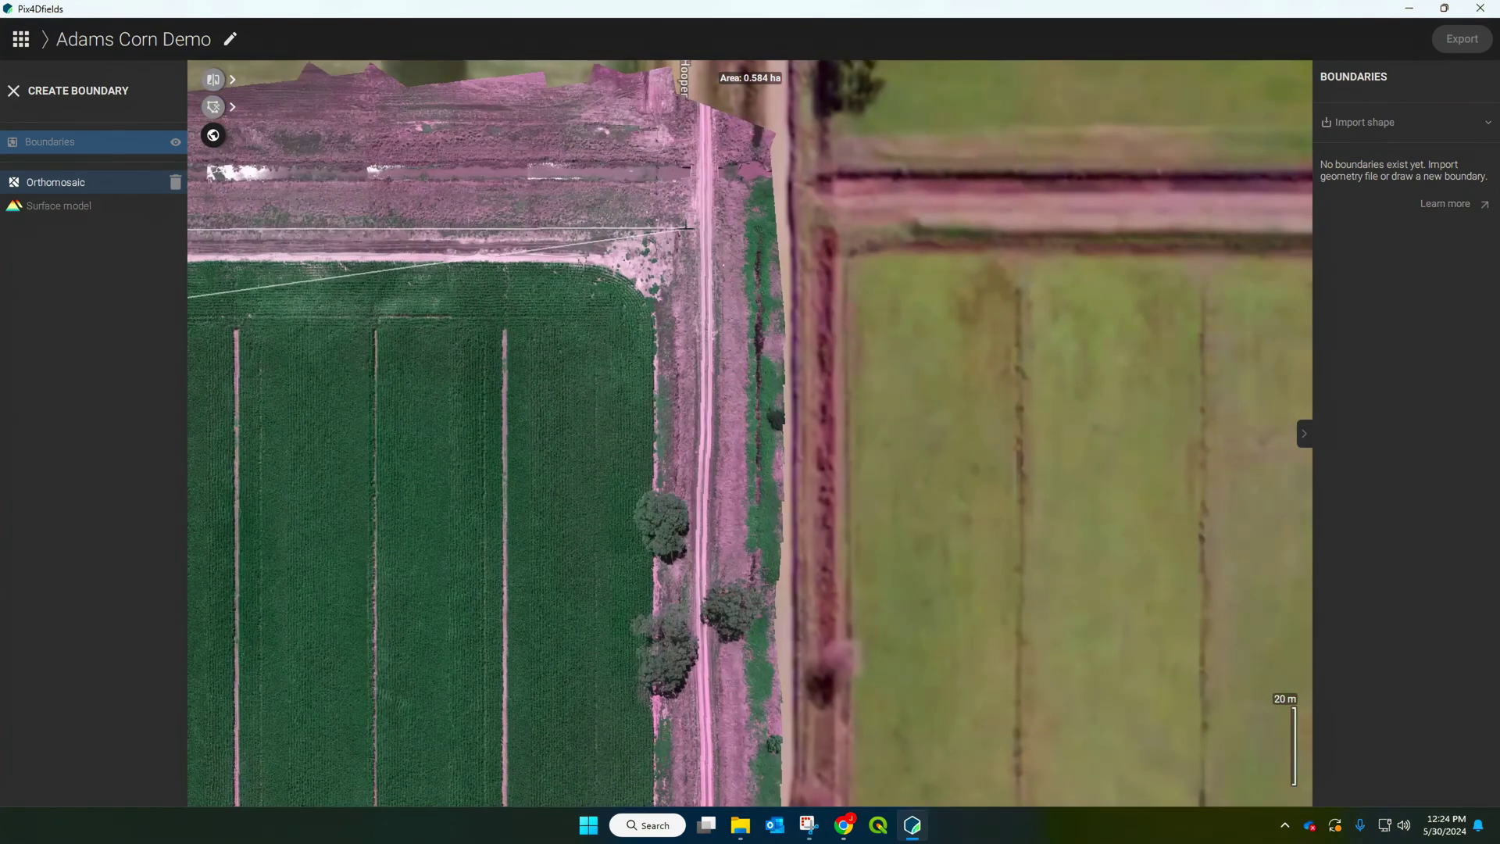
{"action": "left_click", "coordinate": [672, 227]}
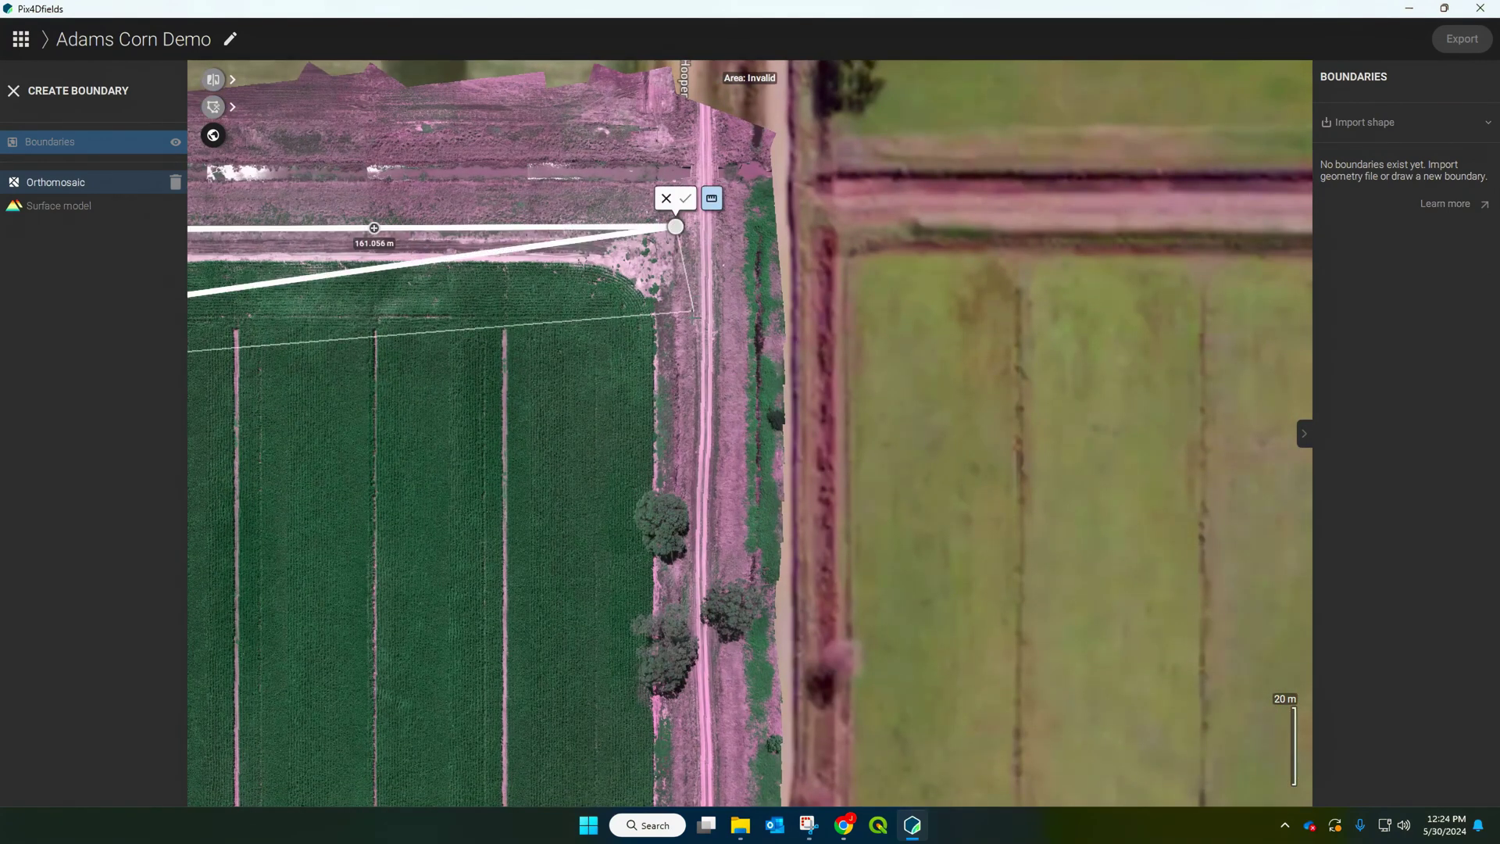
{"action": "scroll", "coordinate": [672, 227], "scroll_direction": "down", "scroll_amount": 2}
{"action": "left_click_drag", "start_coordinate": [688, 239], "coordinate": [699, 166]}
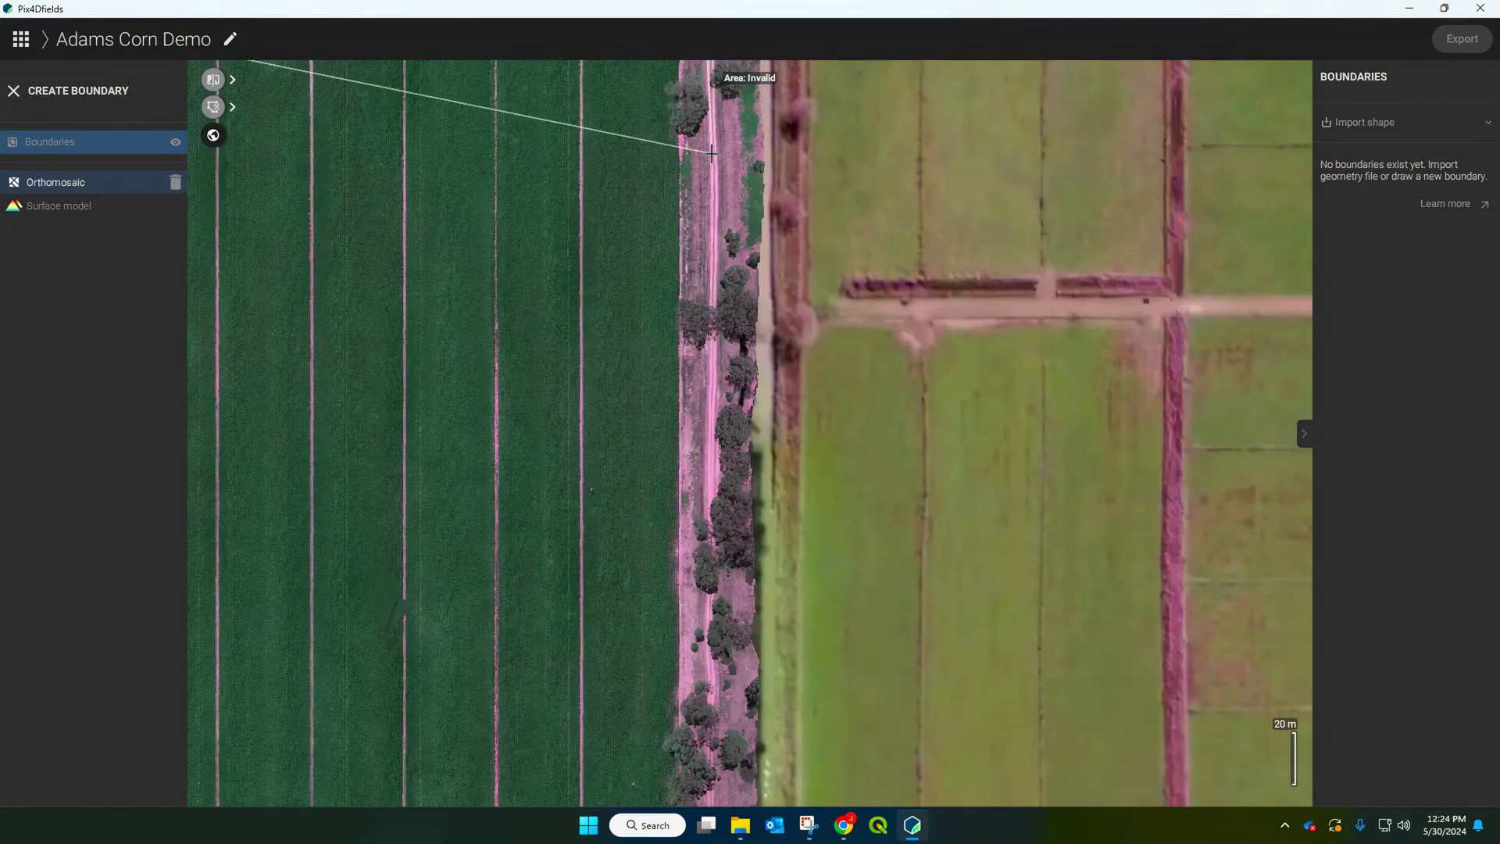
{"action": "left_click", "coordinate": [705, 156]}
{"action": "left_click_drag", "start_coordinate": [702, 540], "coordinate": [723, 62]}
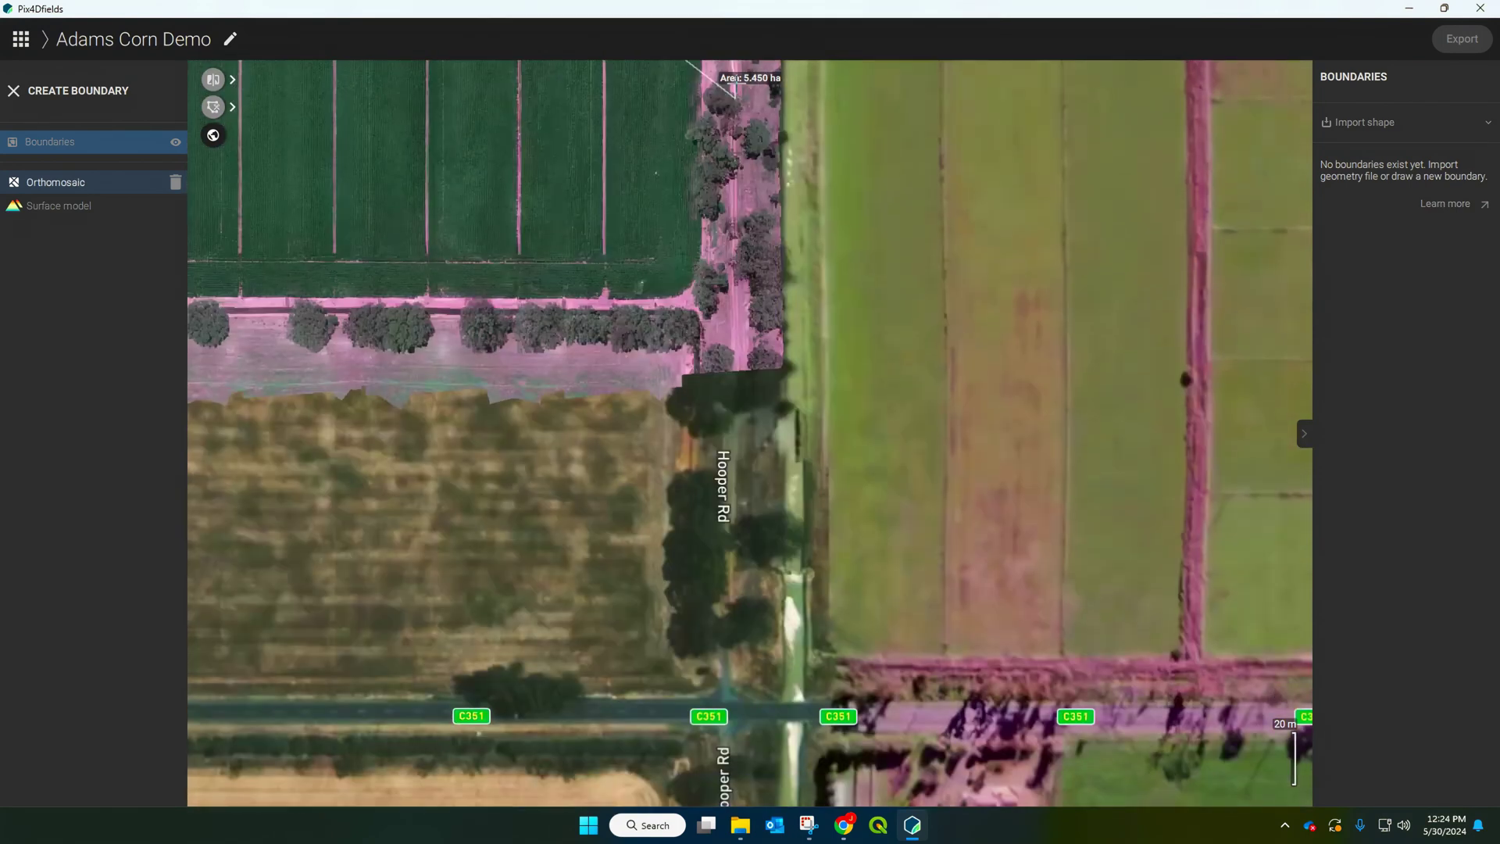
{"action": "left_click", "coordinate": [724, 332]}
{"action": "left_click_drag", "start_coordinate": [612, 336], "coordinate": [977, 333]}
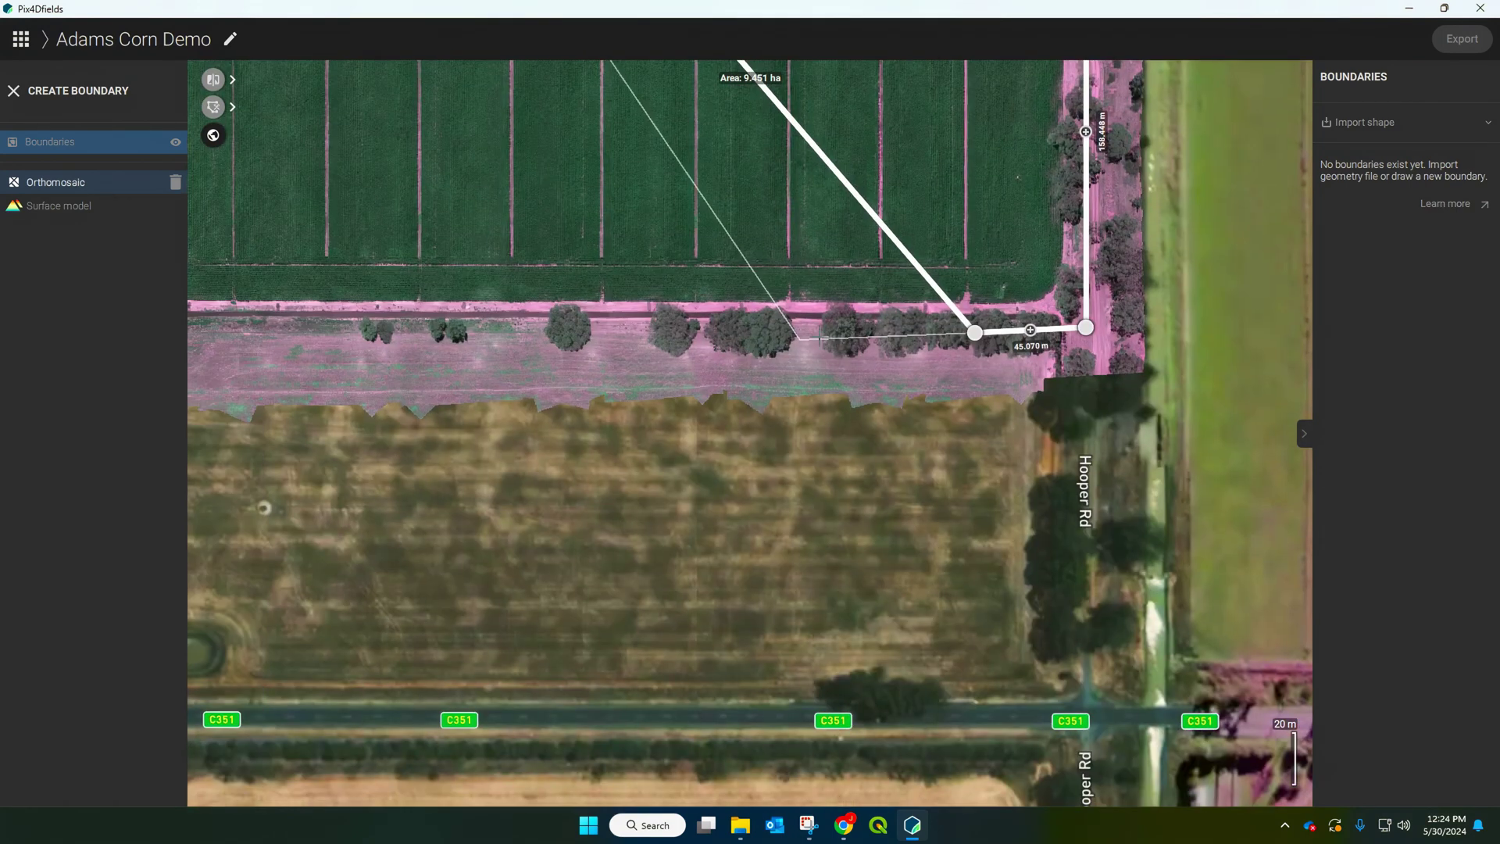
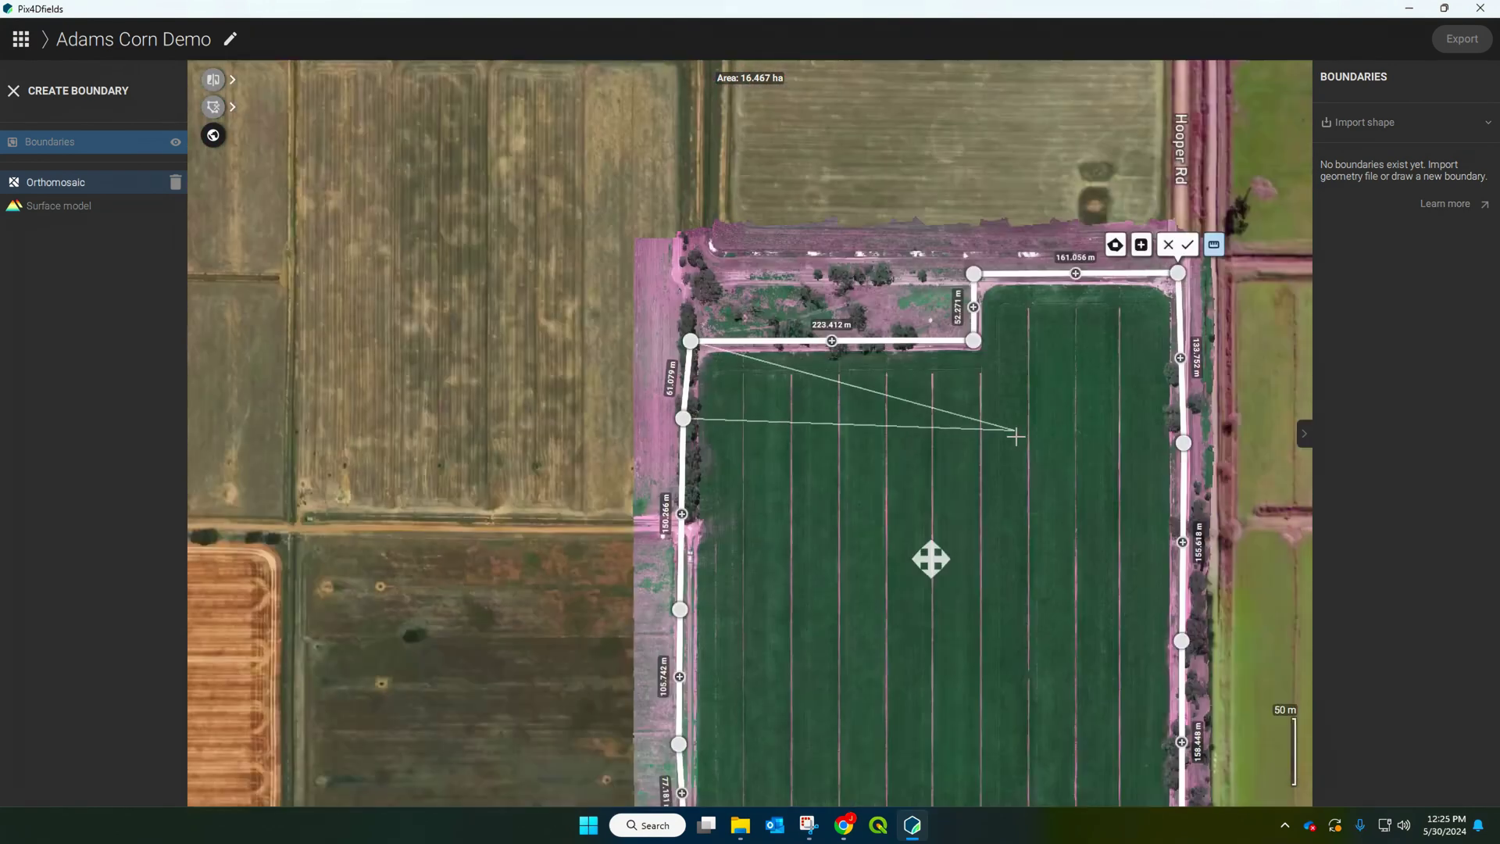
Add a left-edge vertex, save the 16.467 ha field outline as Boundary, and choose Trim
{"action": "left_click_drag", "start_coordinate": [1015, 436], "coordinate": [559, 329]}
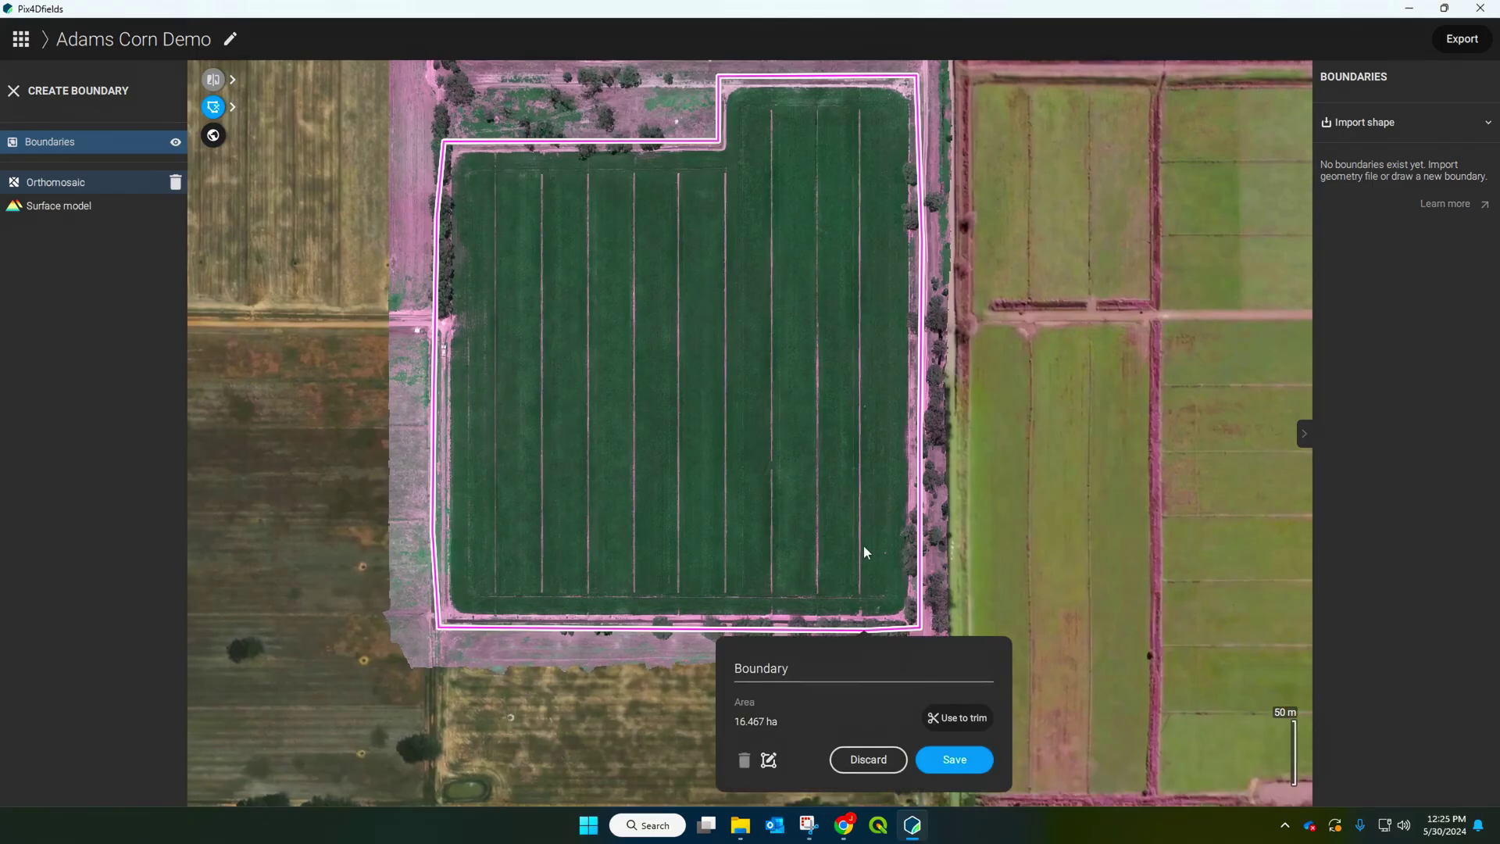
{"action": "left_click", "coordinate": [955, 759]}
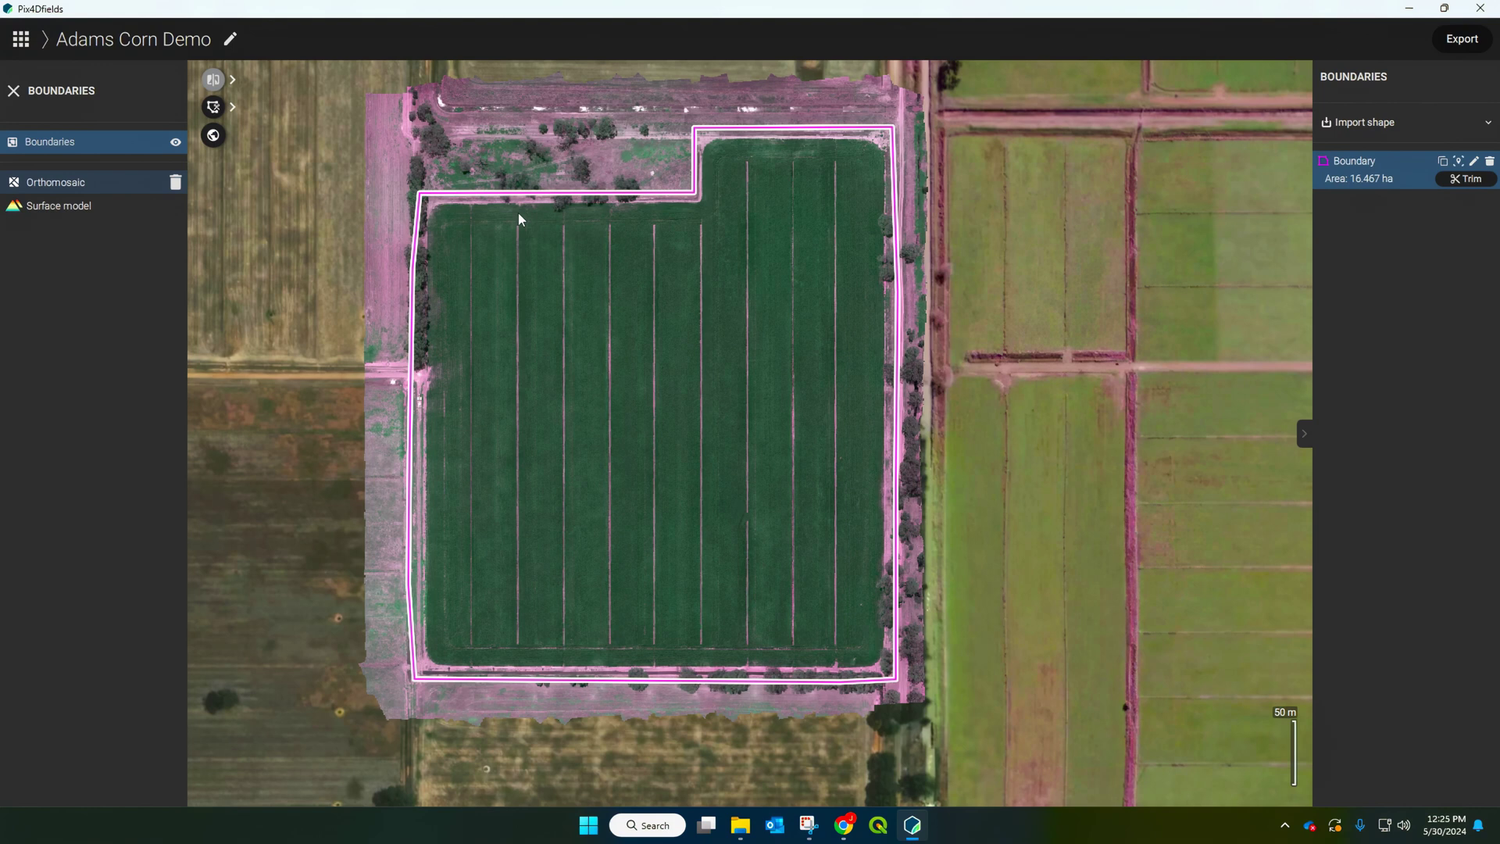
{"action": "left_click", "coordinate": [1462, 182]}
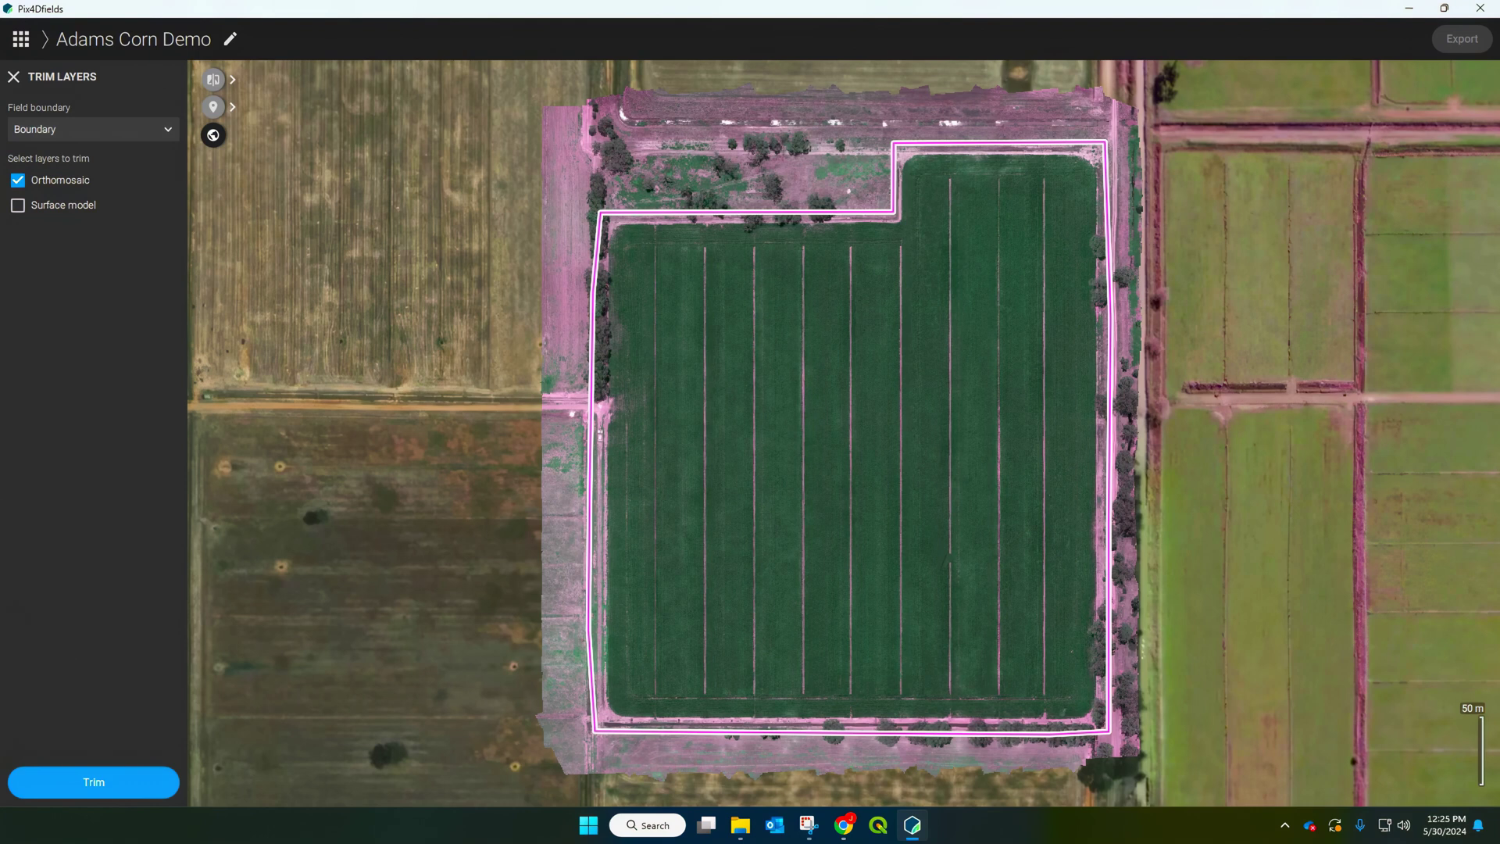
Trim the orthomosaic to the boundary and show the new Orthomosaic - Boundary layer
{"action": "left_click", "coordinate": [100, 785]}
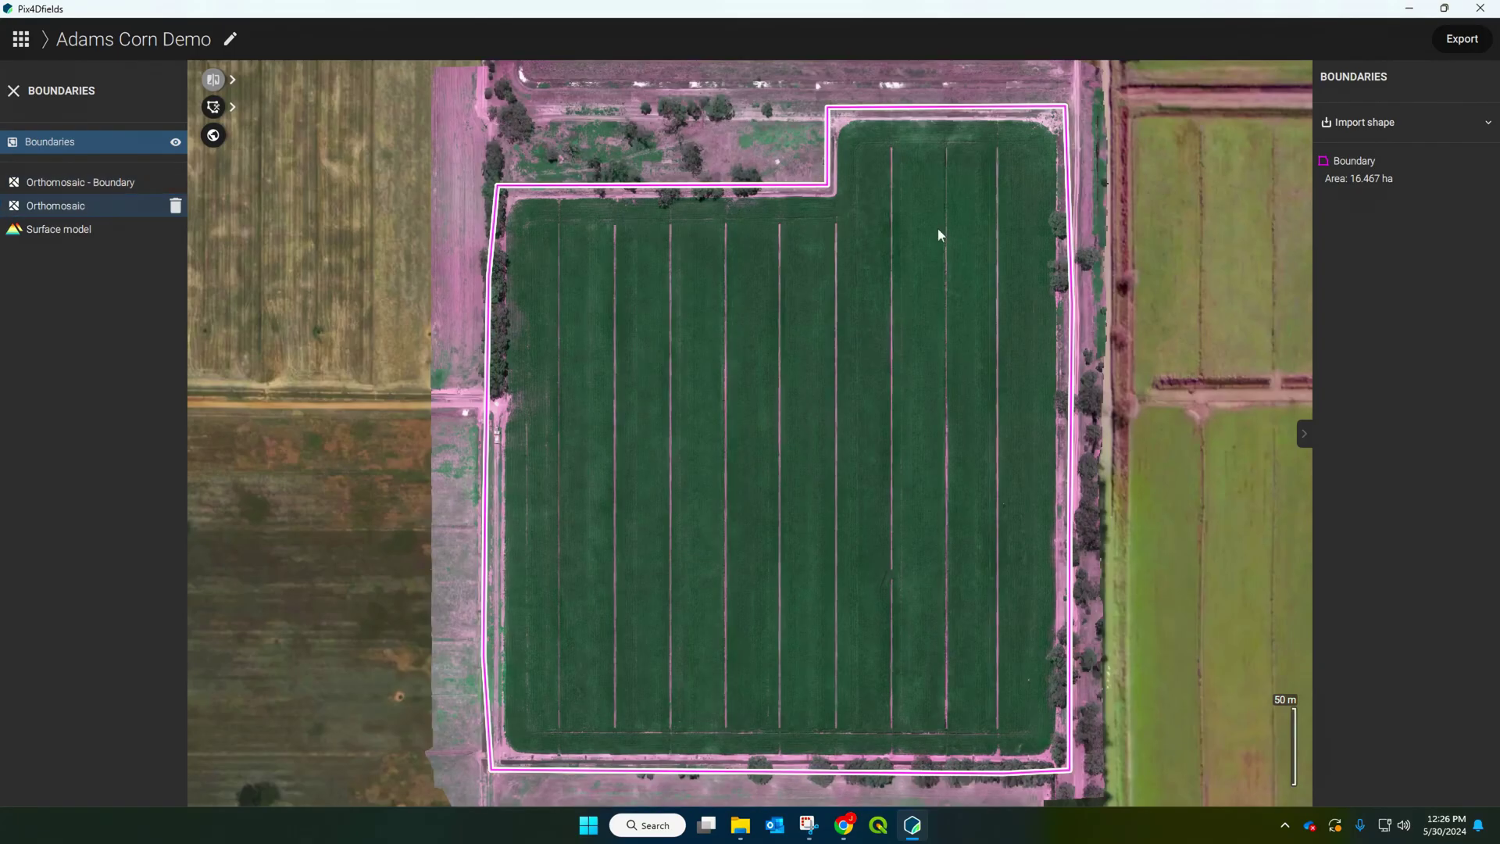
{"action": "left_click", "coordinate": [40, 187]}
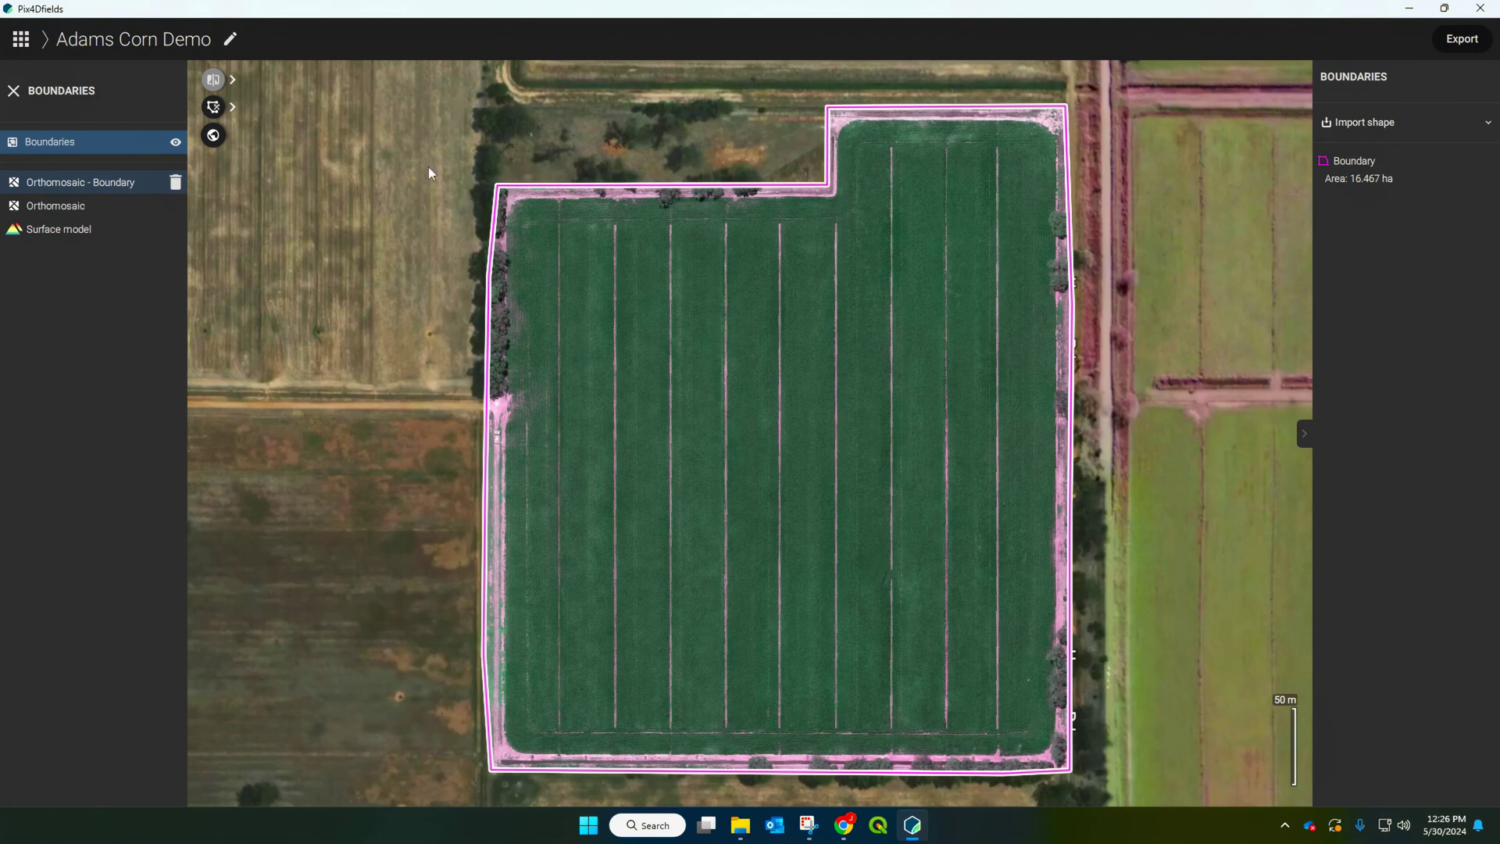
{"action": "left_click", "coordinate": [16, 92]}
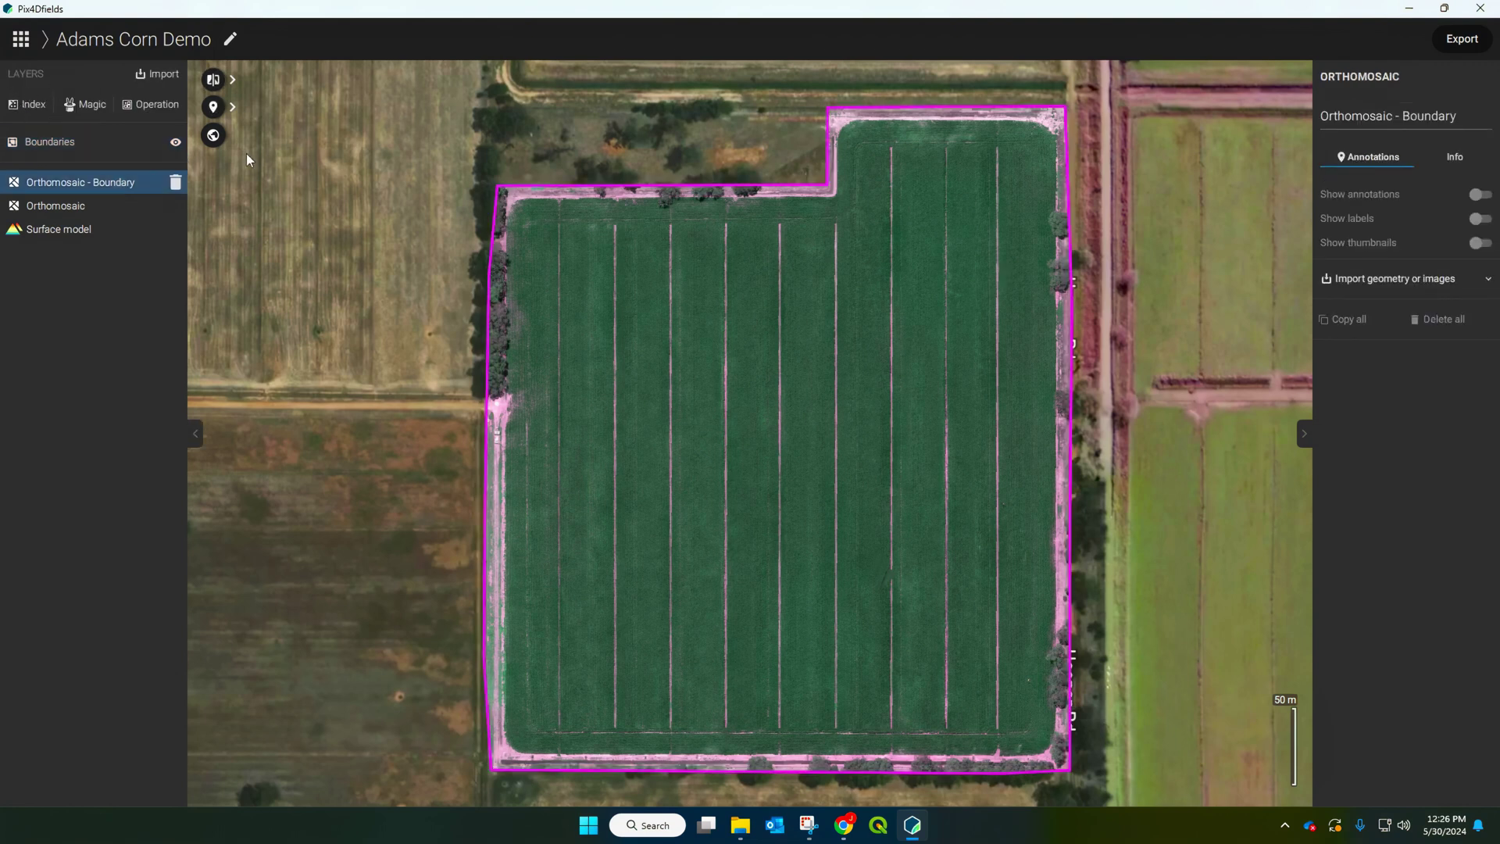
Generate an NDVI index layer from Orthomosaic - Boundary, displayed in Red-Green
{"action": "left_click", "coordinate": [35, 105]}
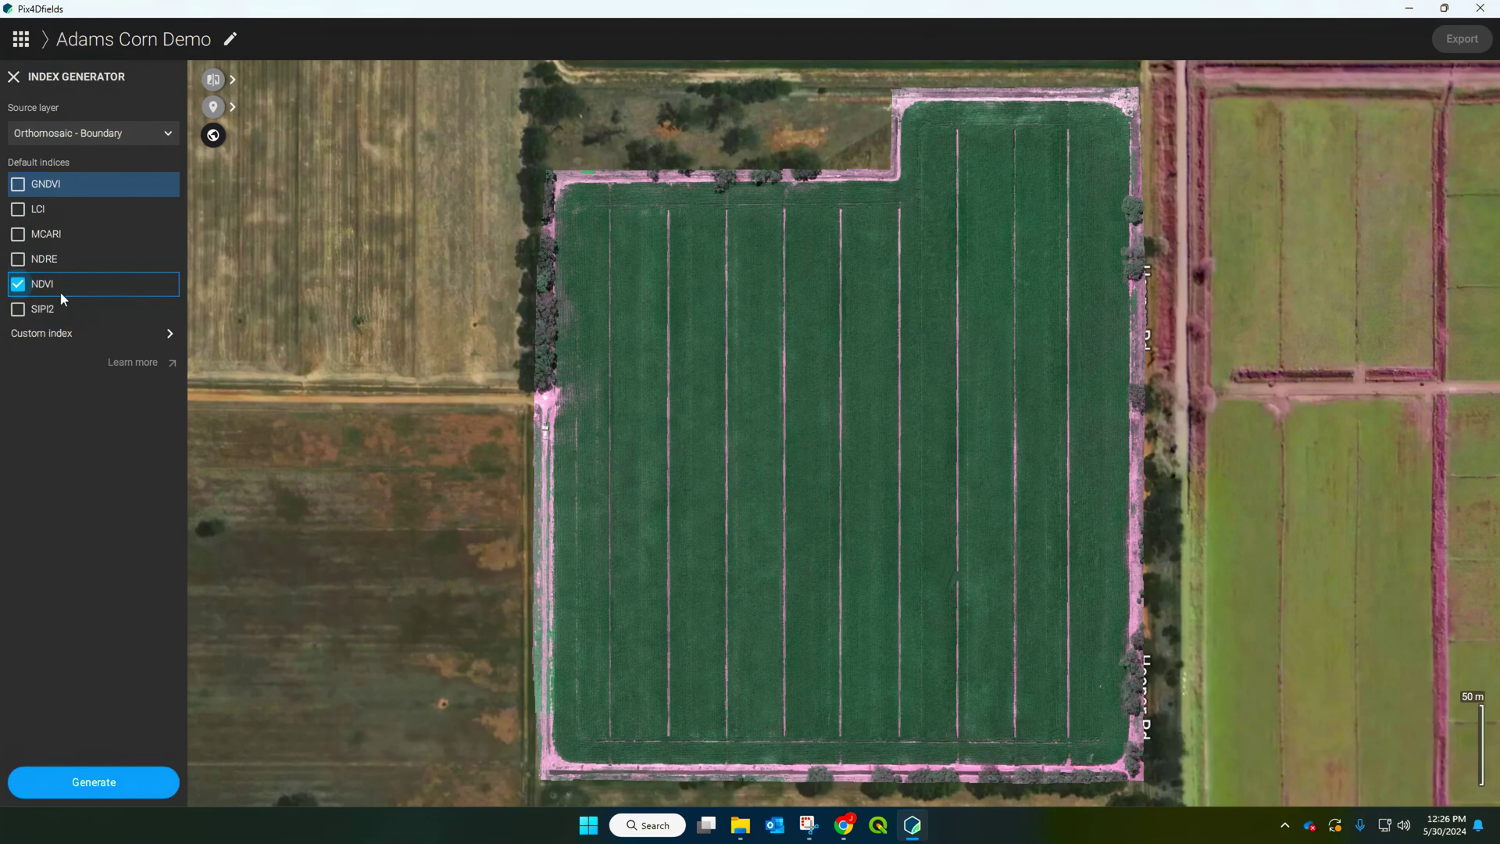
{"action": "left_click", "coordinate": [19, 286]}
{"action": "left_click", "coordinate": [19, 286]}
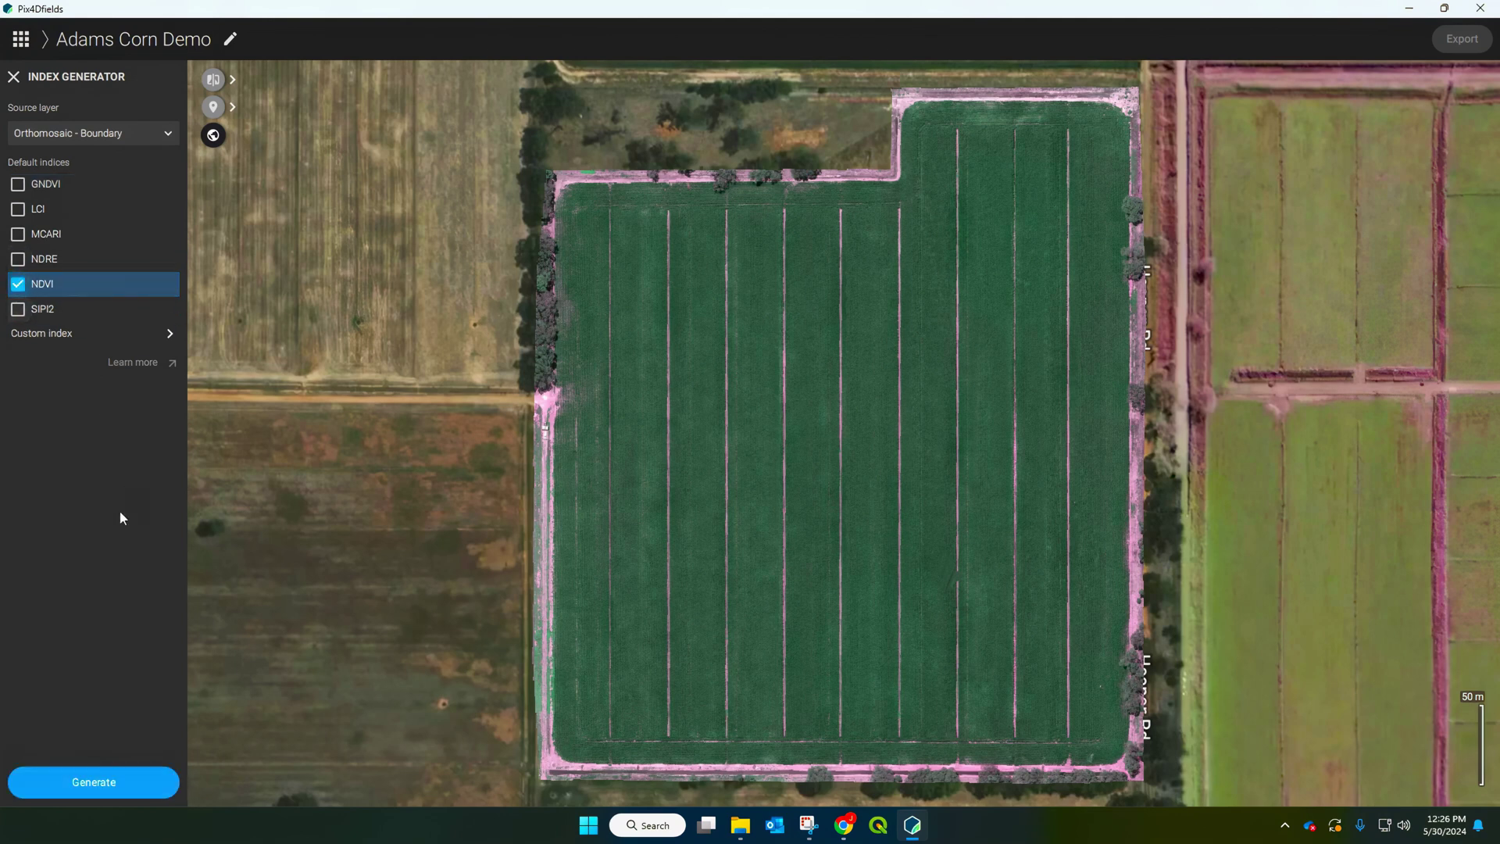
{"action": "left_click", "coordinate": [137, 782]}
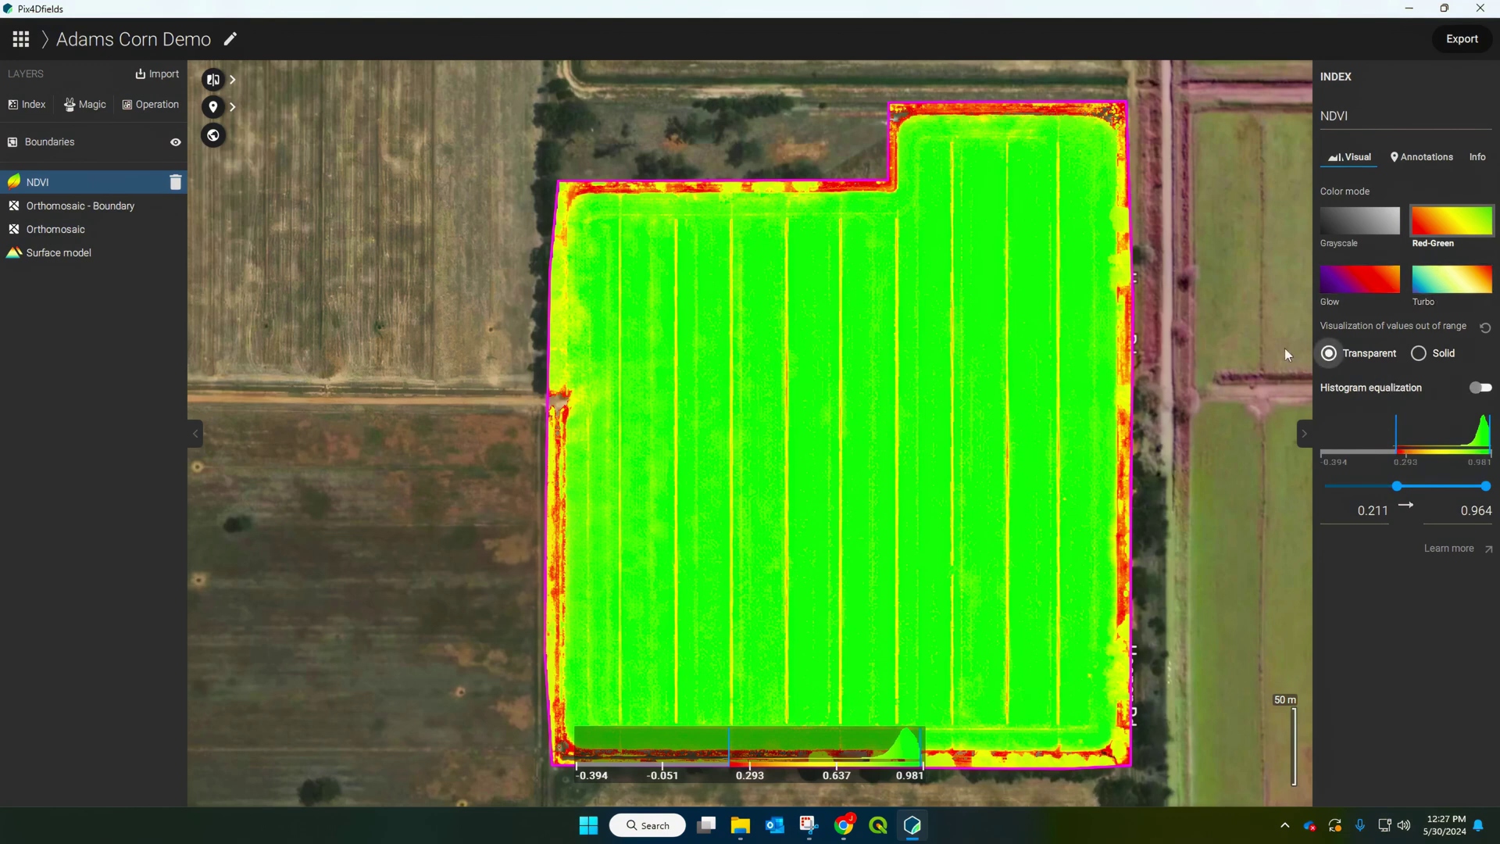
Narrow the NDVI display range to 0.850–0.964 and zoom in on the crop rows
{"action": "left_click_drag", "start_coordinate": [1031, 411], "coordinate": [930, 393]}
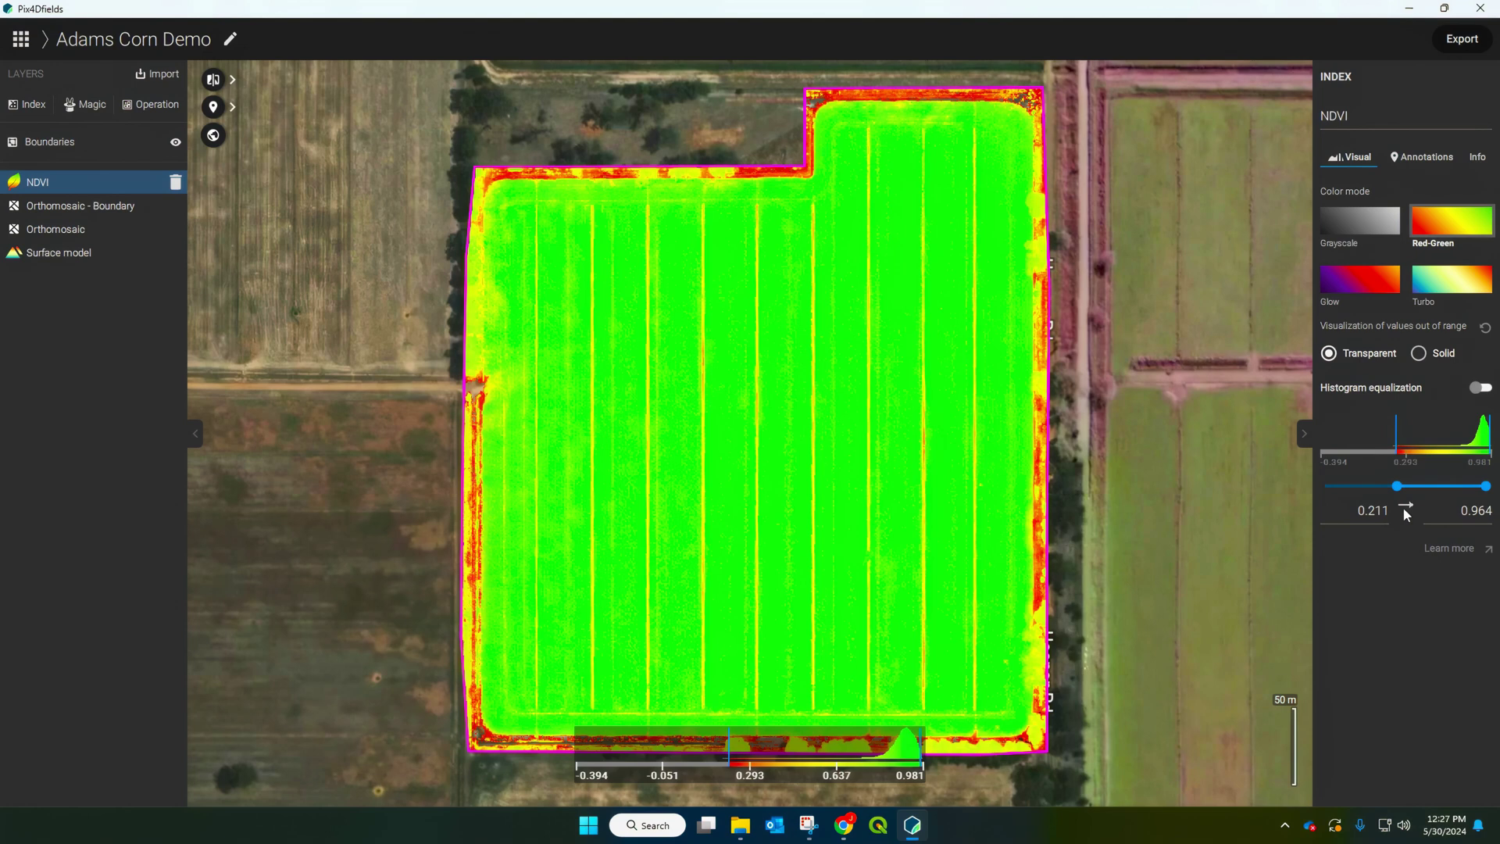
{"action": "left_click_drag", "start_coordinate": [1397, 486], "coordinate": [1474, 491]}
{"action": "scroll", "coordinate": [664, 499], "scroll_direction": "up", "scroll_amount": 5}
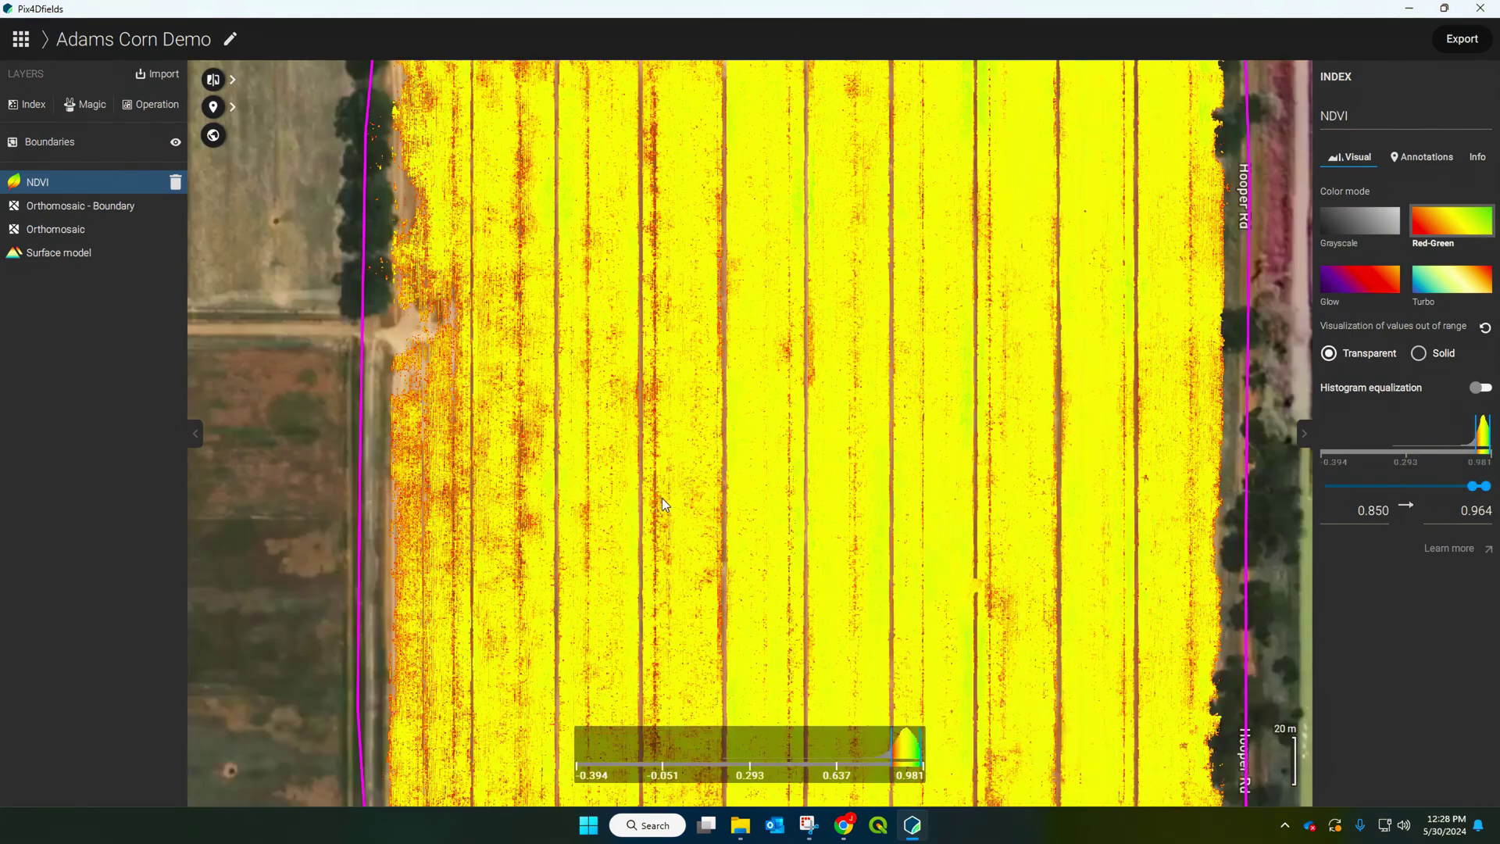
{"action": "scroll", "coordinate": [663, 396], "scroll_direction": "up", "scroll_amount": 6}
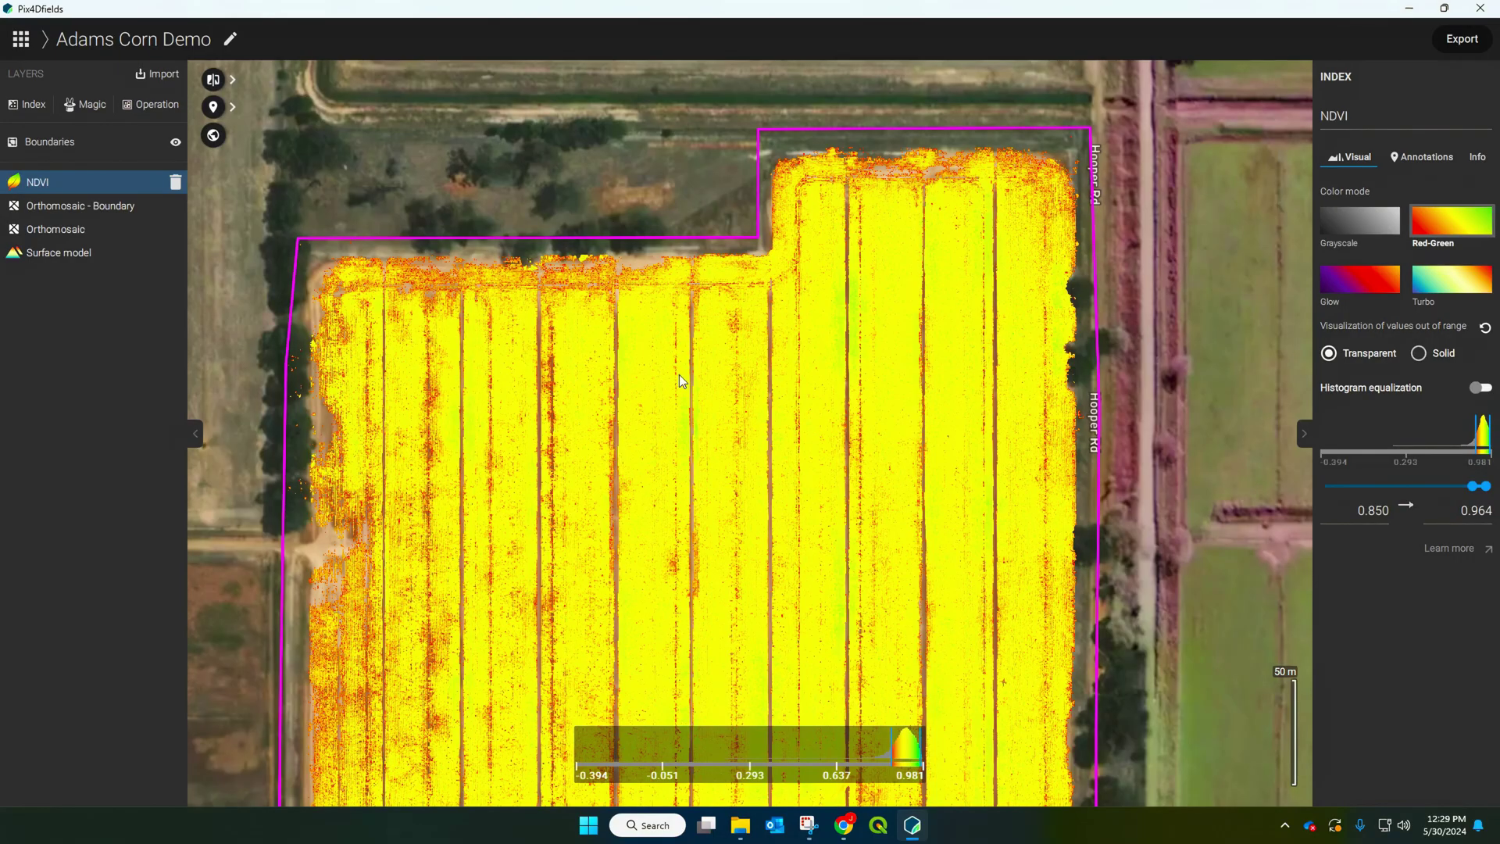
{"action": "scroll", "coordinate": [956, 283], "scroll_direction": "up", "scroll_amount": 3}
{"action": "scroll", "coordinate": [954, 294], "scroll_direction": "down", "scroll_amount": 3}
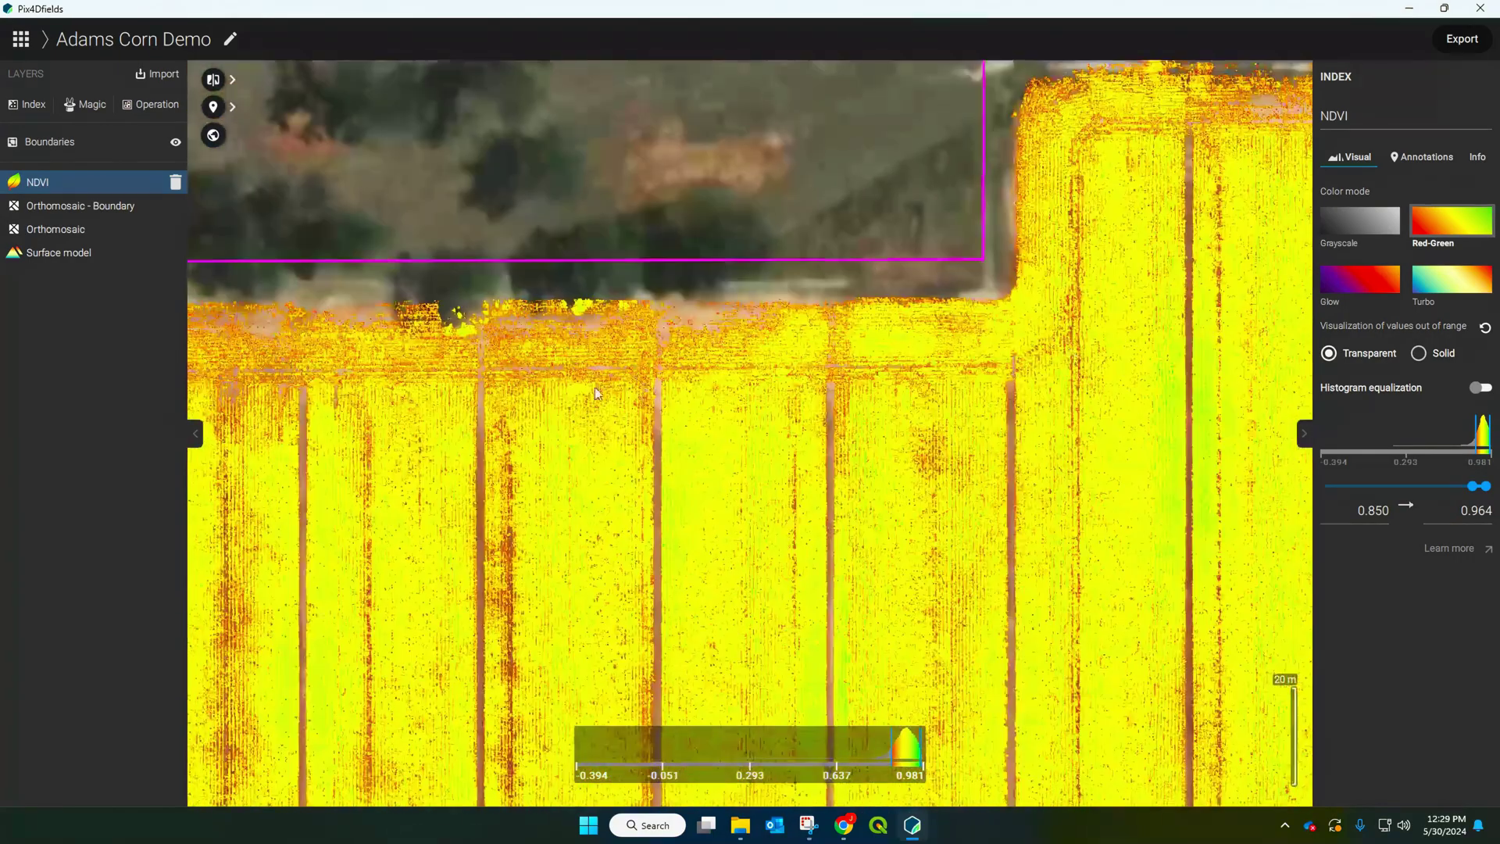
{"action": "scroll", "coordinate": [978, 363], "scroll_direction": "up", "scroll_amount": 2}
{"action": "scroll", "coordinate": [889, 294], "scroll_direction": "up", "scroll_amount": 2}
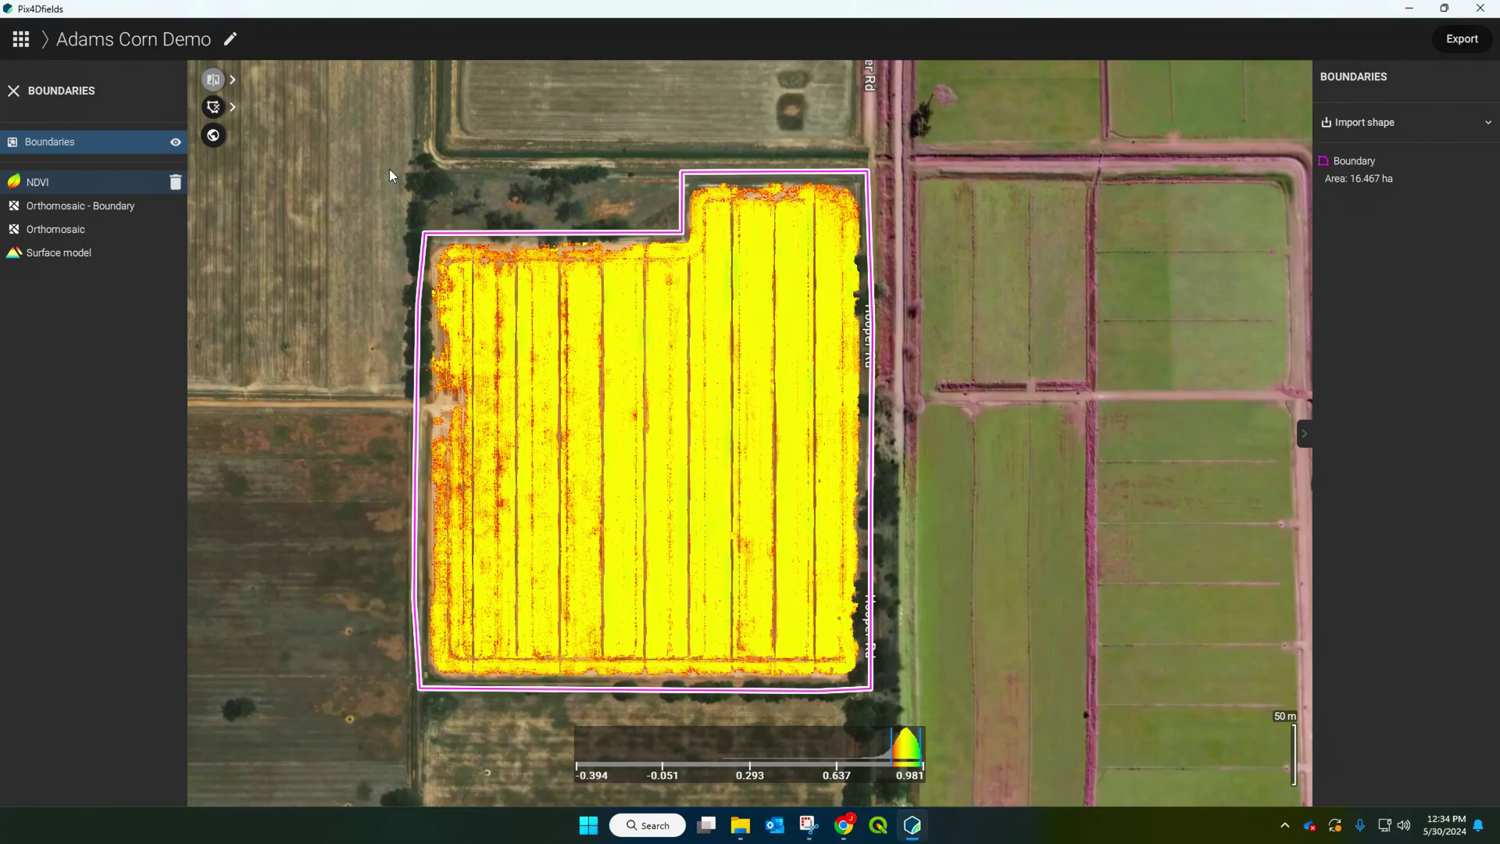
Switch to the plain Orthomosaic layer, zoom to the northern trees, and start drawing an Obstacle
{"action": "left_click", "coordinate": [69, 231]}
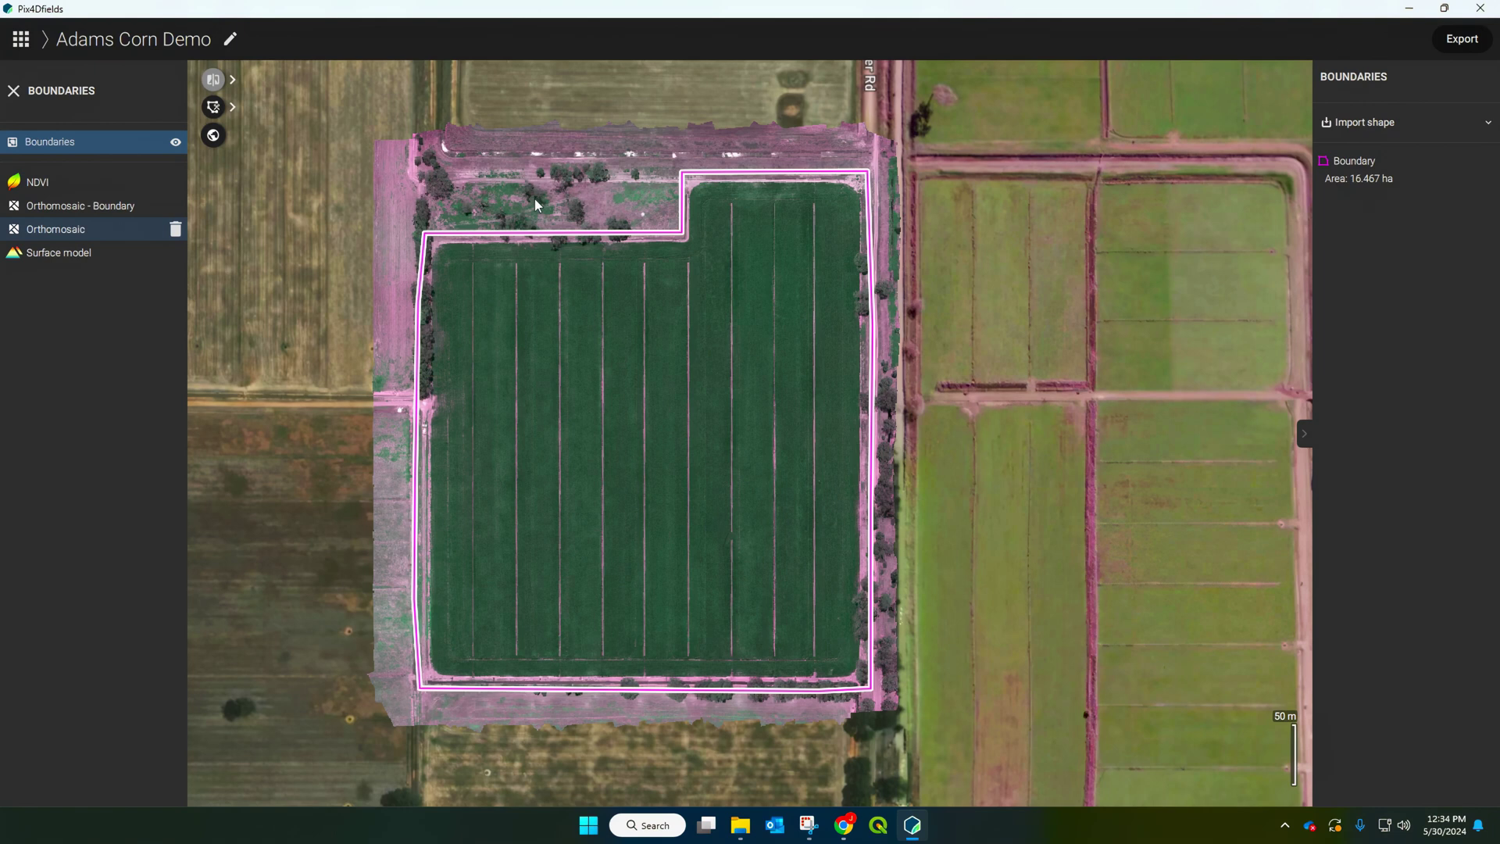
{"action": "scroll", "coordinate": [561, 251], "scroll_direction": "up", "scroll_amount": 3}
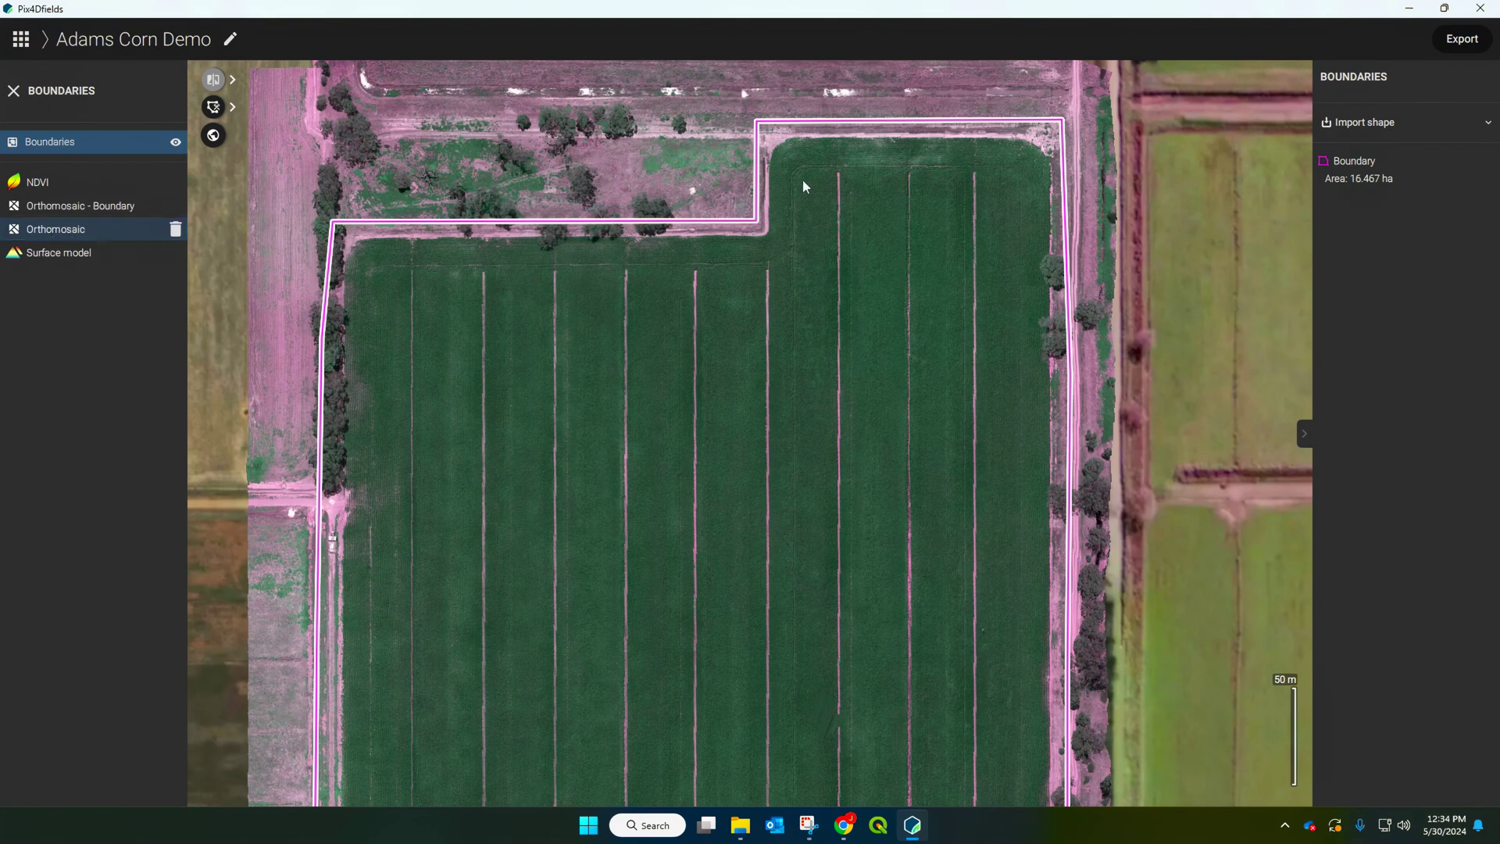
{"action": "scroll", "coordinate": [622, 199], "scroll_direction": "up", "scroll_amount": 3}
{"action": "left_click", "coordinate": [209, 108]}
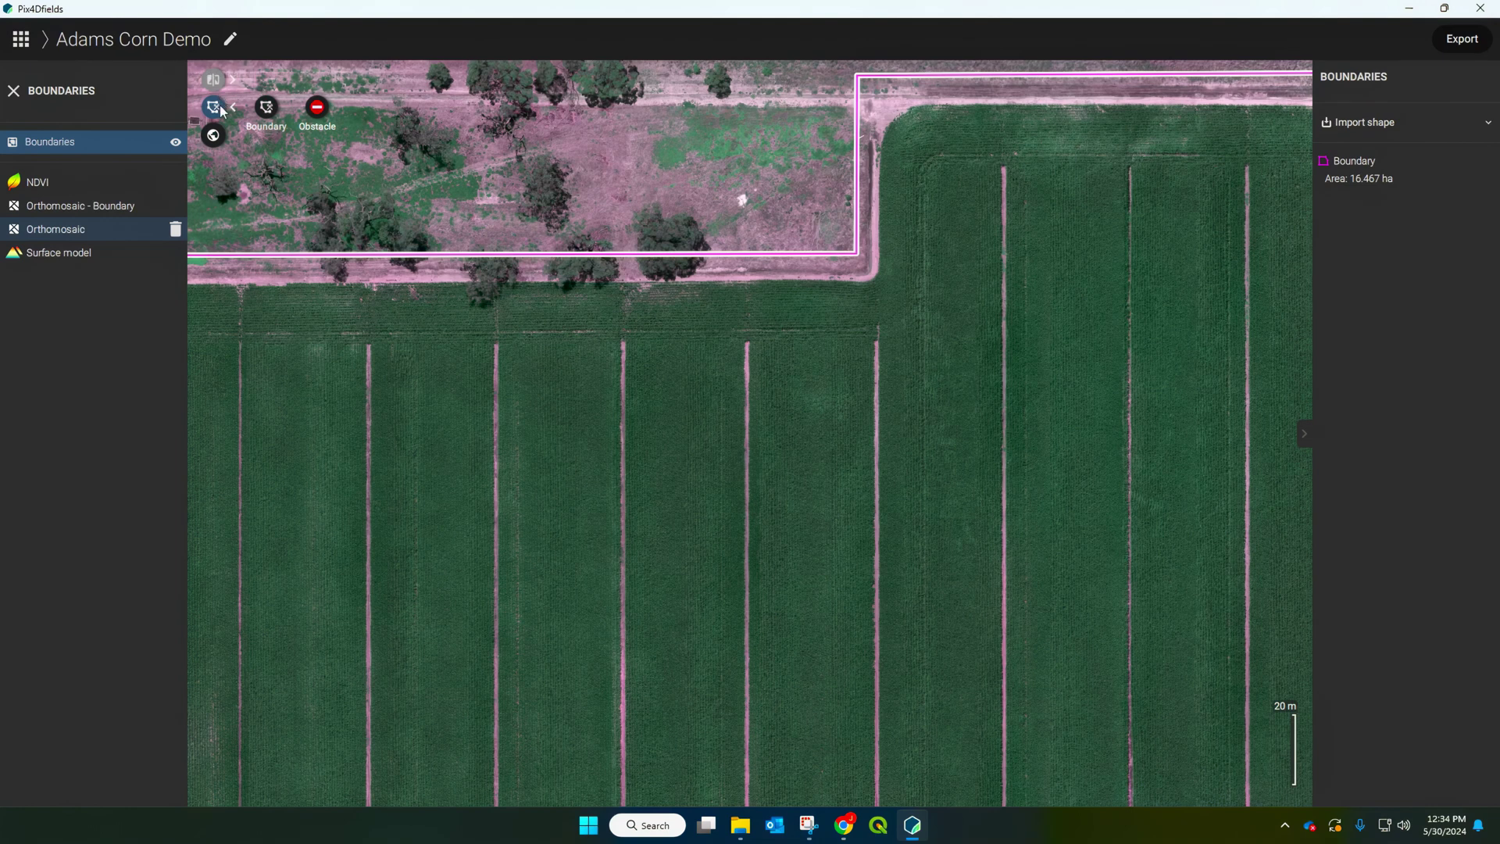
{"action": "left_click", "coordinate": [318, 109]}
{"action": "scroll", "coordinate": [438, 258], "scroll_direction": "up", "scroll_amount": 5}
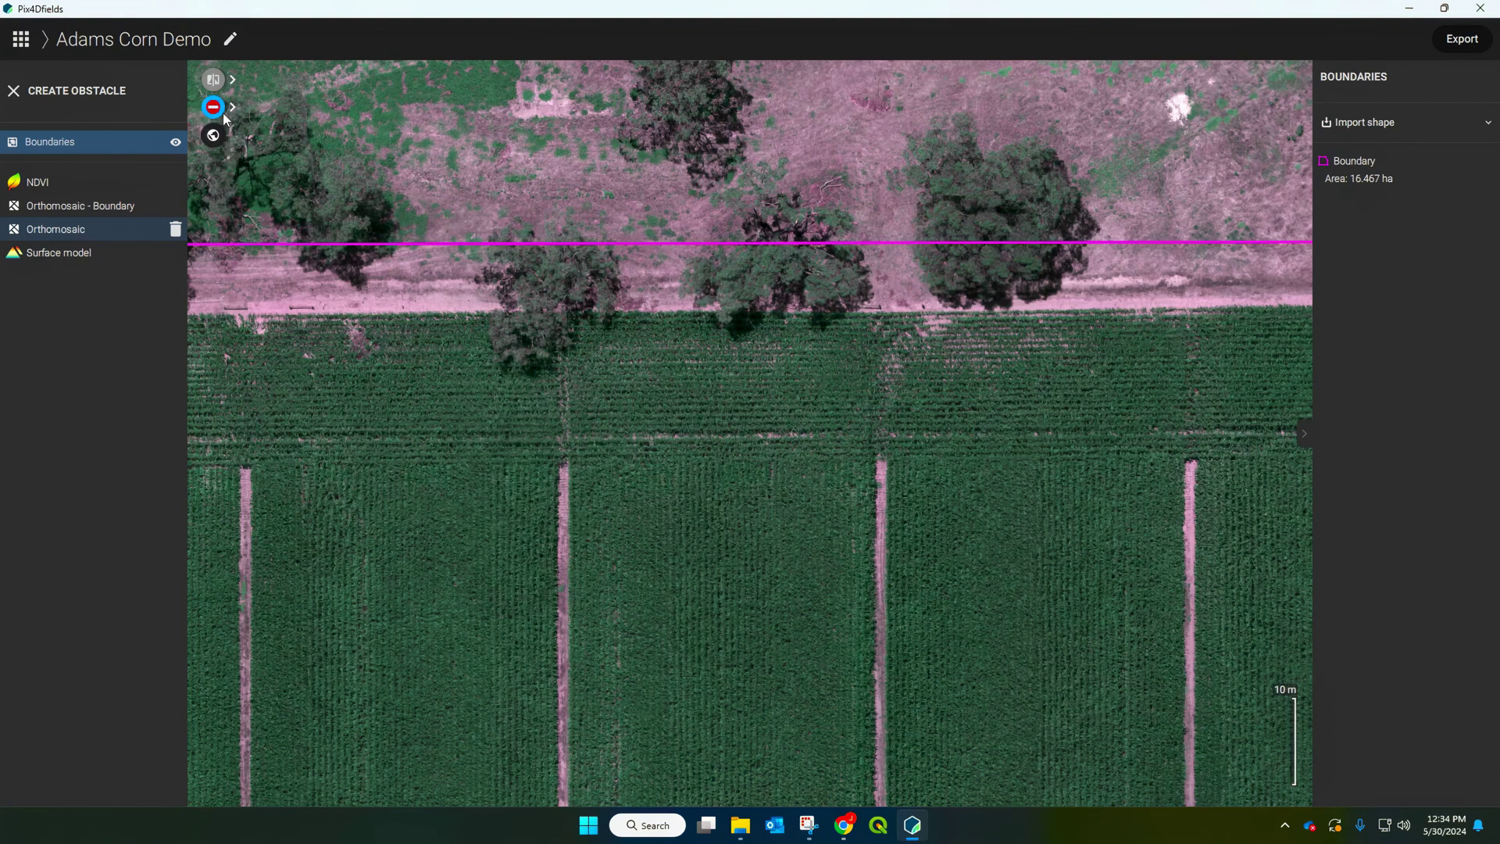
Outline the first tree clump as an obstacle and save it
{"action": "left_click", "coordinate": [316, 110]}
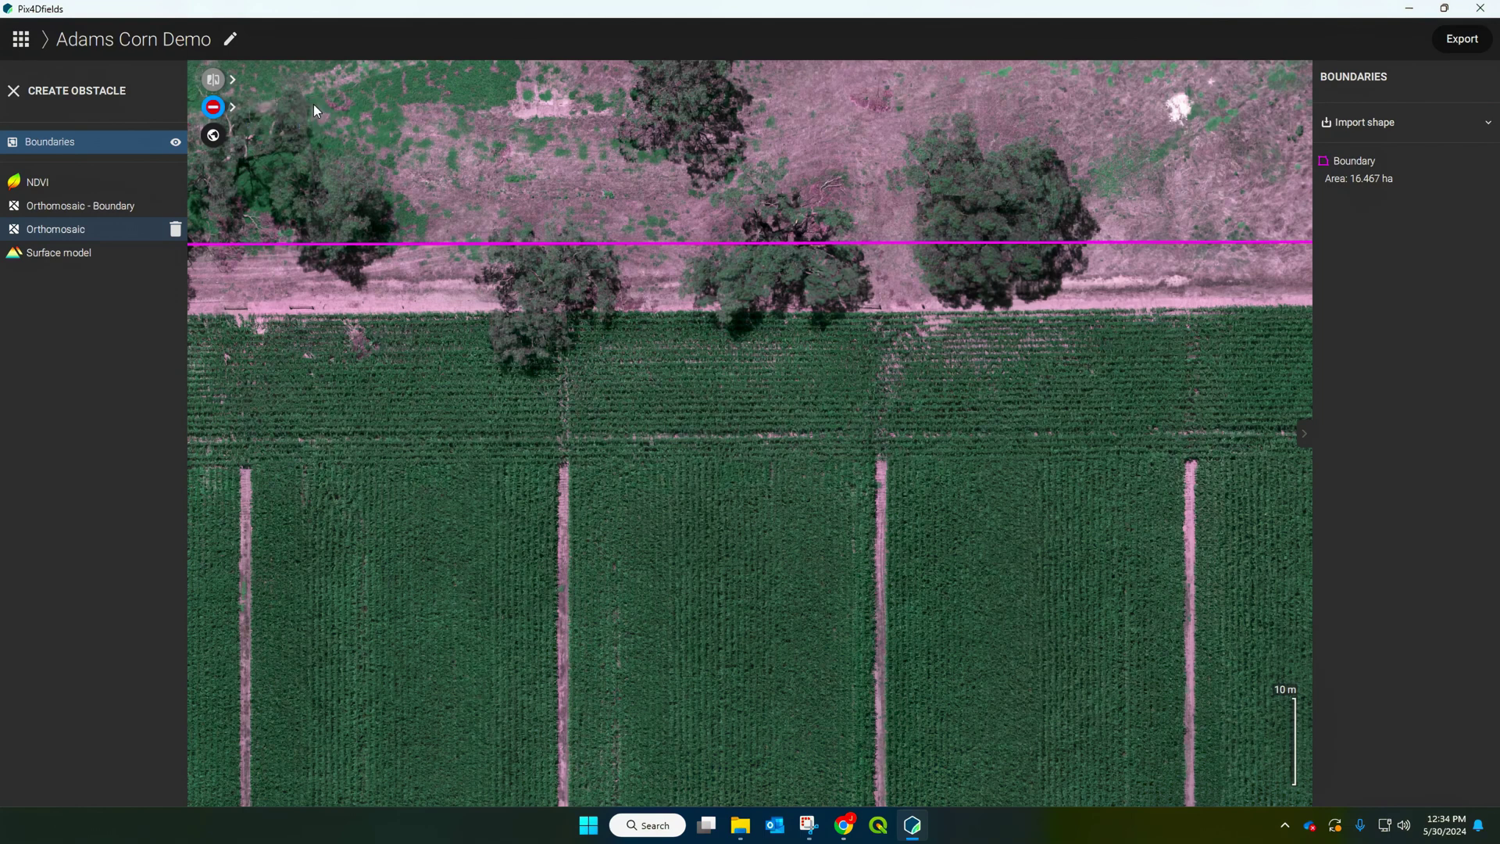
{"action": "left_click", "coordinate": [455, 226]}
{"action": "left_click", "coordinate": [422, 316]}
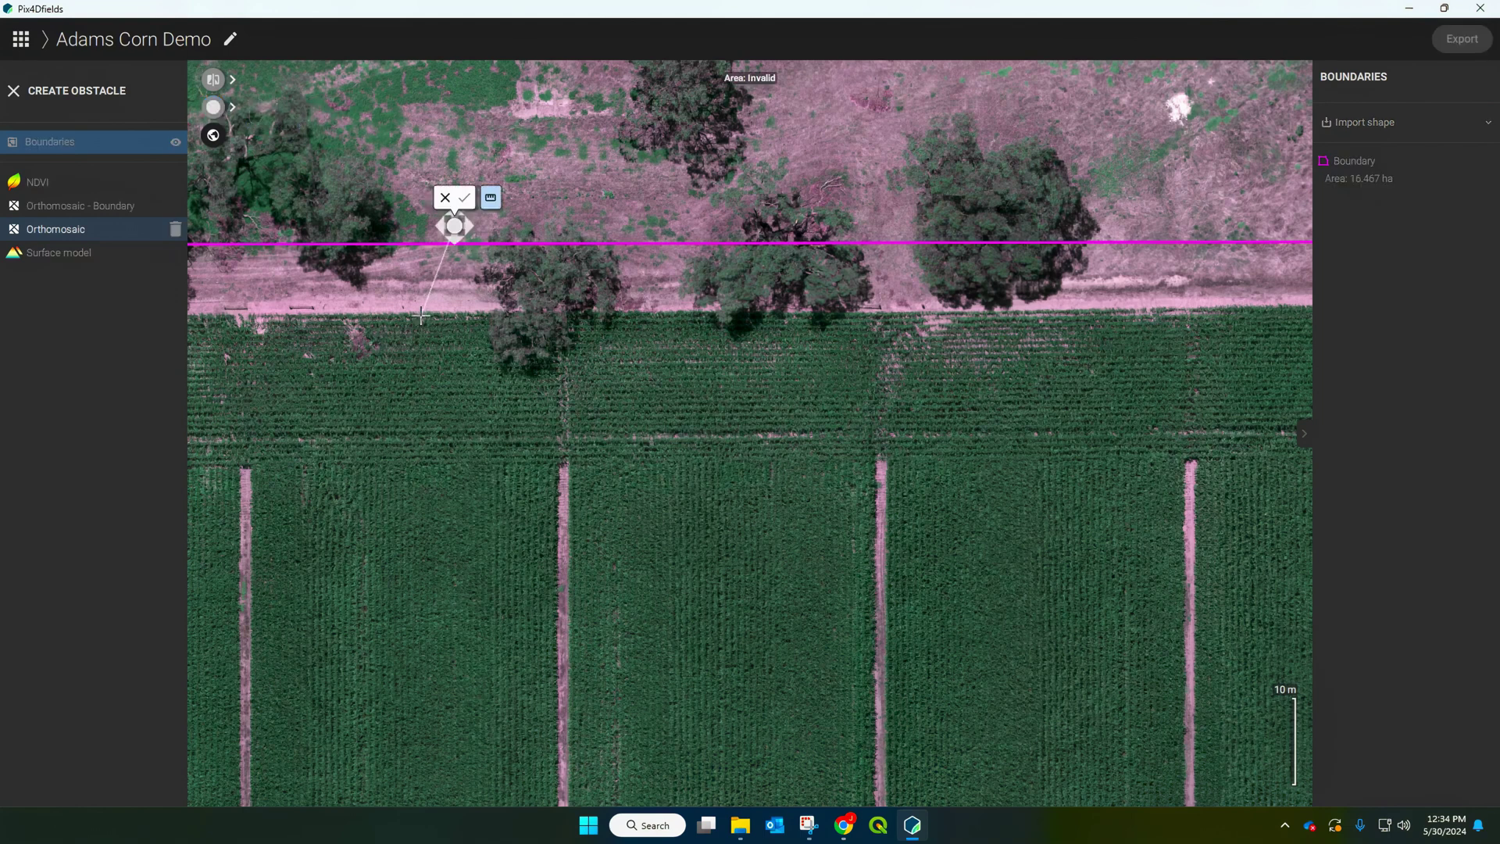
{"action": "left_click", "coordinate": [490, 403]}
{"action": "left_click", "coordinate": [572, 399]}
{"action": "left_click", "coordinate": [638, 357]}
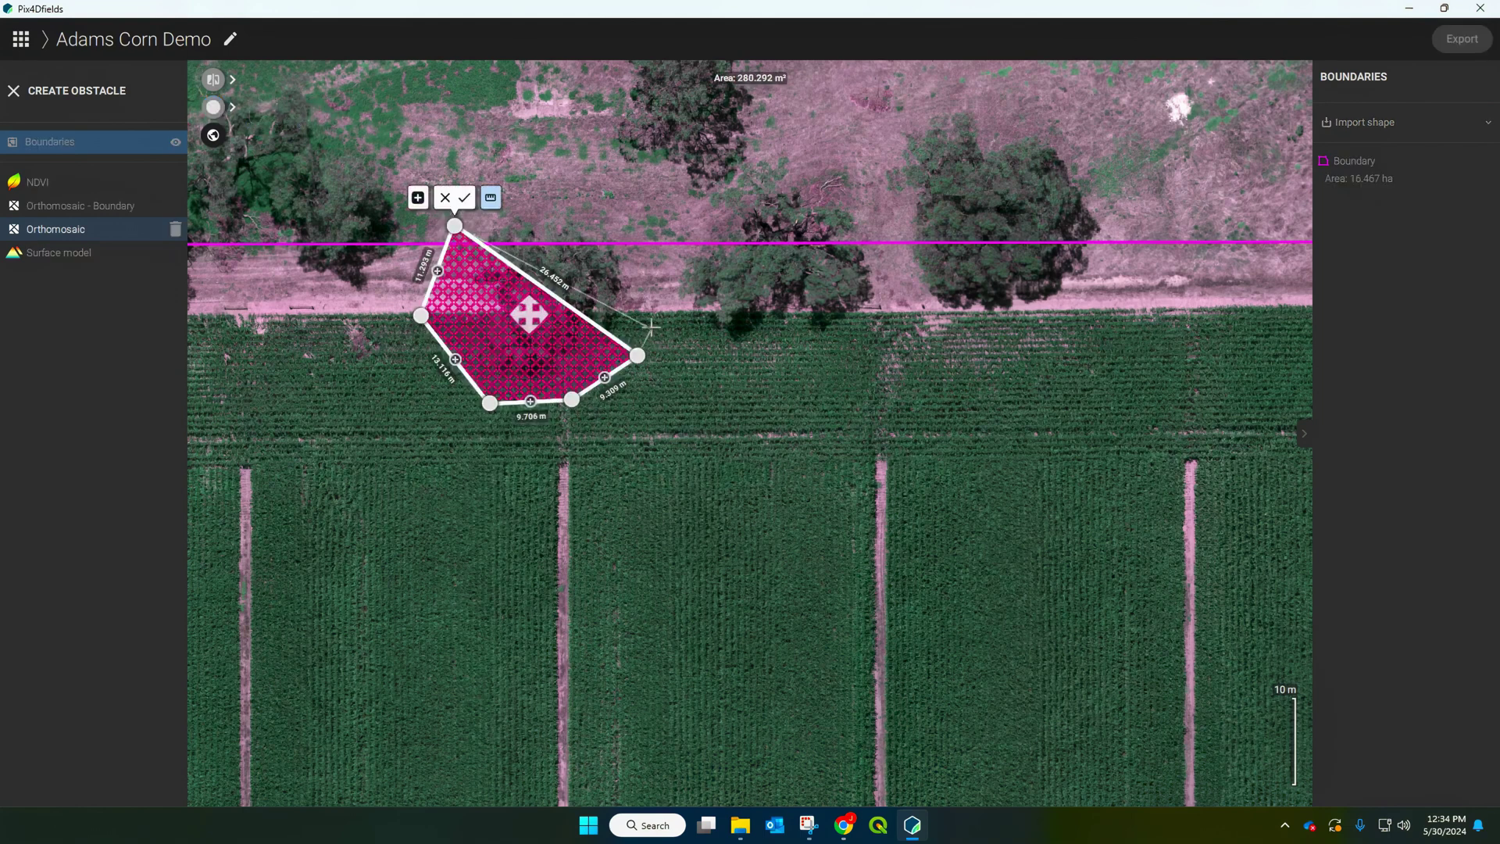
{"action": "left_click", "coordinate": [656, 302]}
{"action": "left_click", "coordinate": [661, 250]}
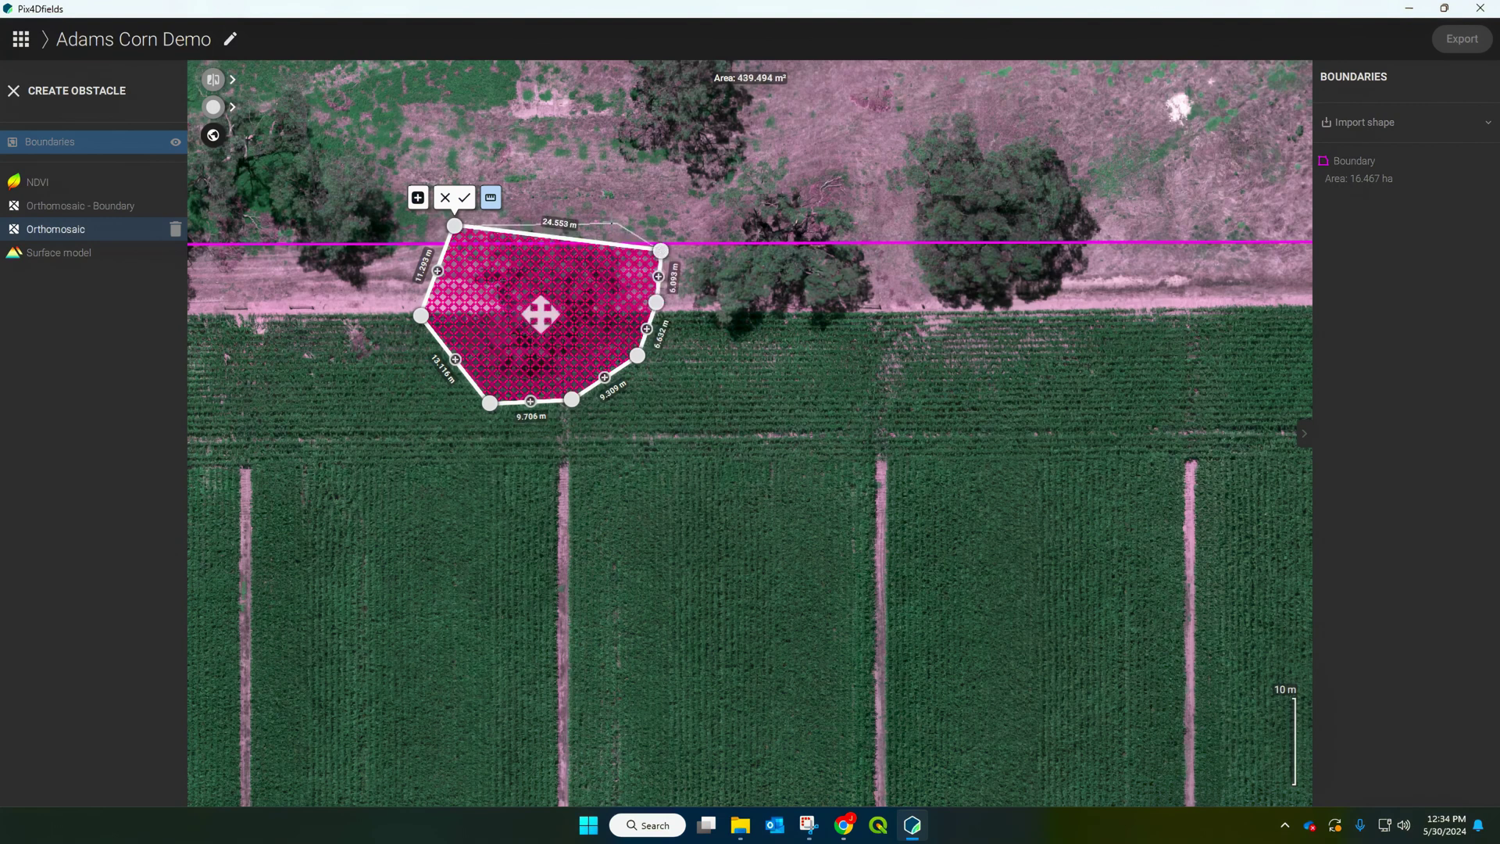
{"action": "left_click", "coordinate": [571, 213]}
{"action": "left_click", "coordinate": [581, 184]}
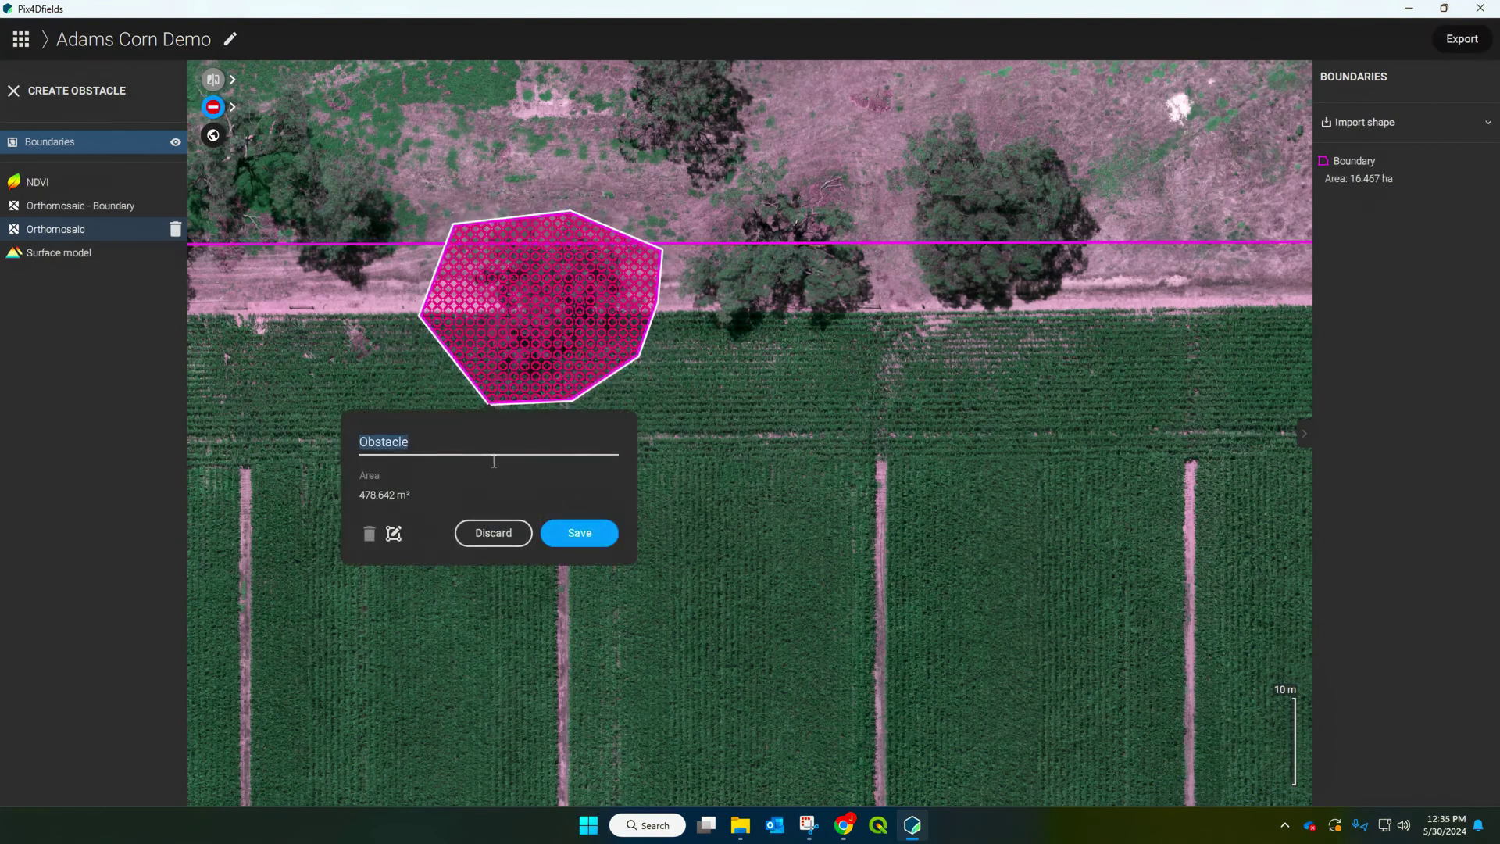
{"action": "left_click", "coordinate": [568, 535]}
Move to the next trees and draw and save a second obstacle around them
{"action": "left_click_drag", "start_coordinate": [786, 303], "coordinate": [580, 340]}
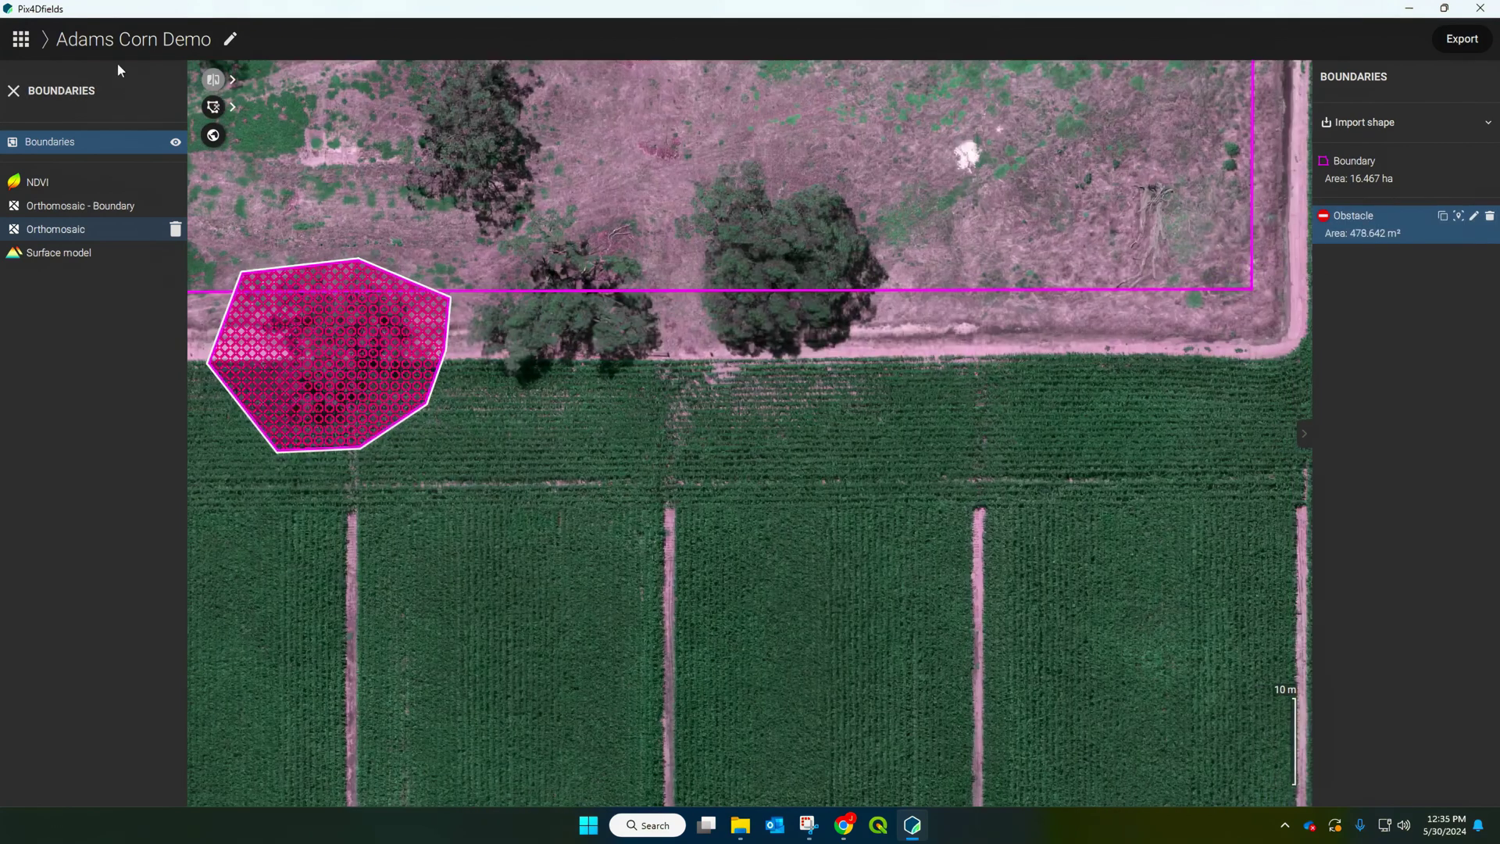
{"action": "left_click", "coordinate": [222, 106]}
{"action": "left_click", "coordinate": [316, 109]}
{"action": "left_click", "coordinate": [462, 308]}
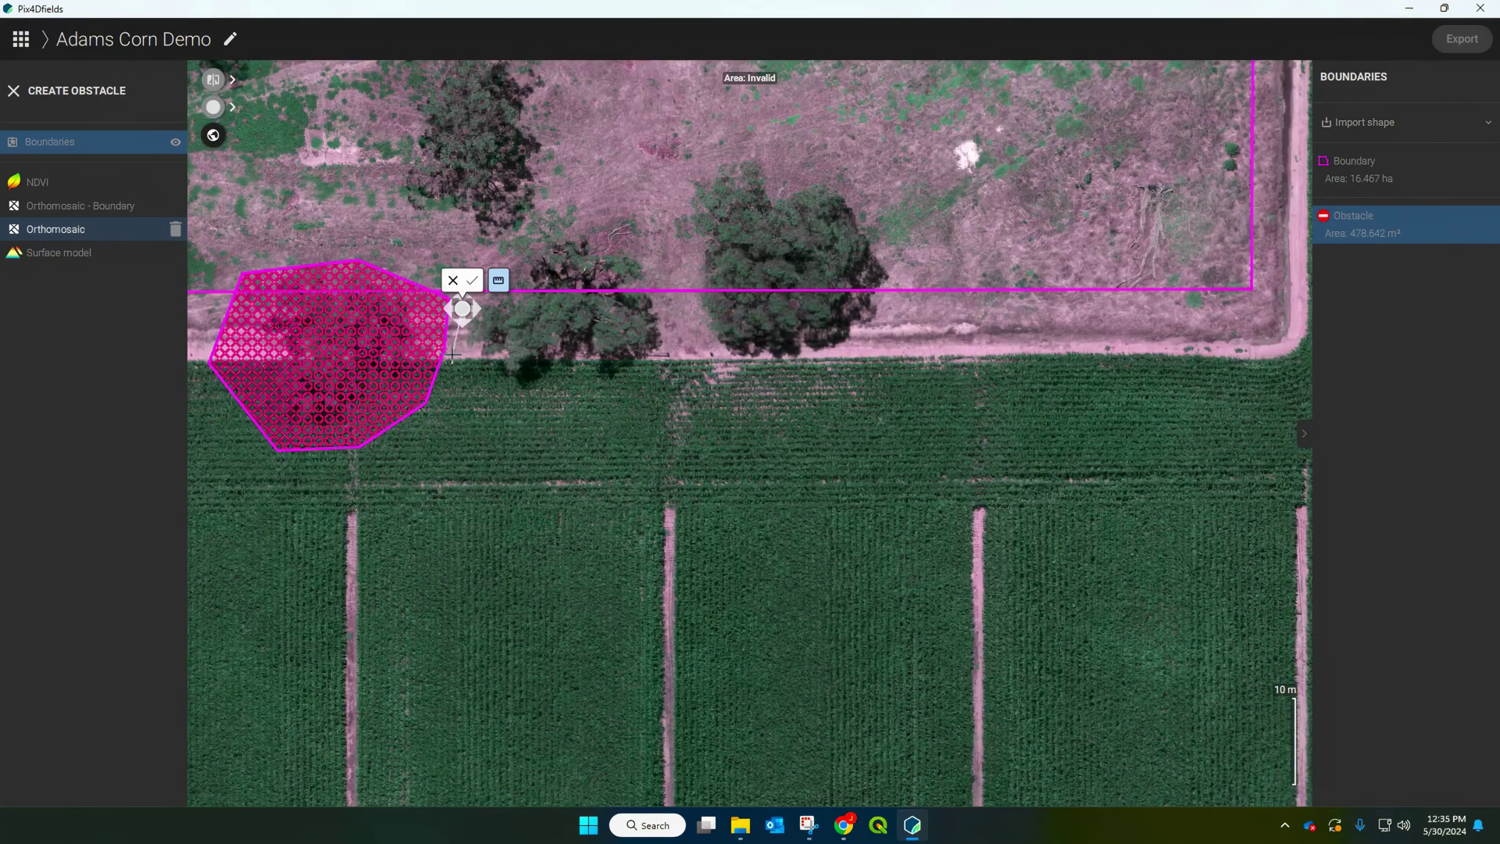
{"action": "left_click", "coordinate": [452, 355]}
{"action": "left_click", "coordinate": [509, 405]}
{"action": "left_click", "coordinate": [615, 395]}
{"action": "left_click", "coordinate": [674, 366]}
{"action": "left_click", "coordinate": [690, 308]}
{"action": "left_click", "coordinate": [666, 246]}
{"action": "left_click", "coordinate": [576, 207]}
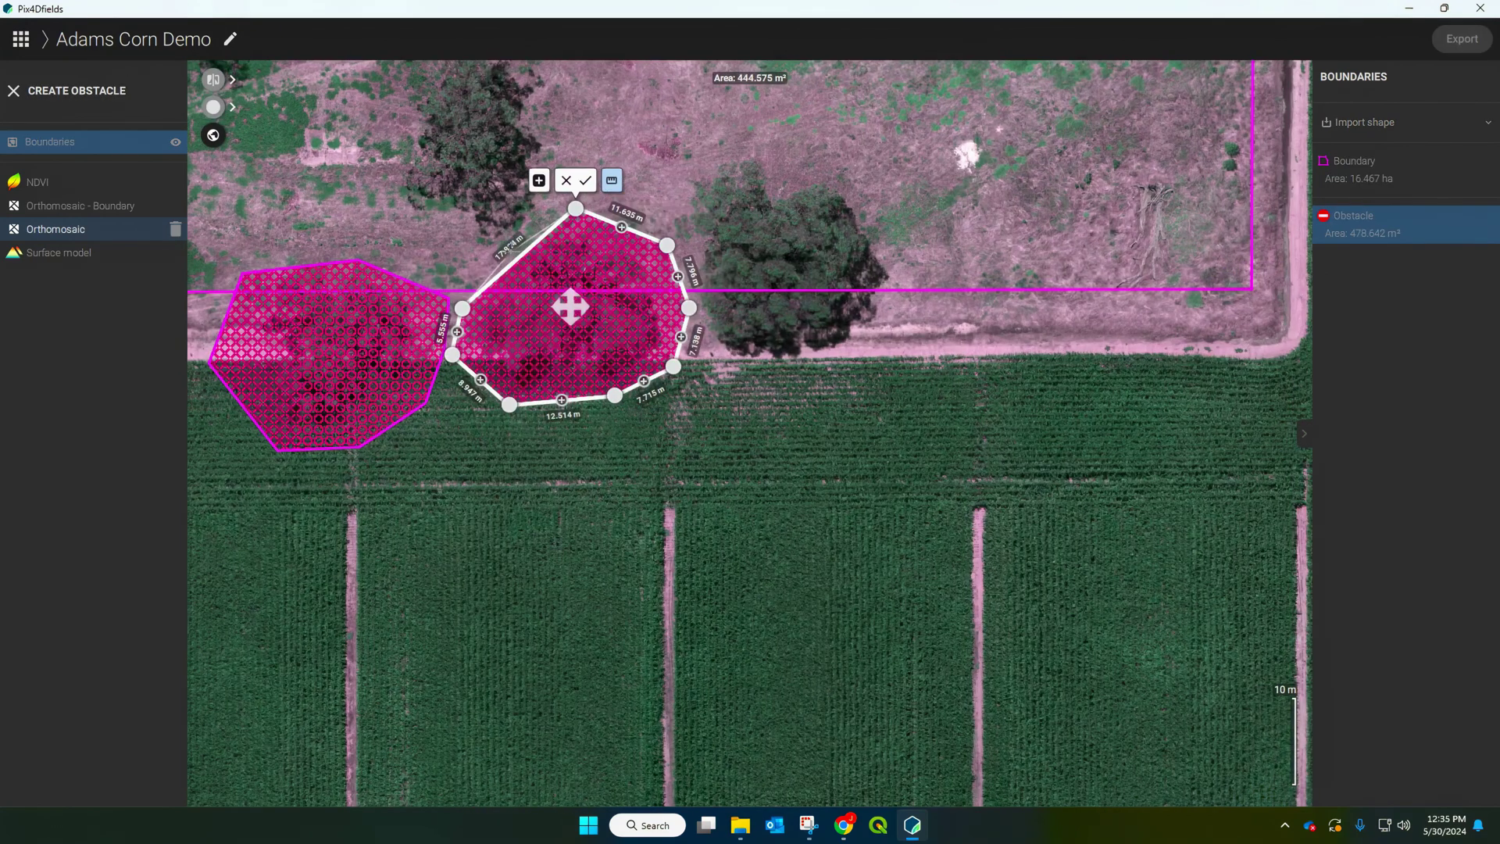
{"action": "left_click", "coordinate": [584, 178]}
{"action": "left_click", "coordinate": [607, 547]}
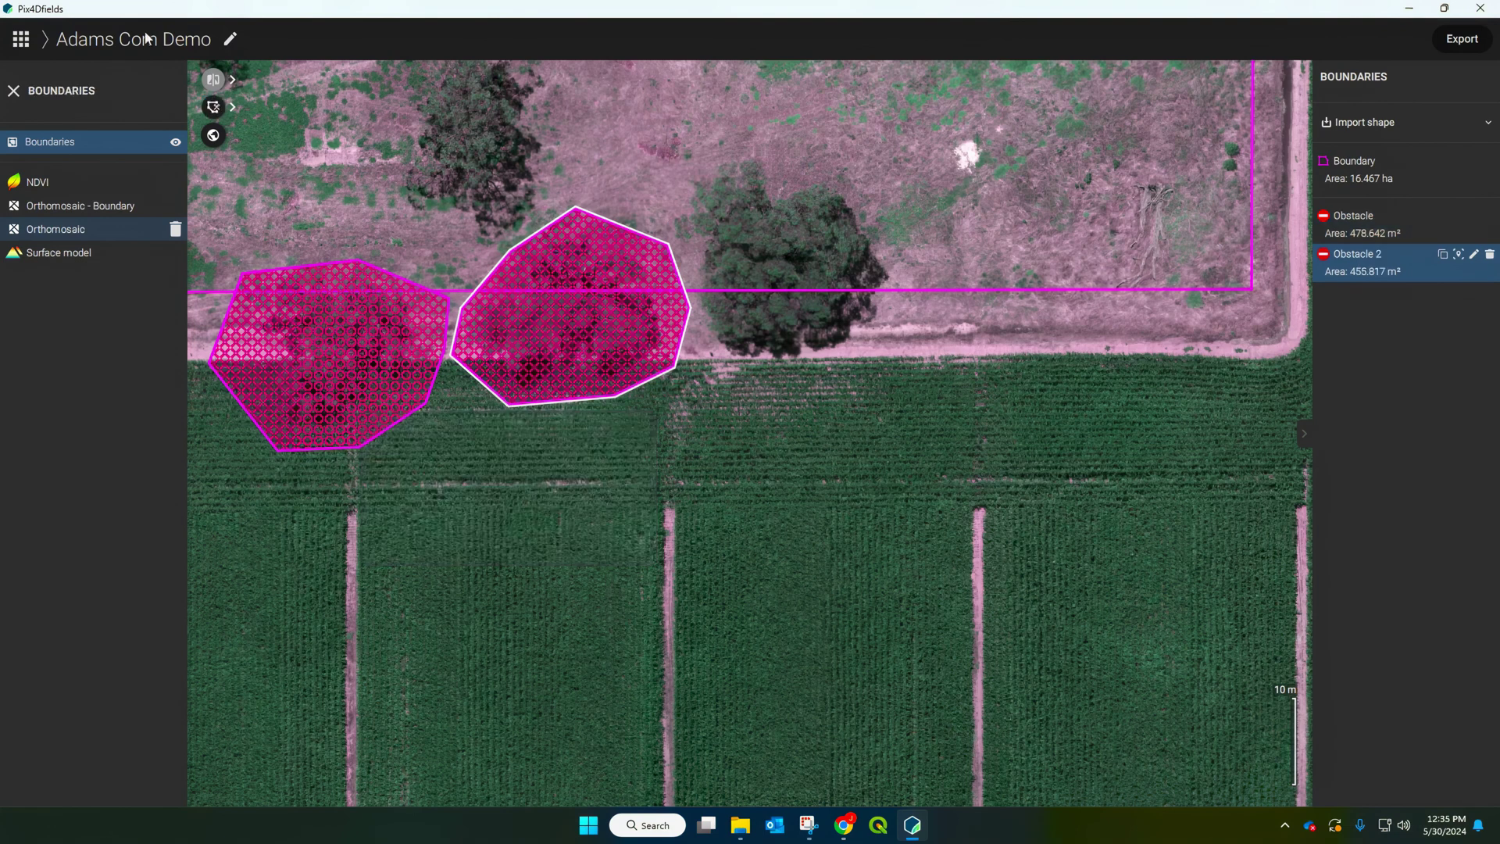
Draw a third obstacle around the next tree clump, adjust one corner, and save it
{"action": "left_click", "coordinate": [213, 107]}
{"action": "left_click", "coordinate": [316, 110]}
{"action": "left_click", "coordinate": [689, 262]}
{"action": "left_click", "coordinate": [670, 187]}
{"action": "left_click", "coordinate": [747, 136]}
{"action": "left_click", "coordinate": [837, 162]}
{"action": "left_click", "coordinate": [901, 205]}
{"action": "left_click", "coordinate": [927, 259]}
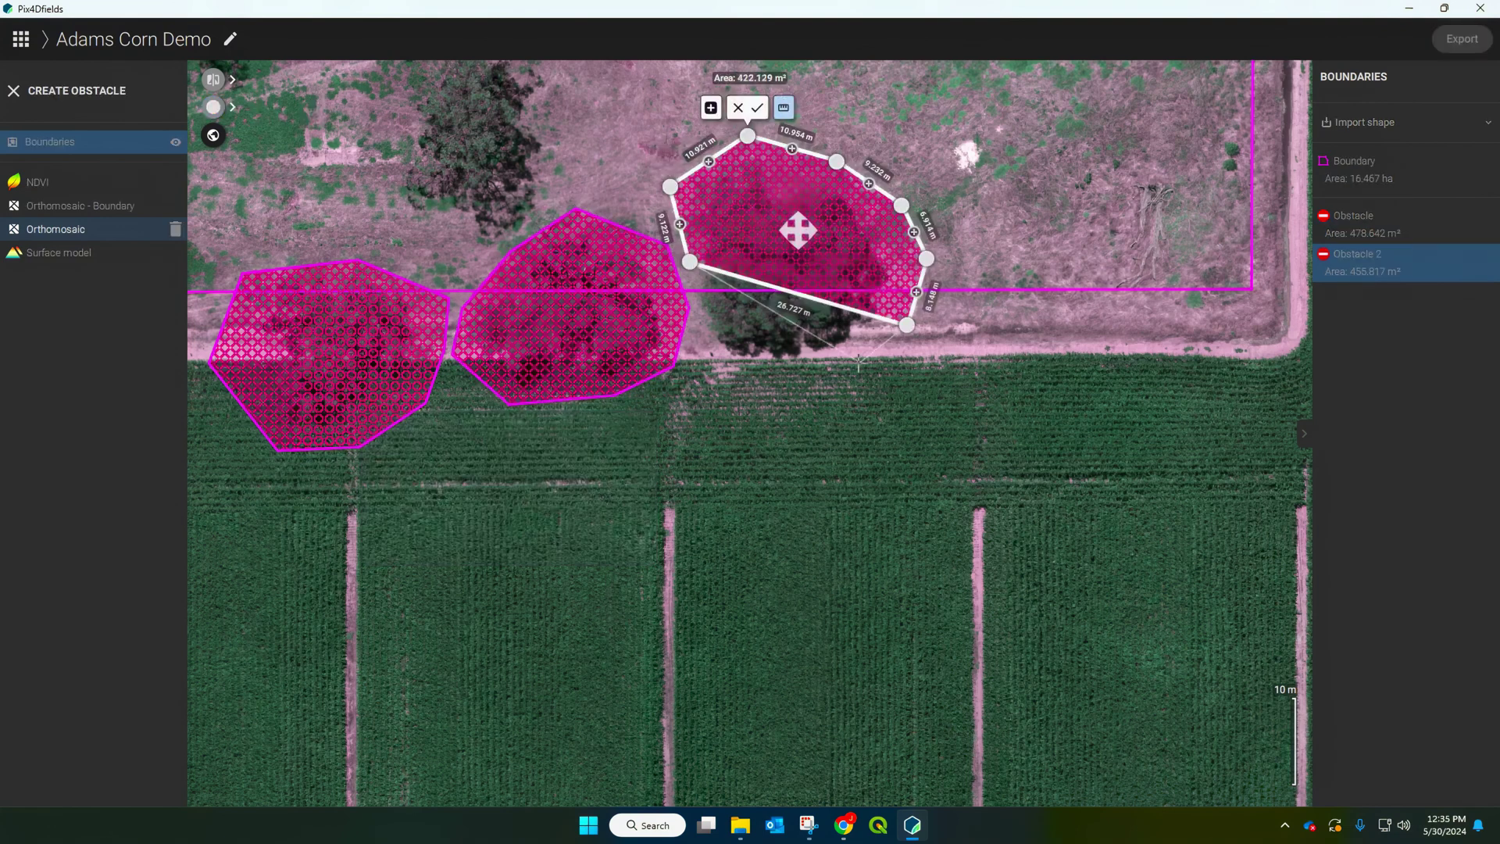
{"action": "left_click", "coordinate": [907, 325]}
{"action": "left_click", "coordinate": [855, 364]}
{"action": "left_click", "coordinate": [754, 375]}
{"action": "left_click", "coordinate": [698, 312]}
{"action": "mouse_move", "coordinate": [747, 136]}
{"action": "left_mouse_down"}
{"action": "mouse_move", "coordinate": [739, 221]}
{"action": "mouse_move", "coordinate": [772, 133]}
{"action": "left_mouse_up"}
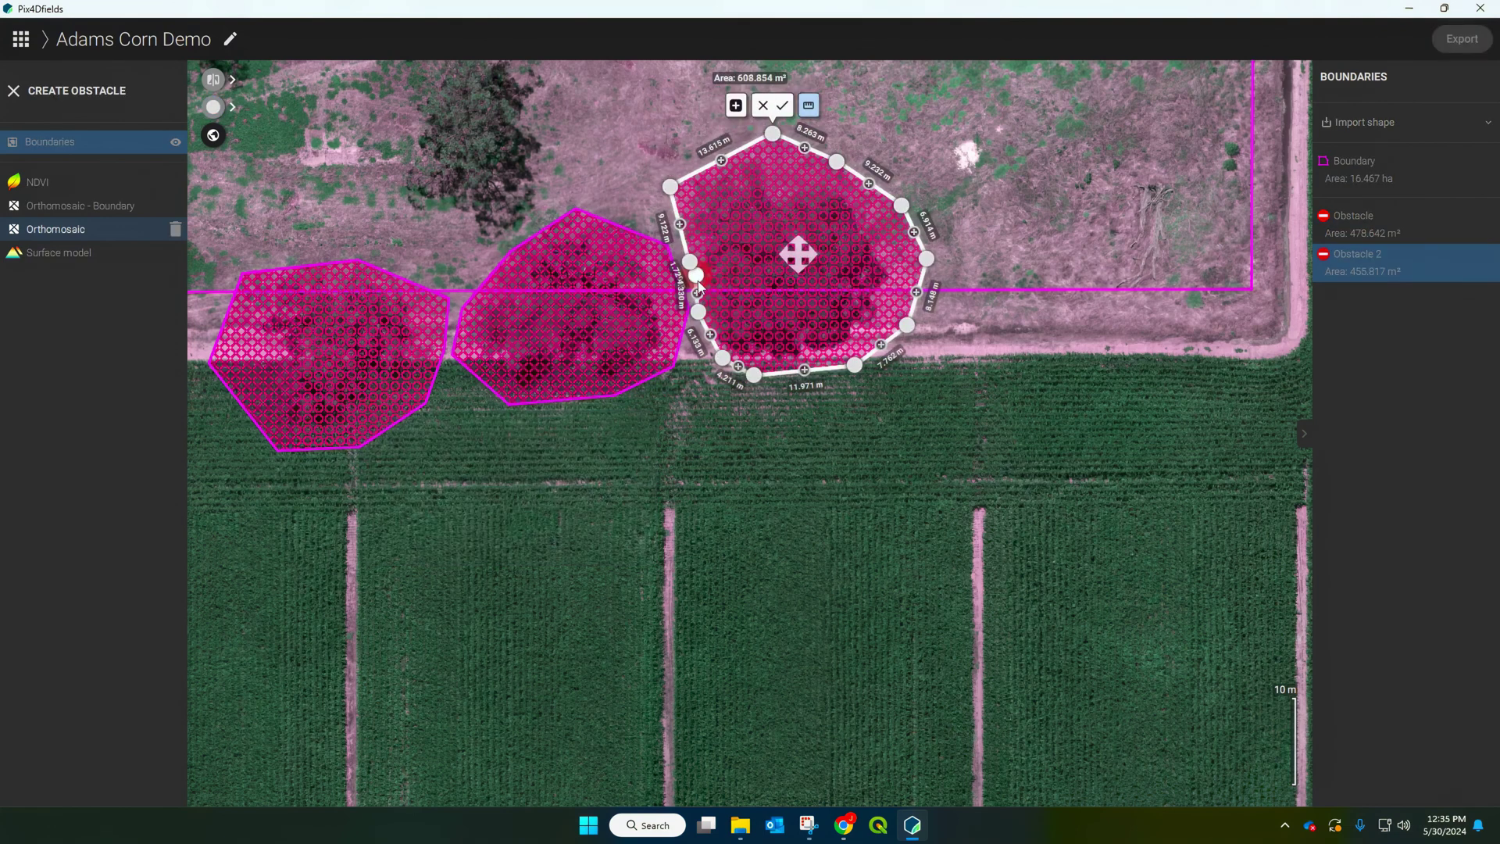
{"action": "key", "text": "Return"}
{"action": "left_click", "coordinate": [851, 490]}
{"action": "scroll", "coordinate": [854, 447], "scroll_direction": "down", "scroll_amount": 3}
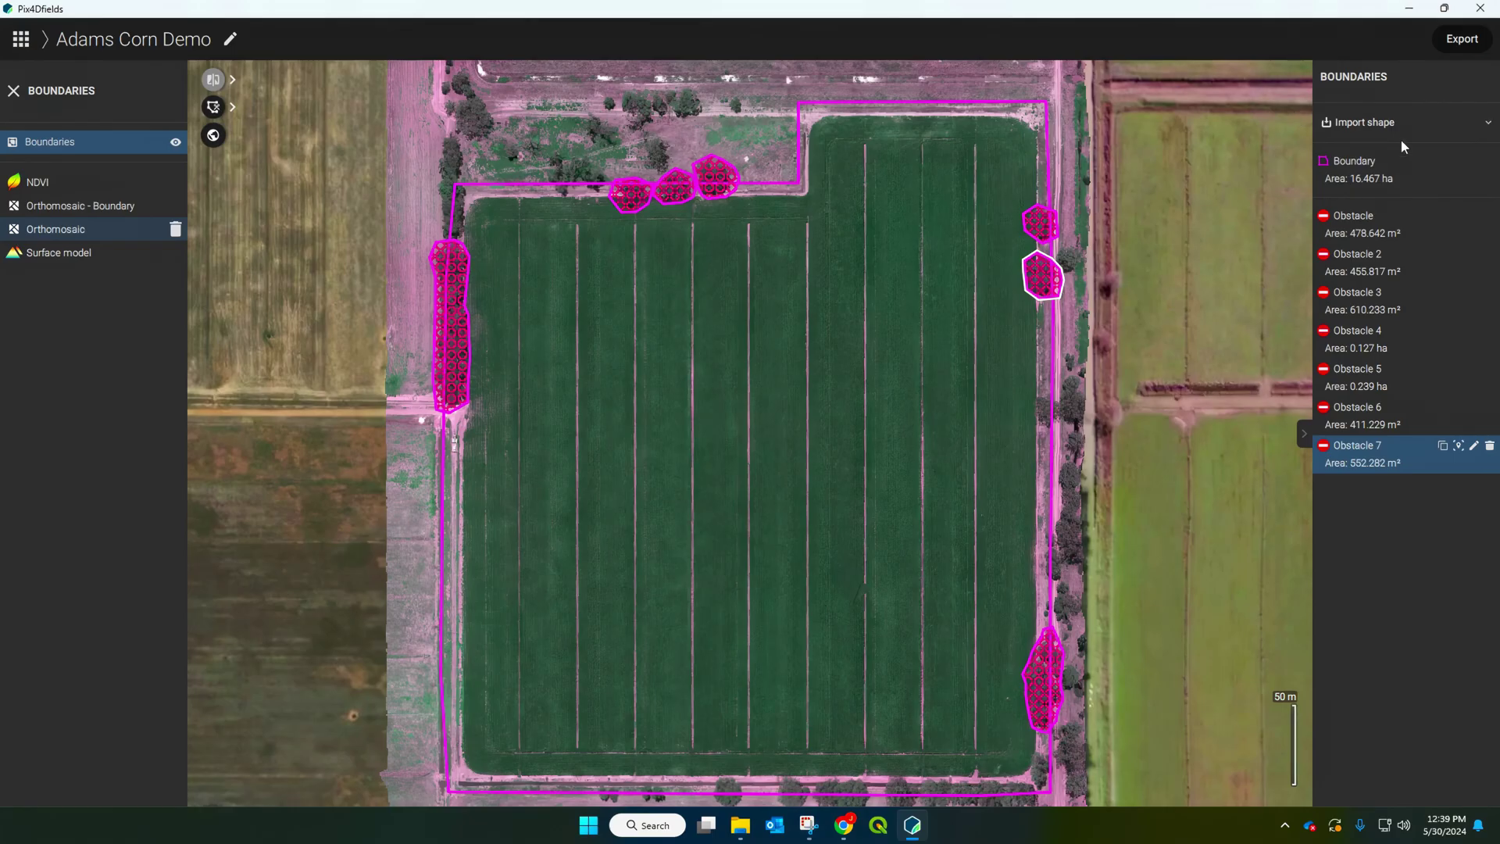
{"action": "mouse_move", "coordinate": [1350, 168]}
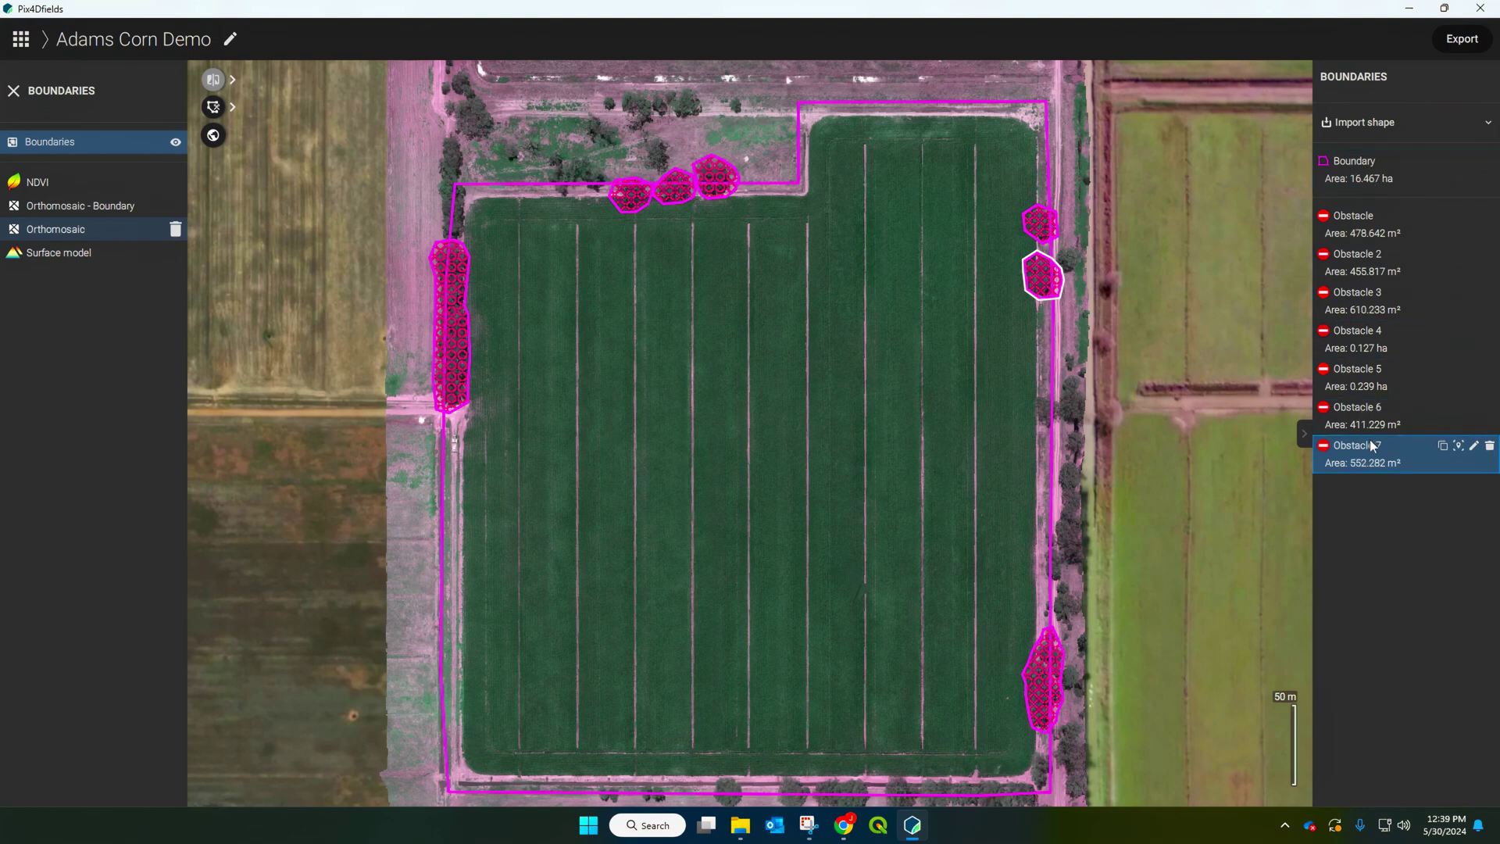
Check the Import shape options, then close the boundaries panel to return to the layers list
{"action": "left_click", "coordinate": [1432, 128]}
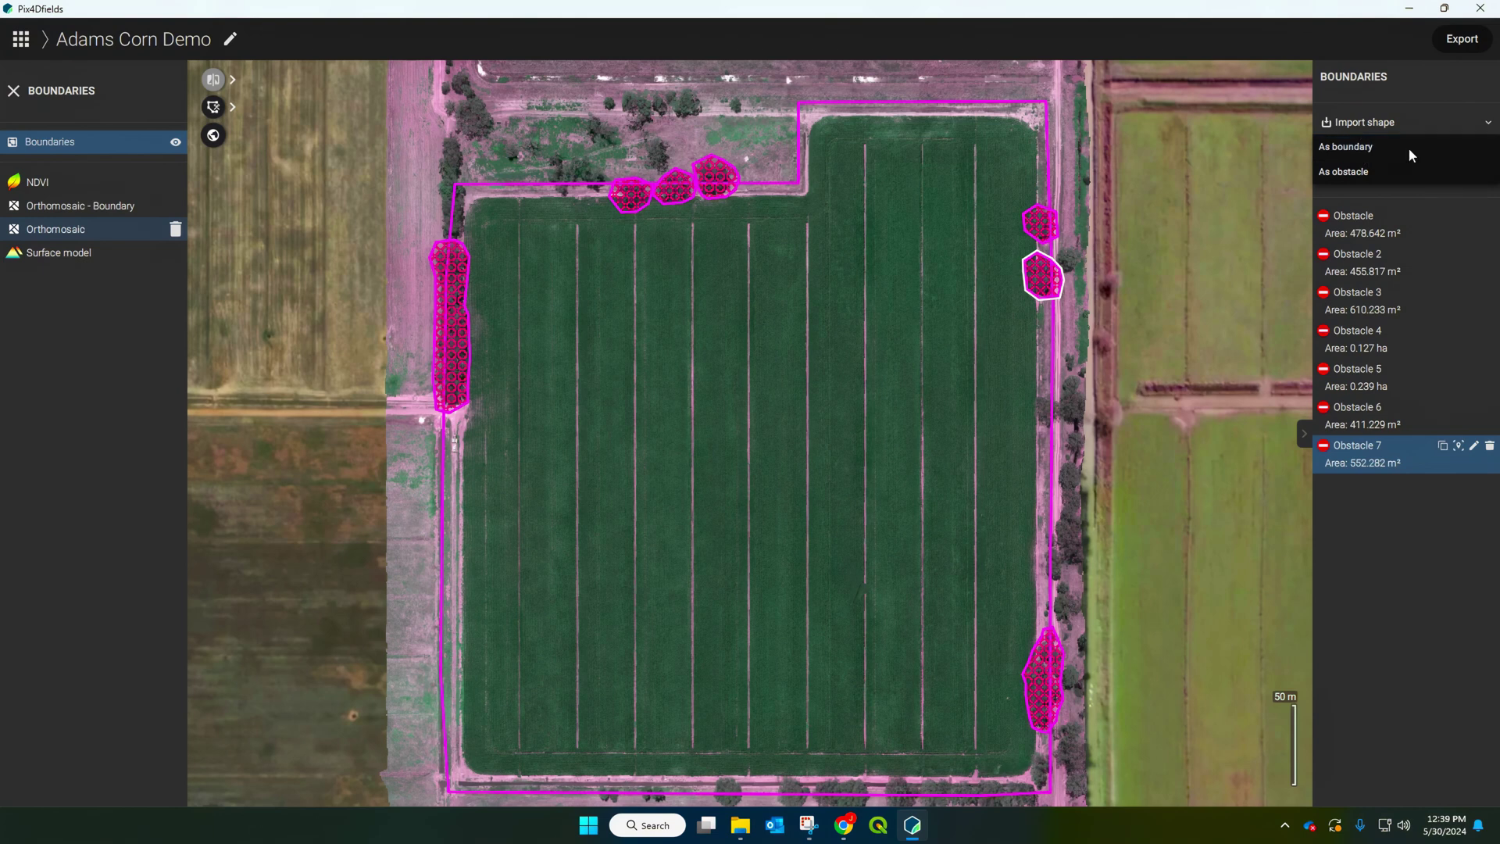
{"action": "left_click", "coordinate": [13, 91]}
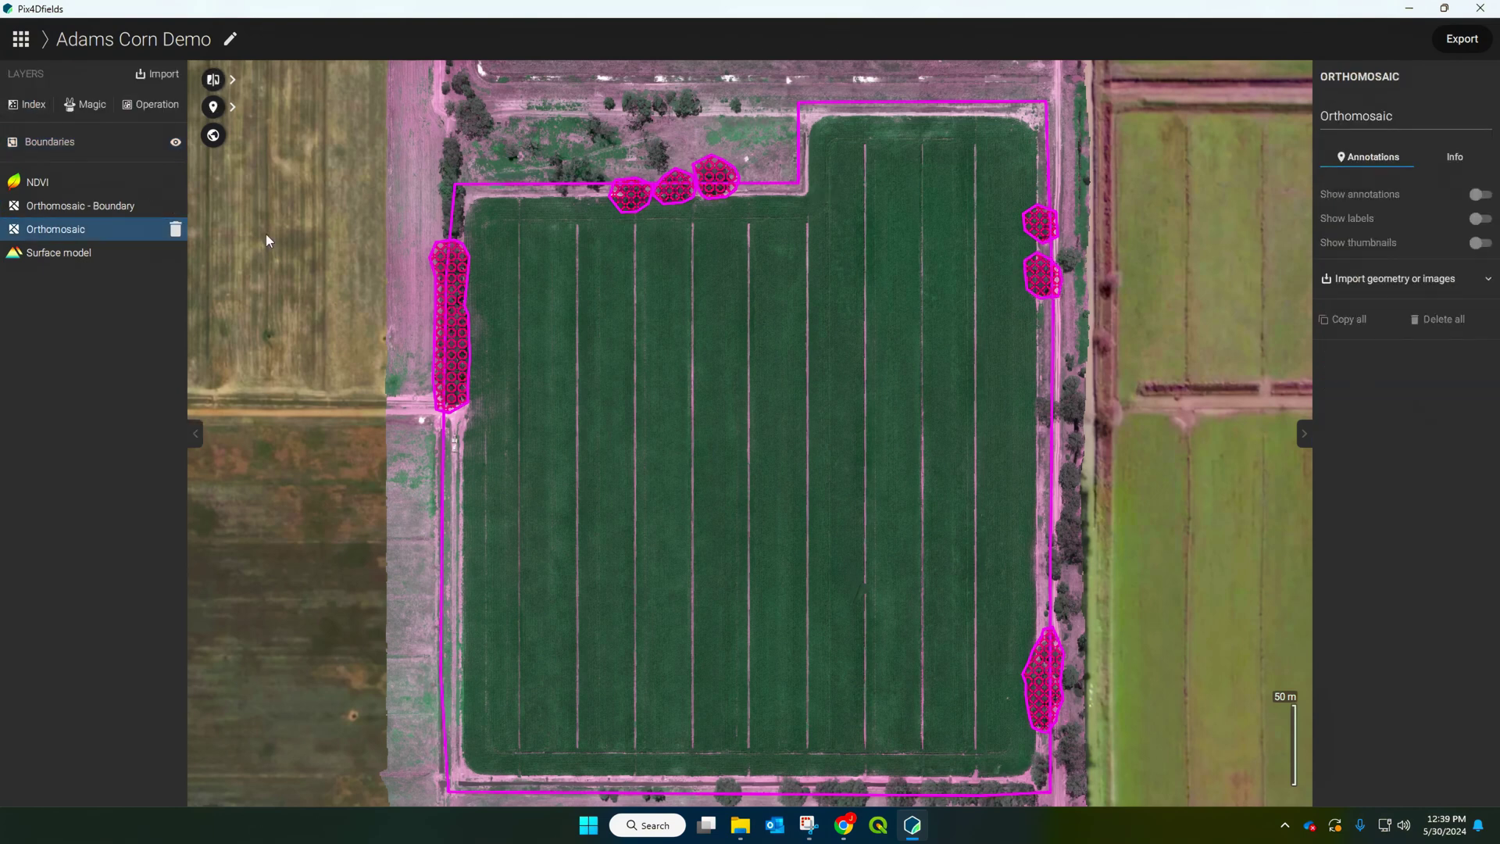
Export a PDF report that includes the NDVI and Orthomosaic - Boundary layers
{"action": "left_click", "coordinate": [1446, 43]}
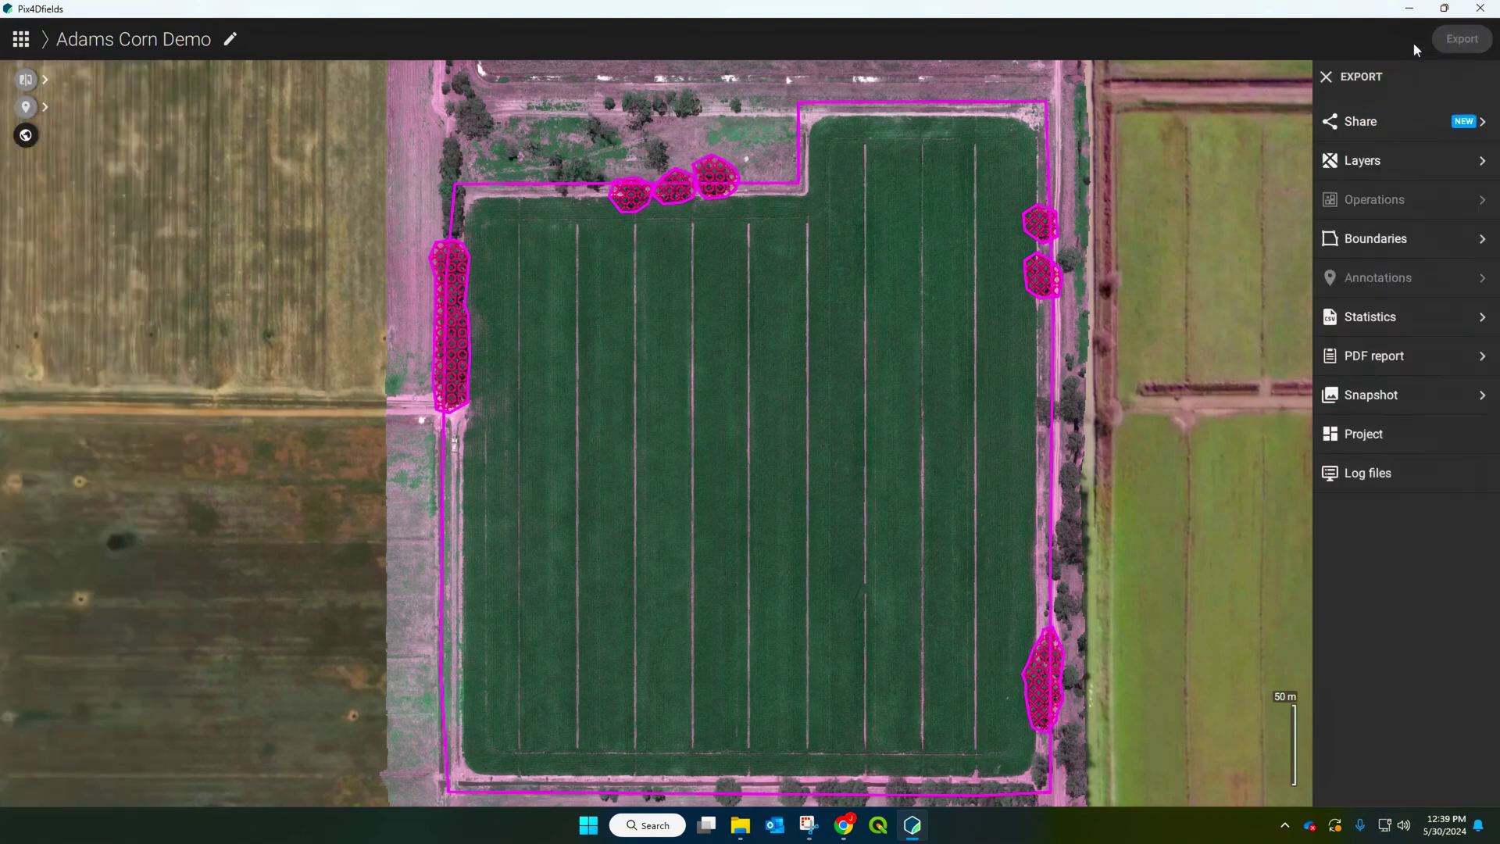
{"action": "left_click", "coordinate": [1421, 357]}
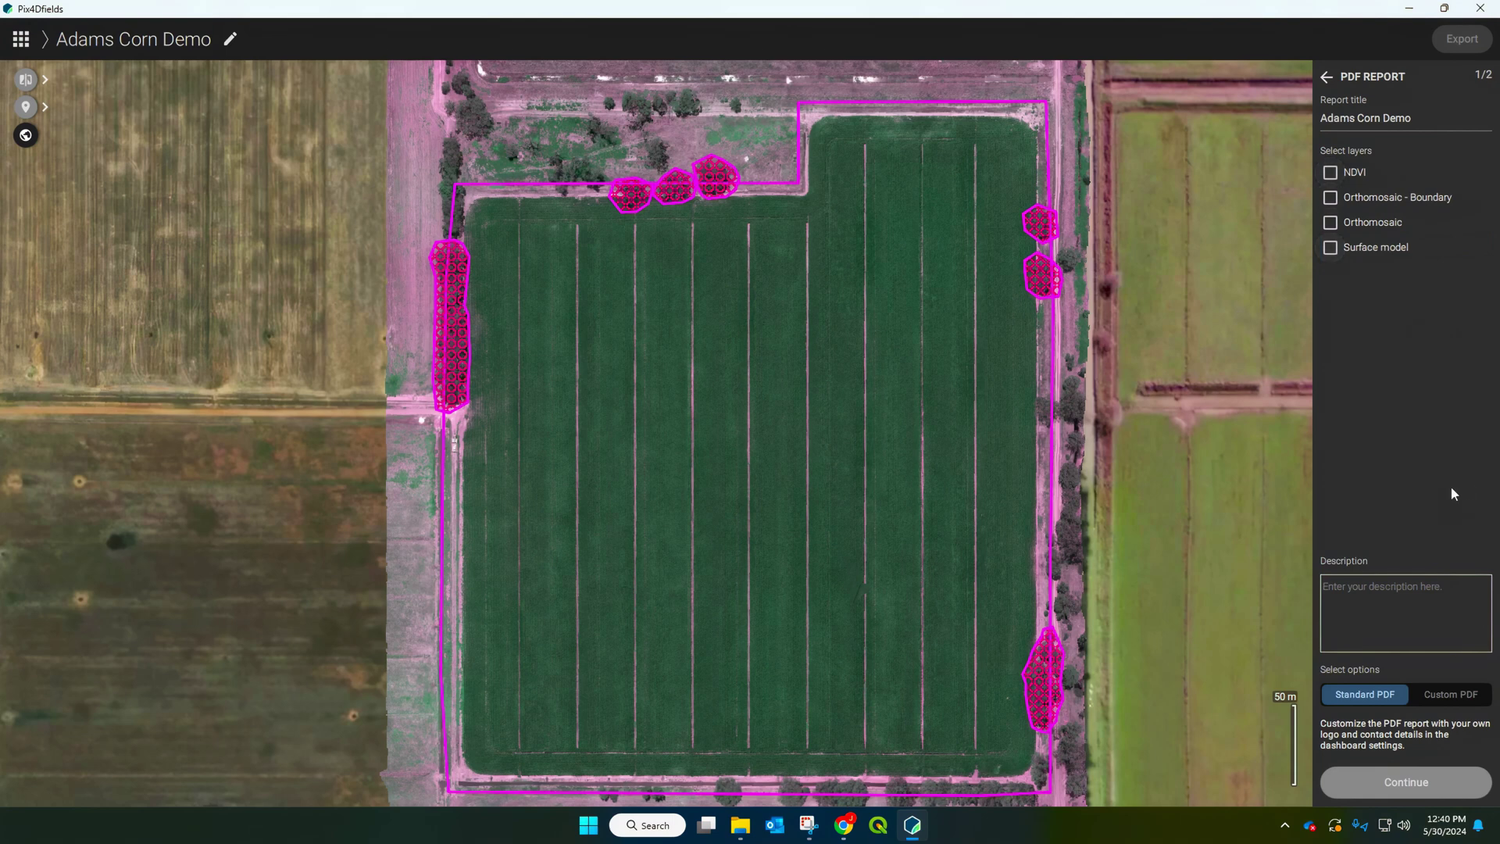
{"action": "left_click", "coordinate": [1330, 174]}
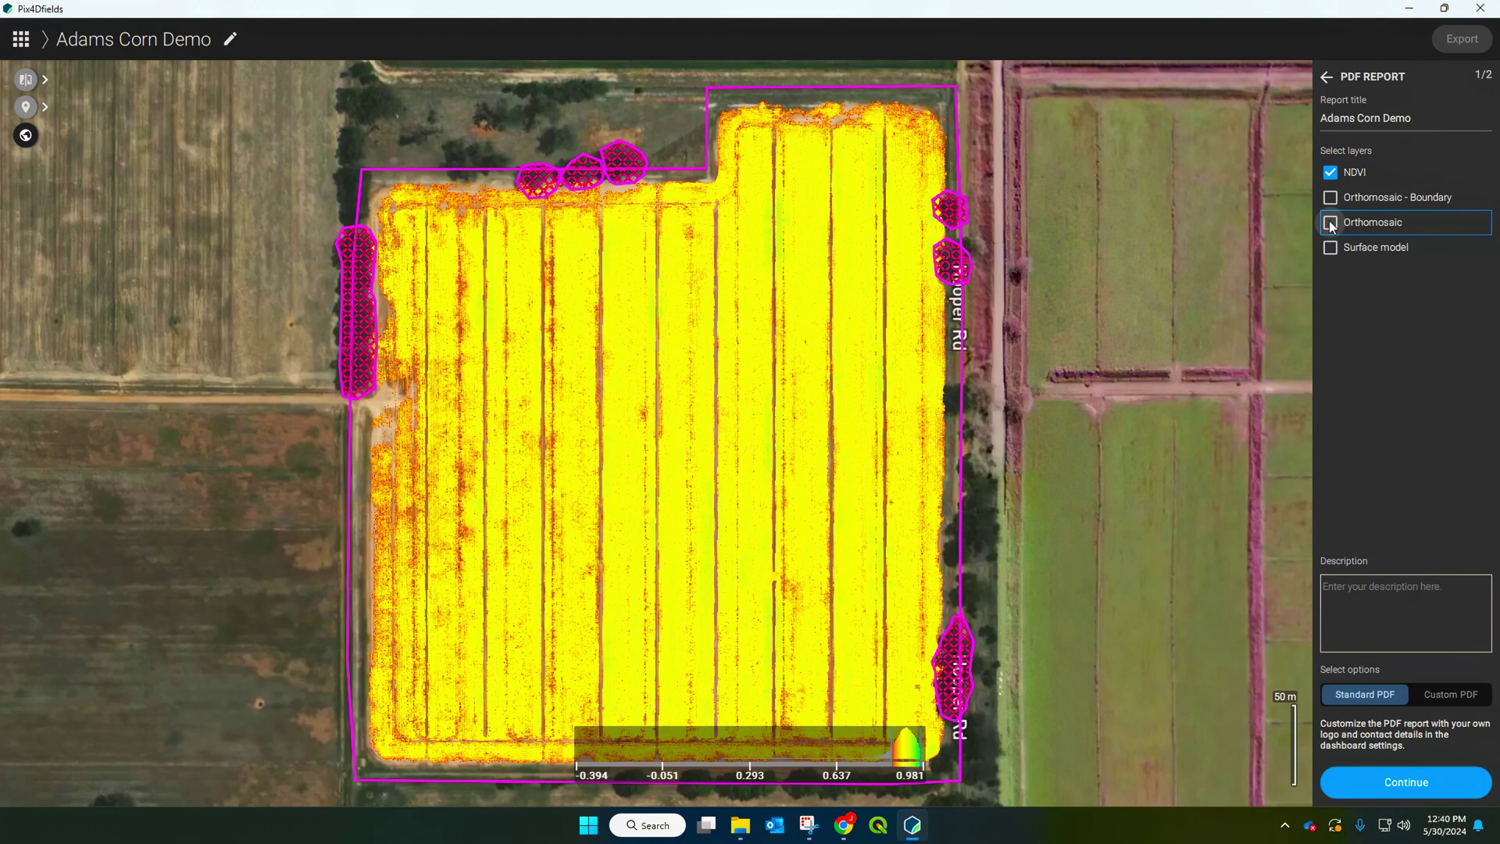
{"action": "left_click", "coordinate": [1330, 197]}
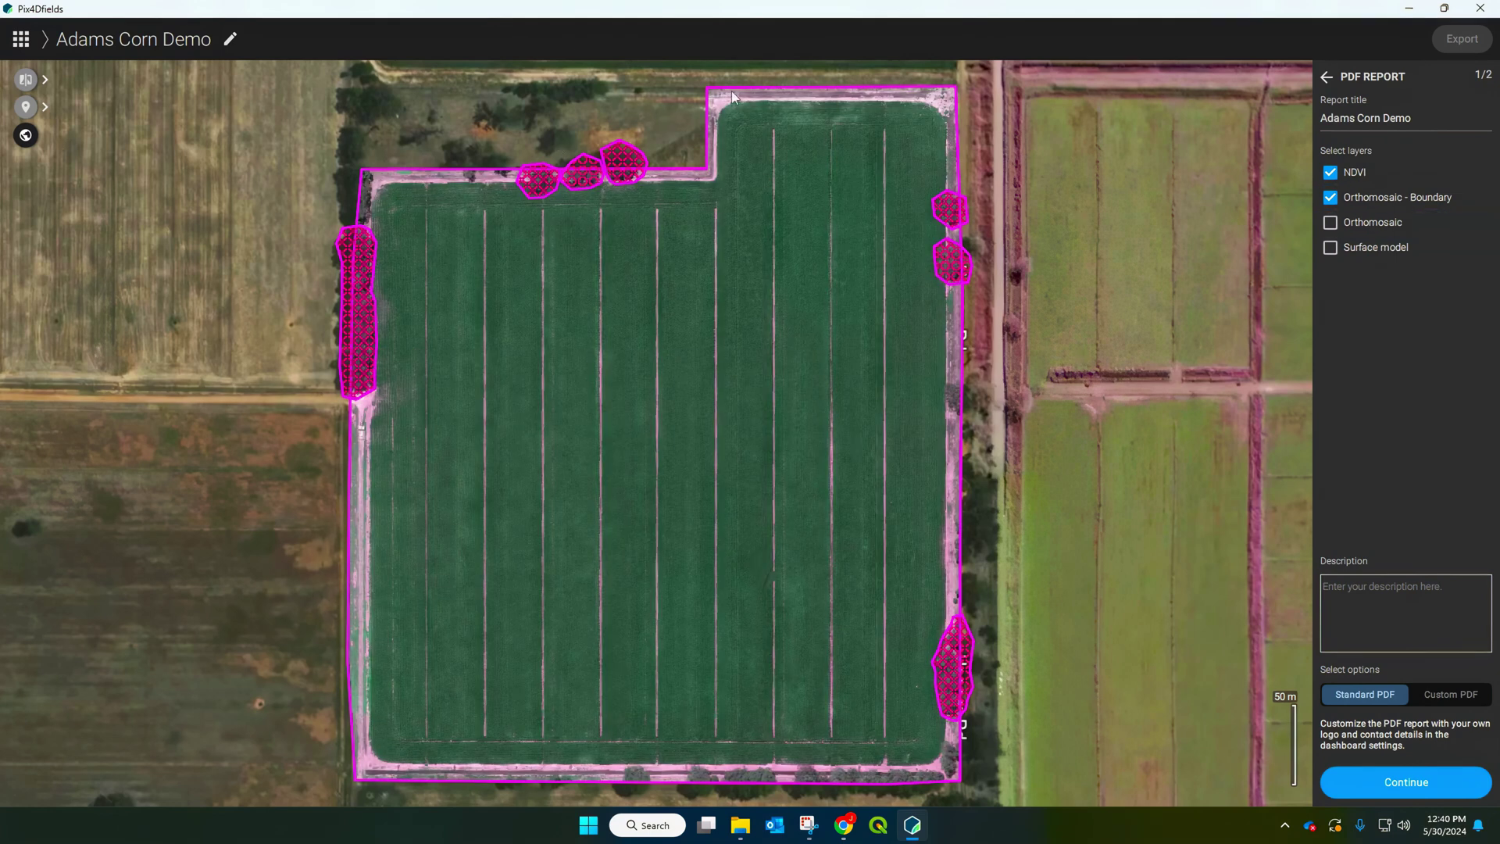
{"action": "left_click", "coordinate": [1395, 781]}
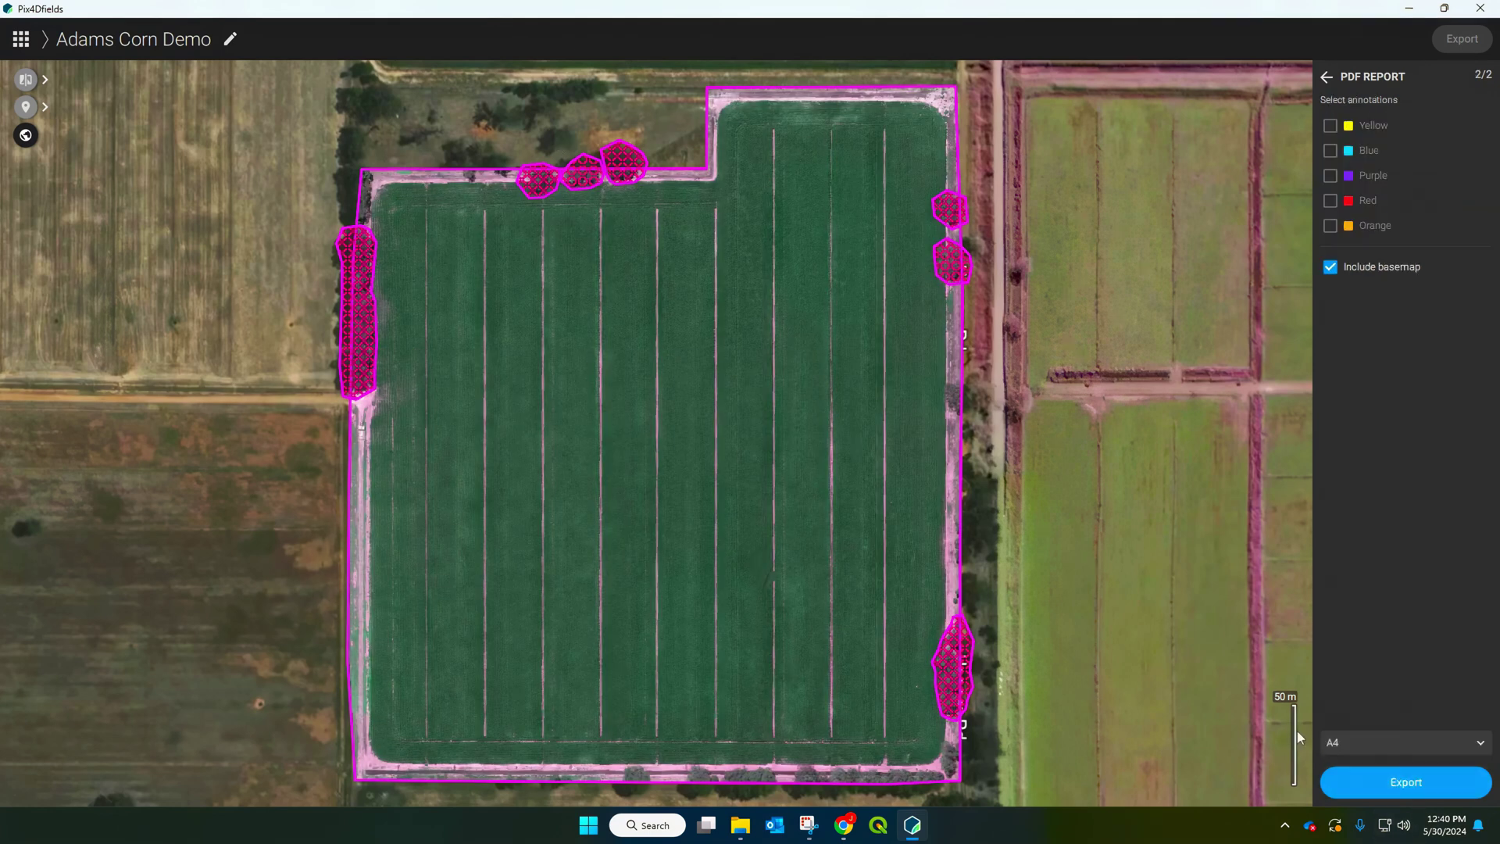
{"action": "left_click", "coordinate": [1398, 781]}
Save the report as Corn in Documents and open Corn.pdf
{"action": "type", "text": "C"}
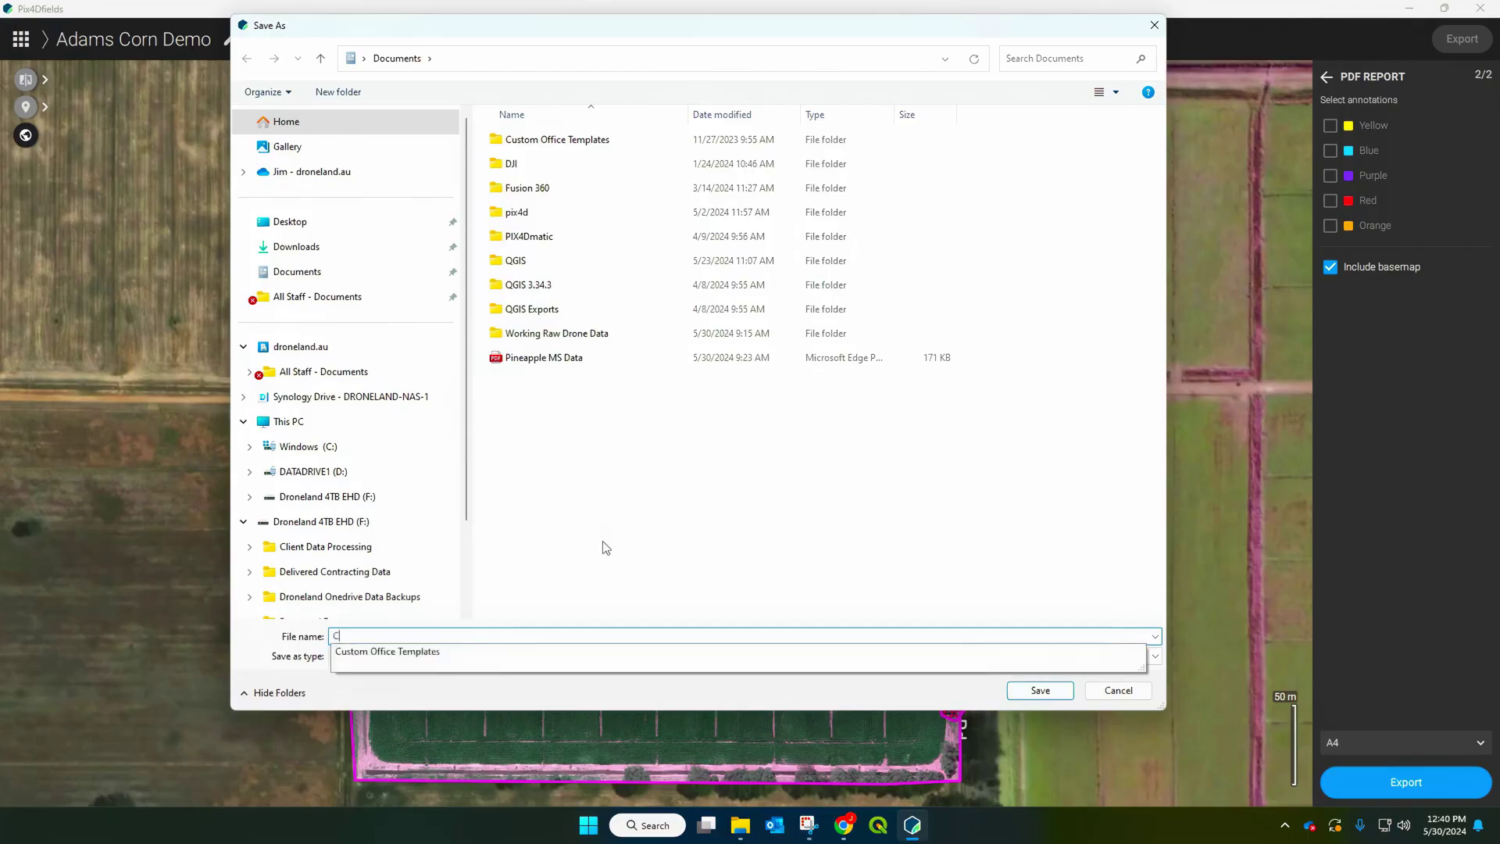
{"action": "key", "text": "Return"}
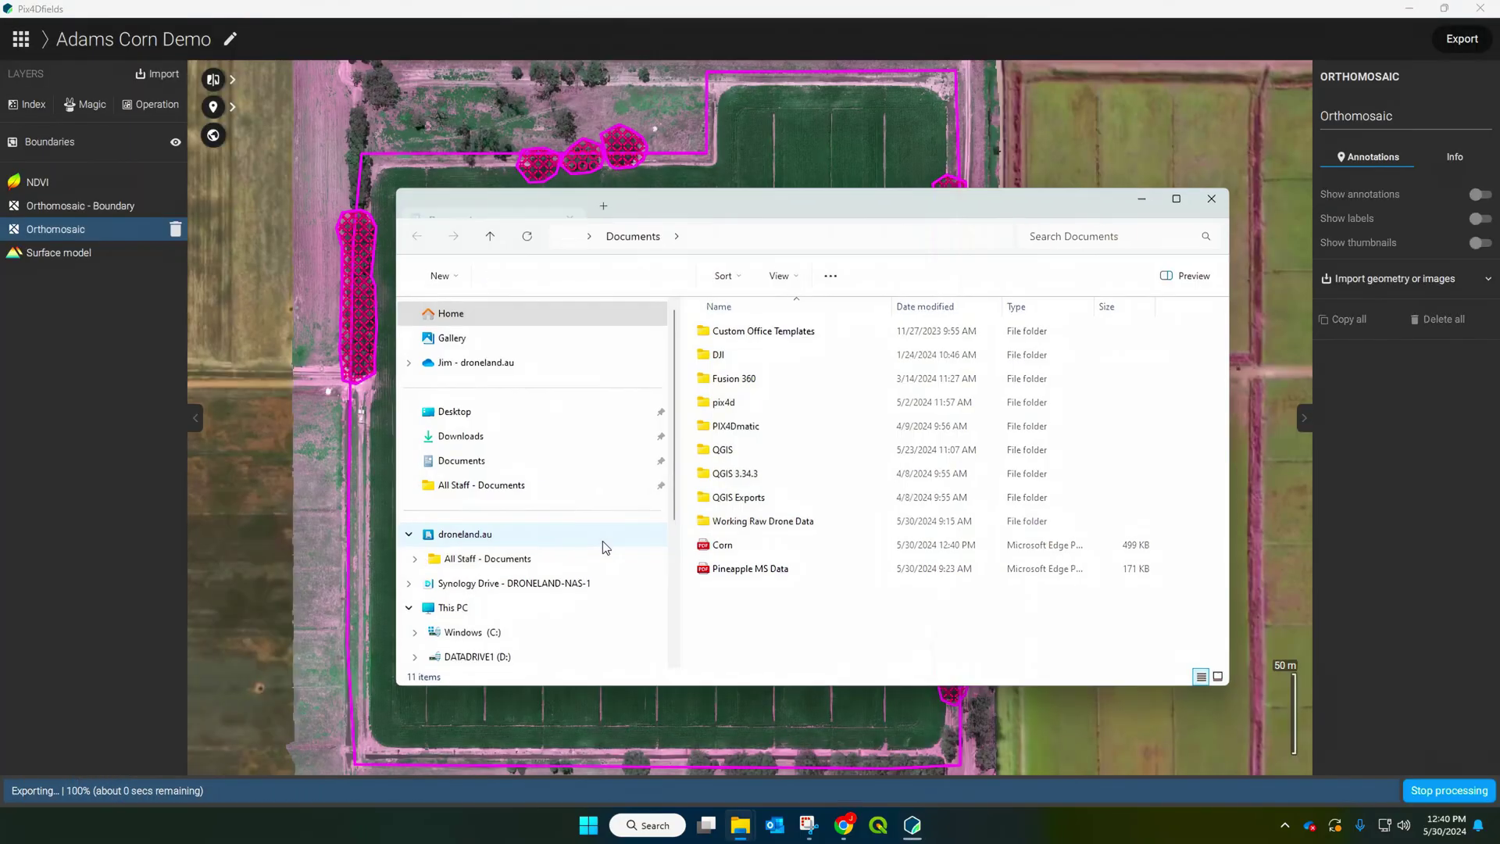
{"action": "double_click", "coordinate": [742, 547]}
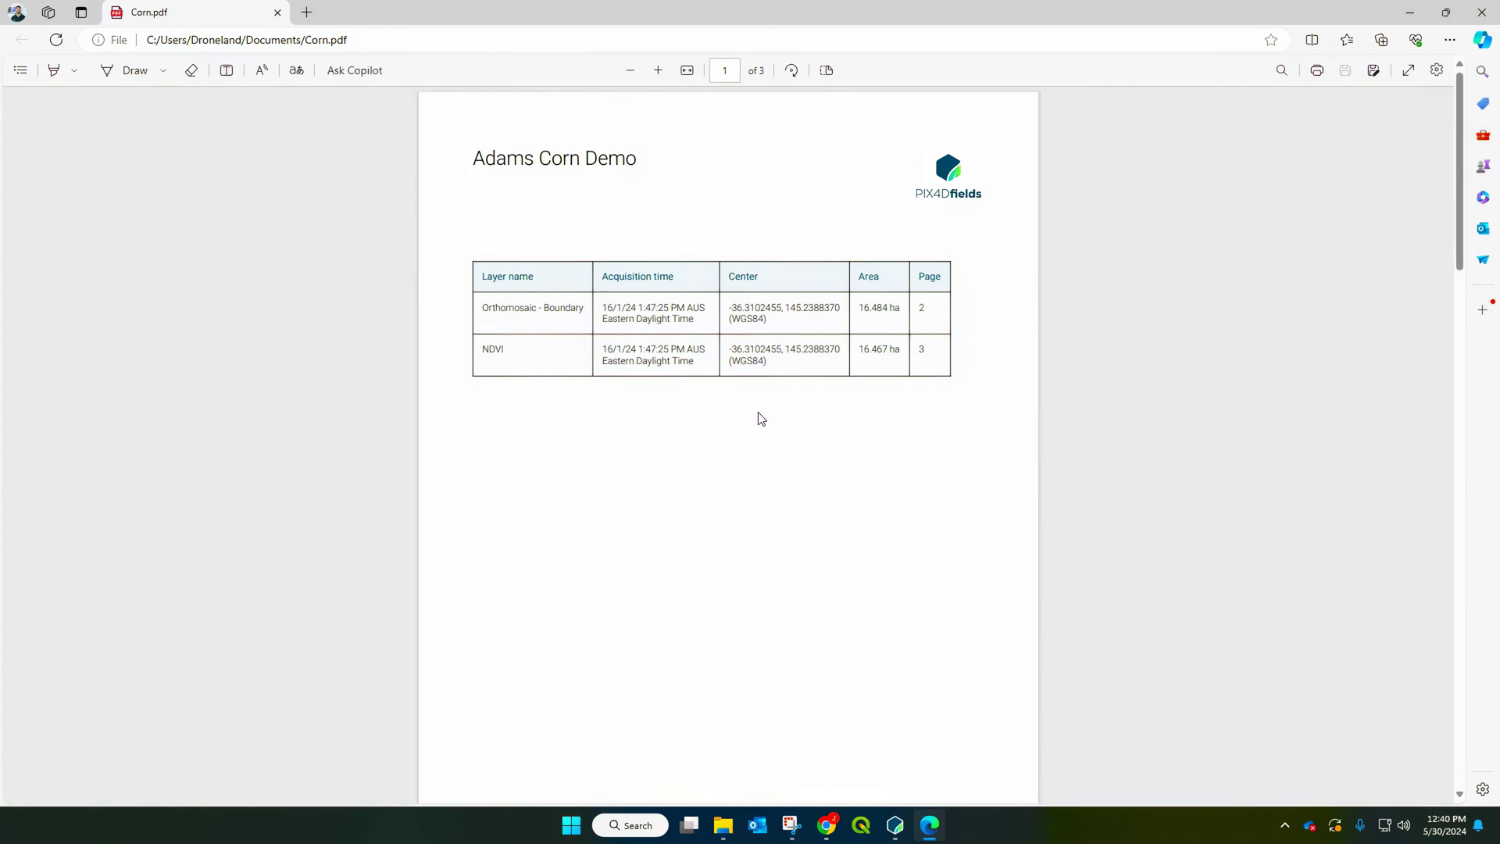
Review the report's Orthomosaic - Boundary and NDVI pages, then close the Edge viewer
{"action": "left_click", "coordinate": [923, 308]}
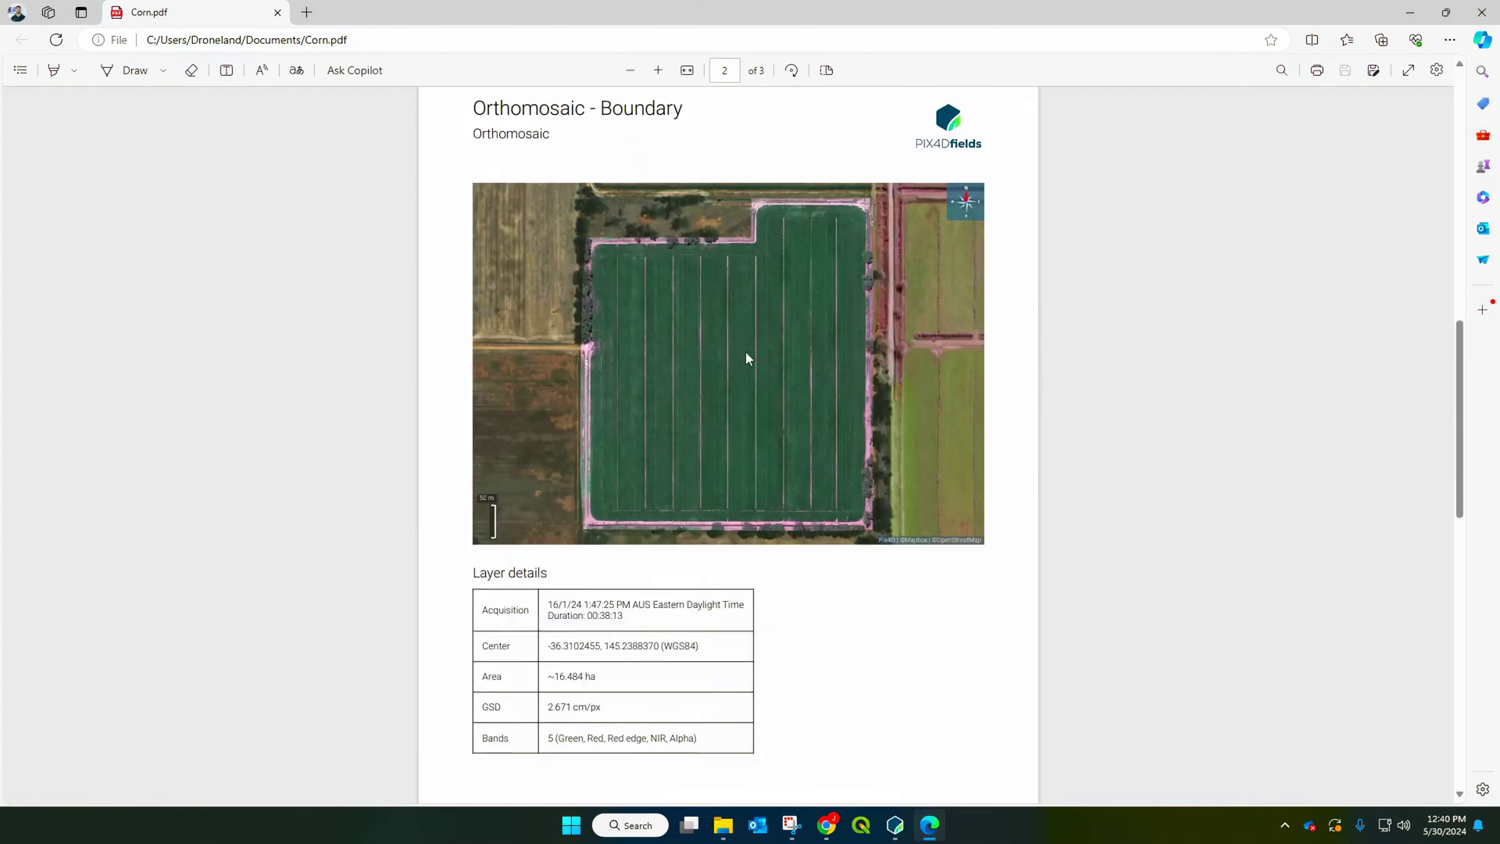
{"action": "scroll", "coordinate": [589, 347], "scroll_direction": "down", "scroll_amount": 10}
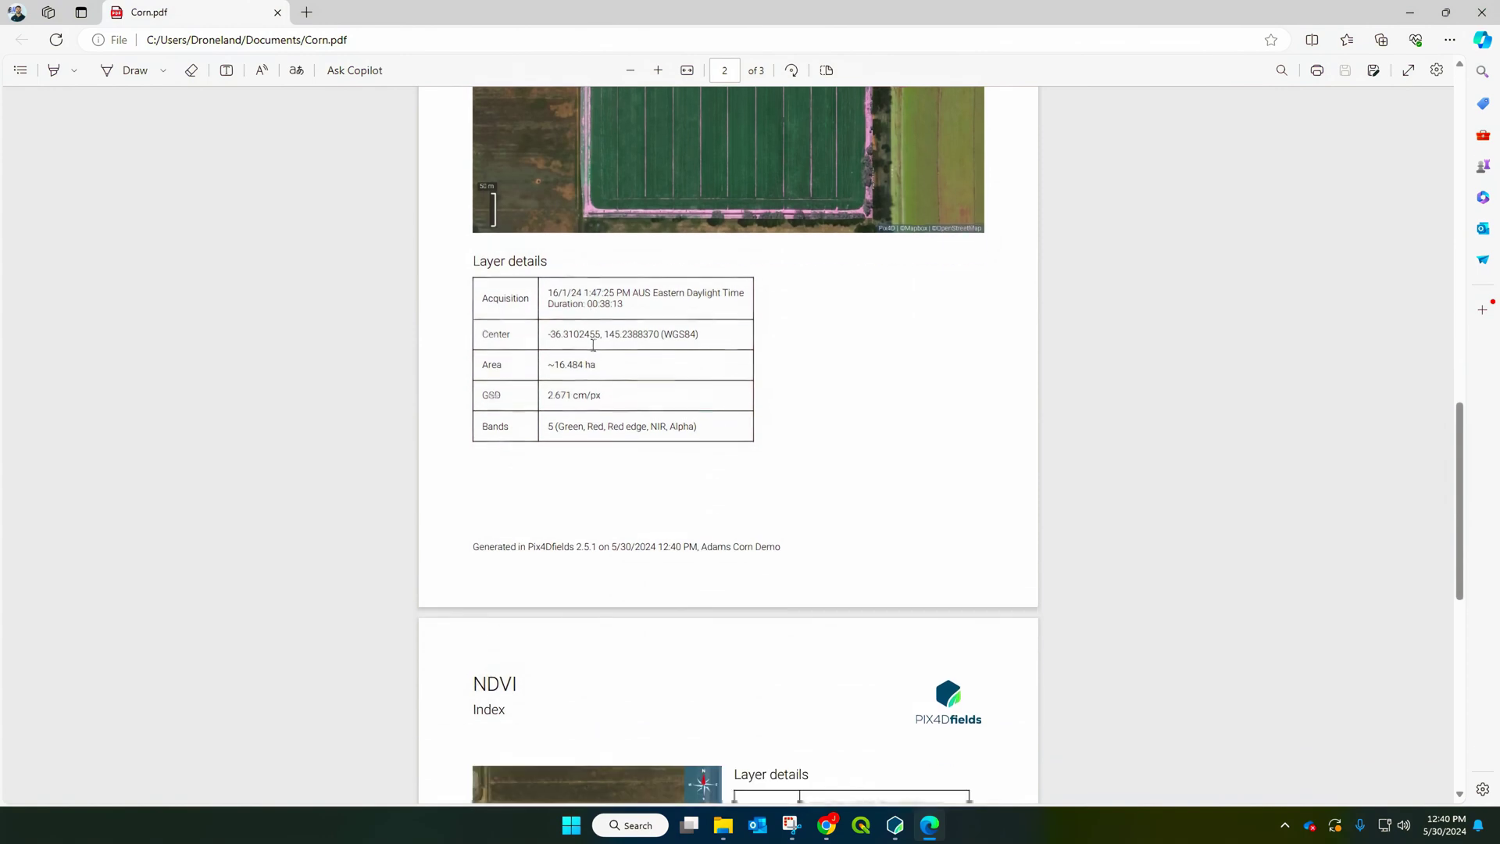
{"action": "scroll", "coordinate": [595, 353], "scroll_direction": "down", "scroll_amount": 3}
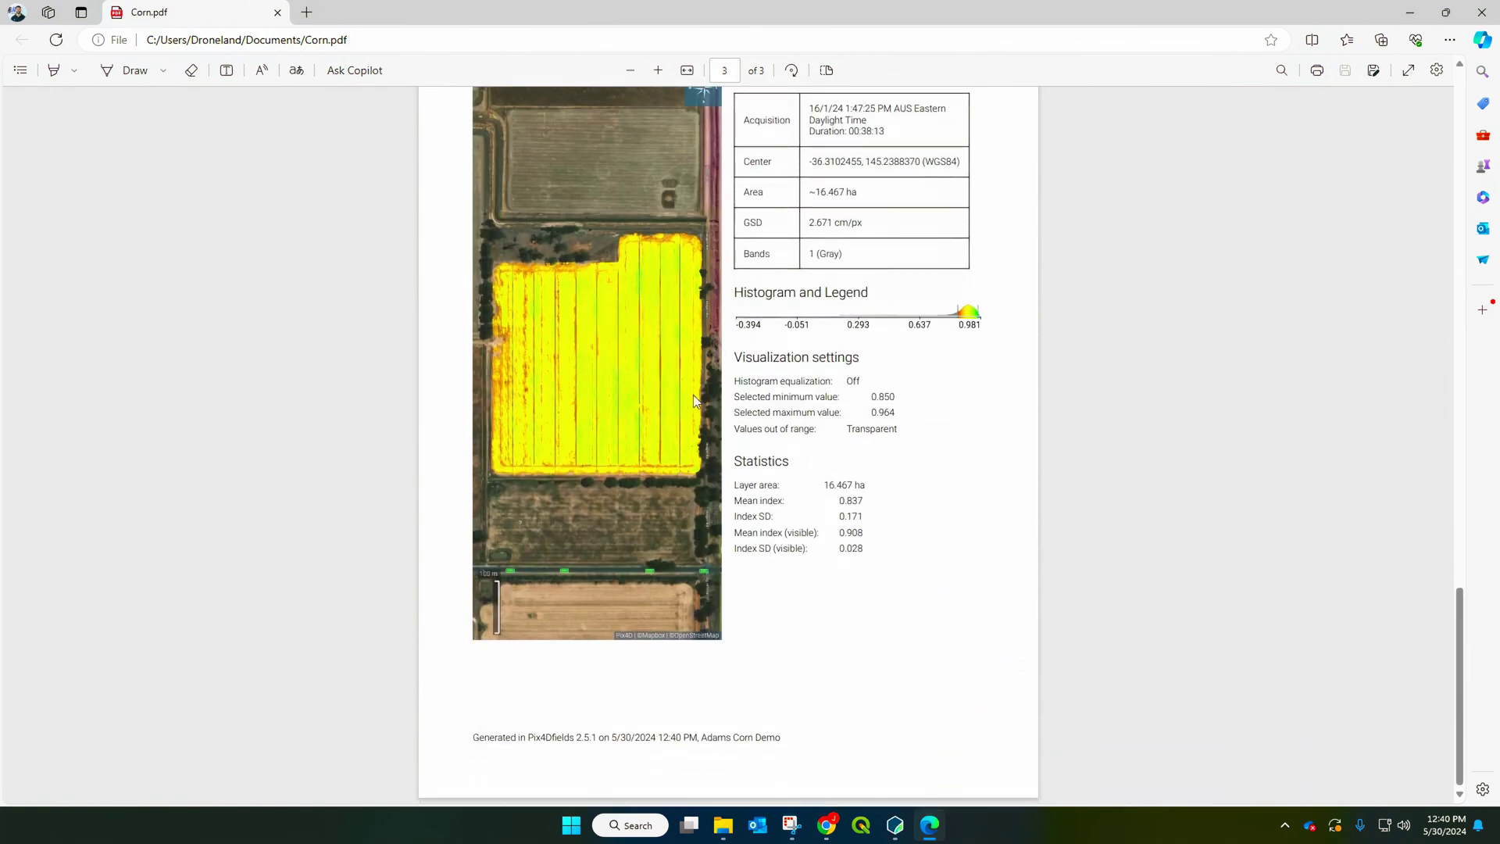
{"action": "scroll", "coordinate": [963, 329], "scroll_direction": "up", "scroll_amount": 4}
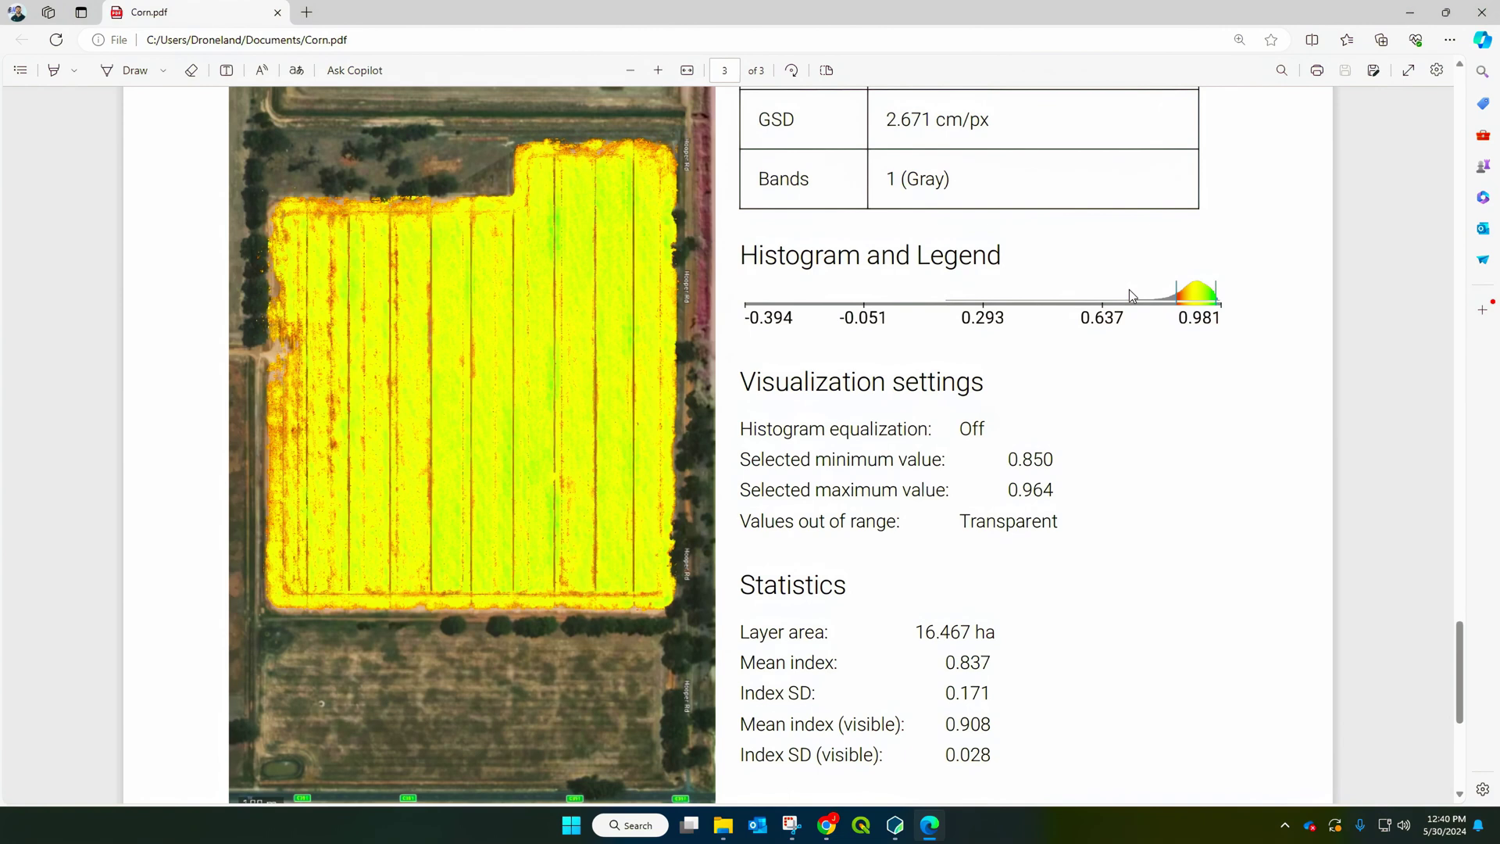
{"action": "key", "text": "ctrl+backslash"}
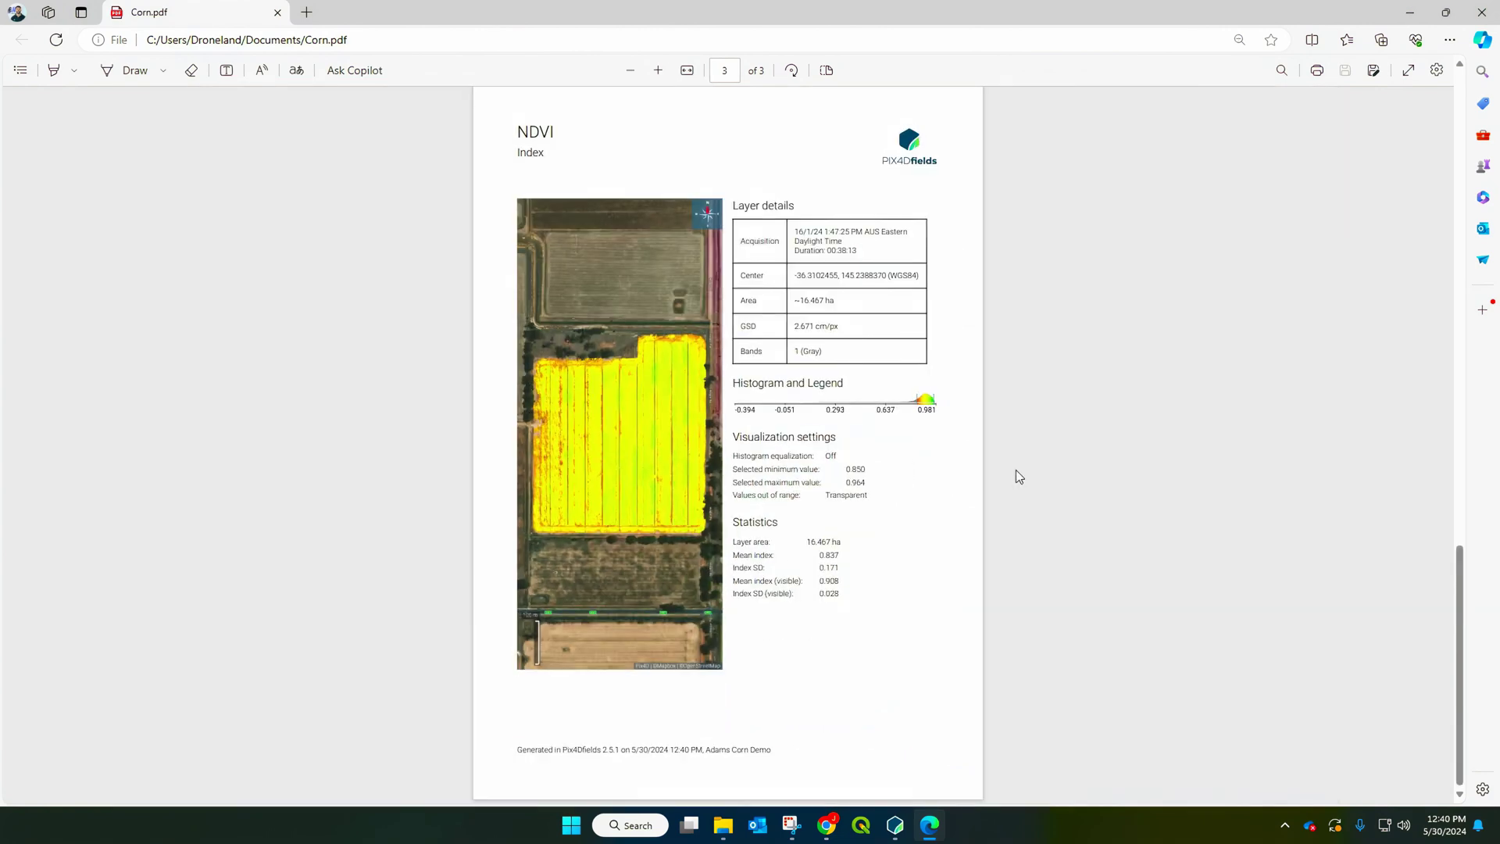
{"action": "left_click", "coordinate": [1482, 12]}
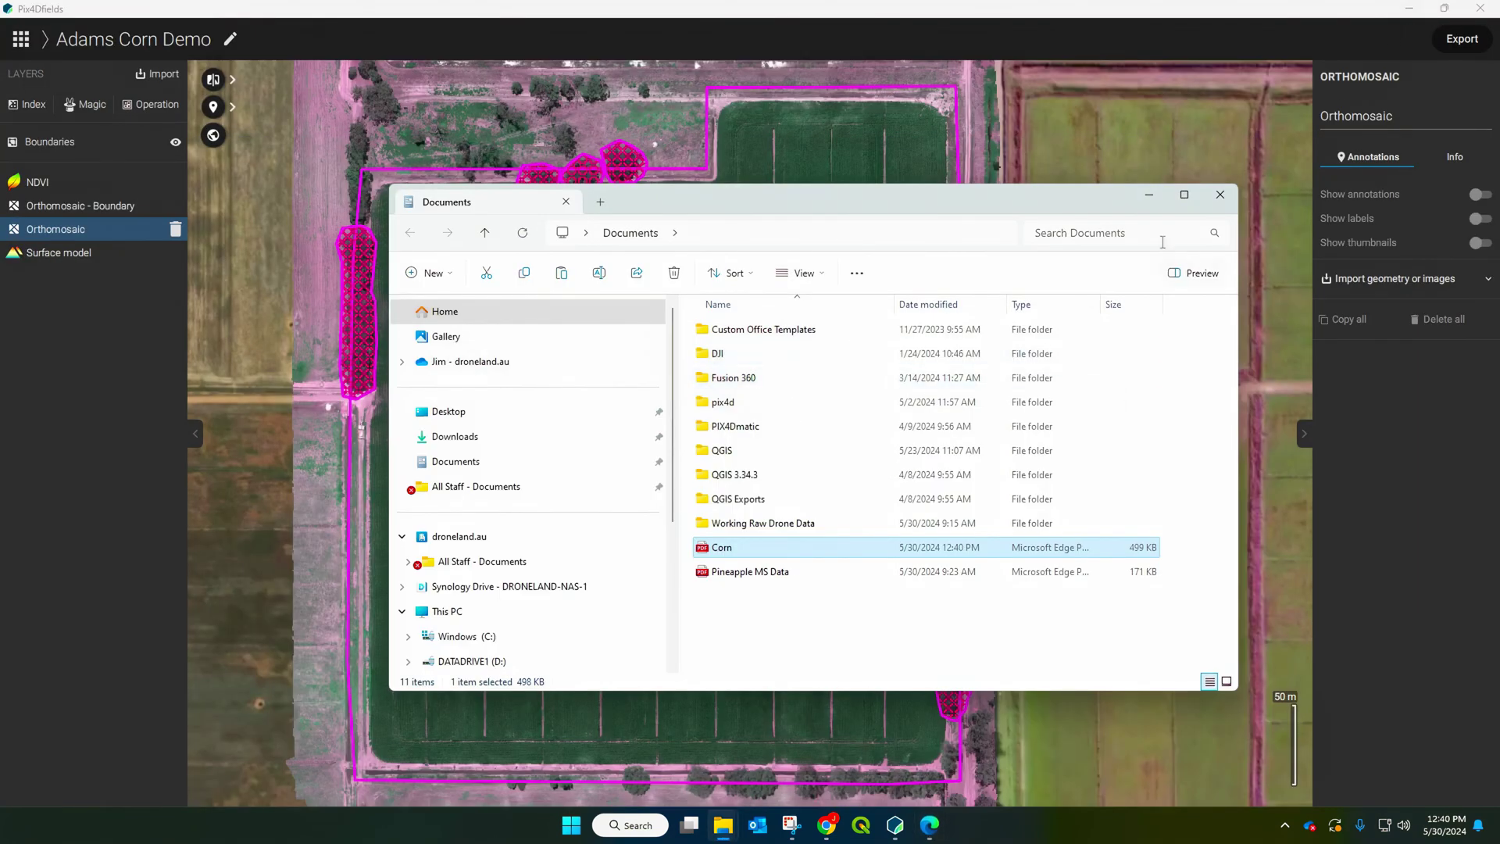
Move File Explorer out of the way, pick NDVI under Export > Layers, and continue to its settings
{"action": "left_click", "coordinate": [1148, 197]}
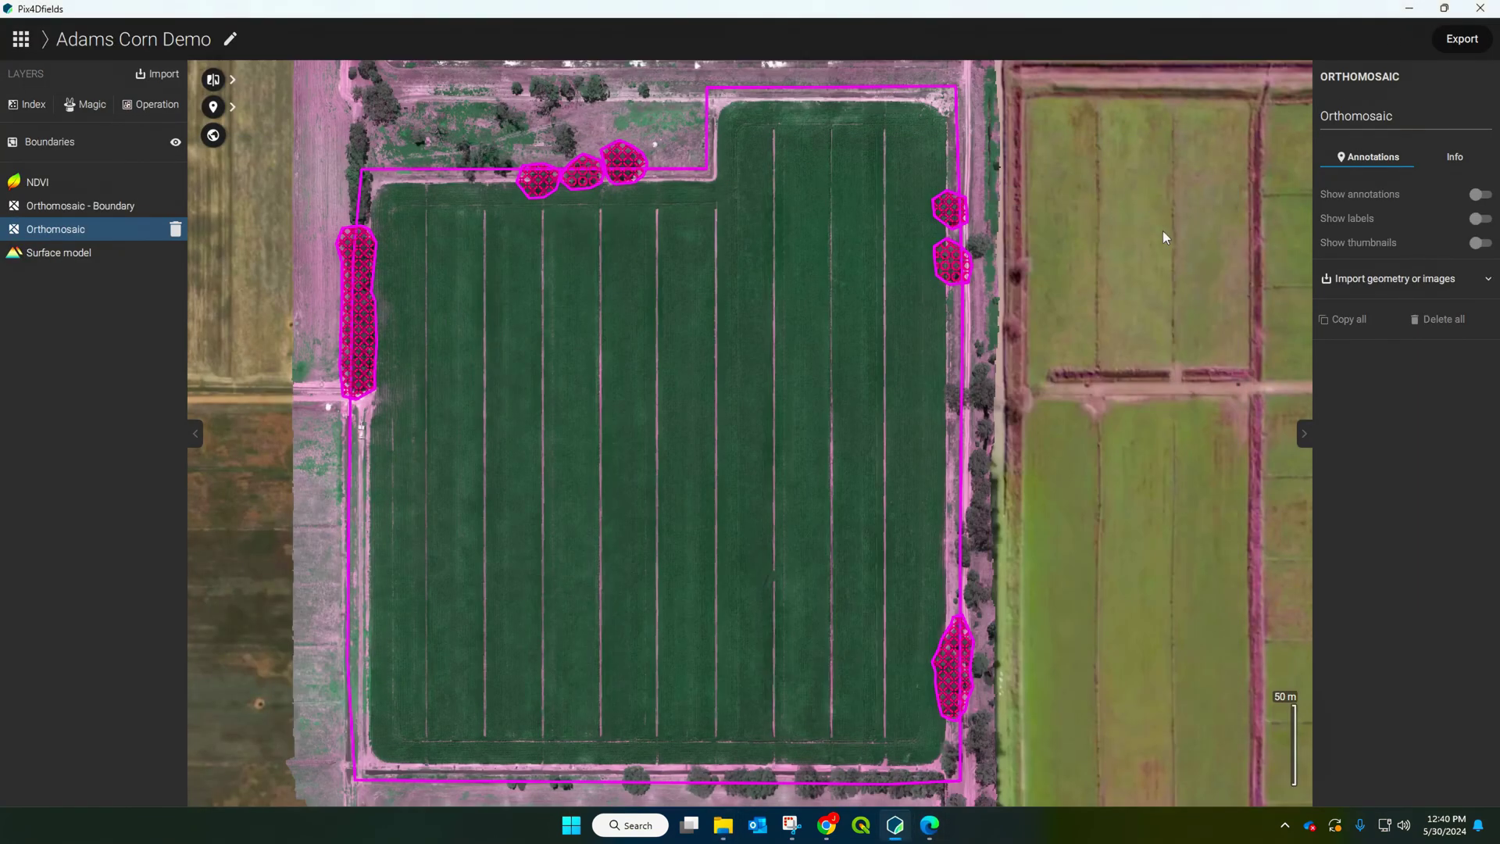
{"action": "left_click", "coordinate": [1460, 39]}
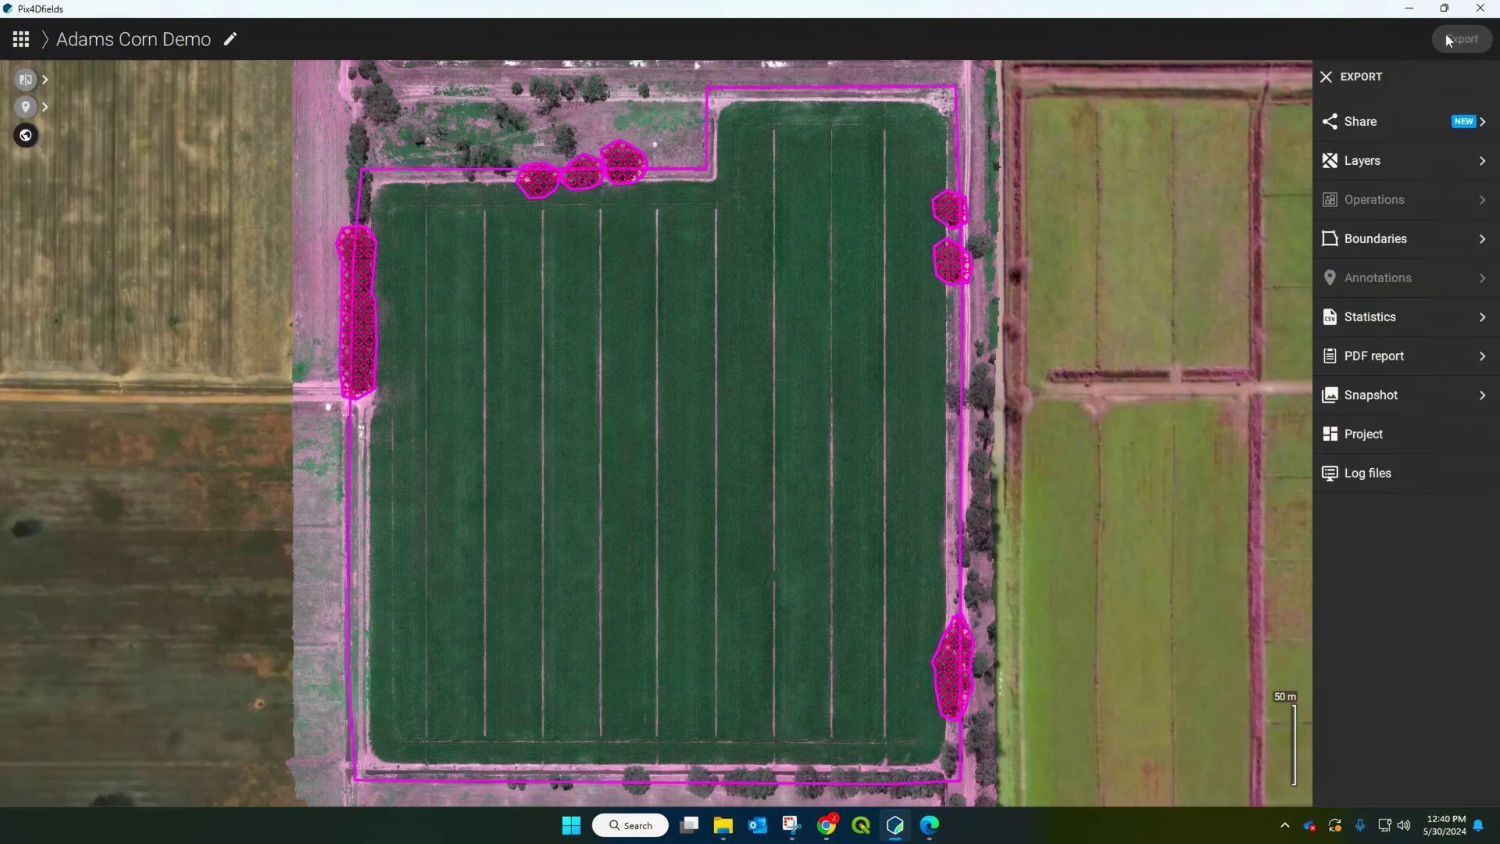
{"action": "left_click", "coordinate": [1368, 161]}
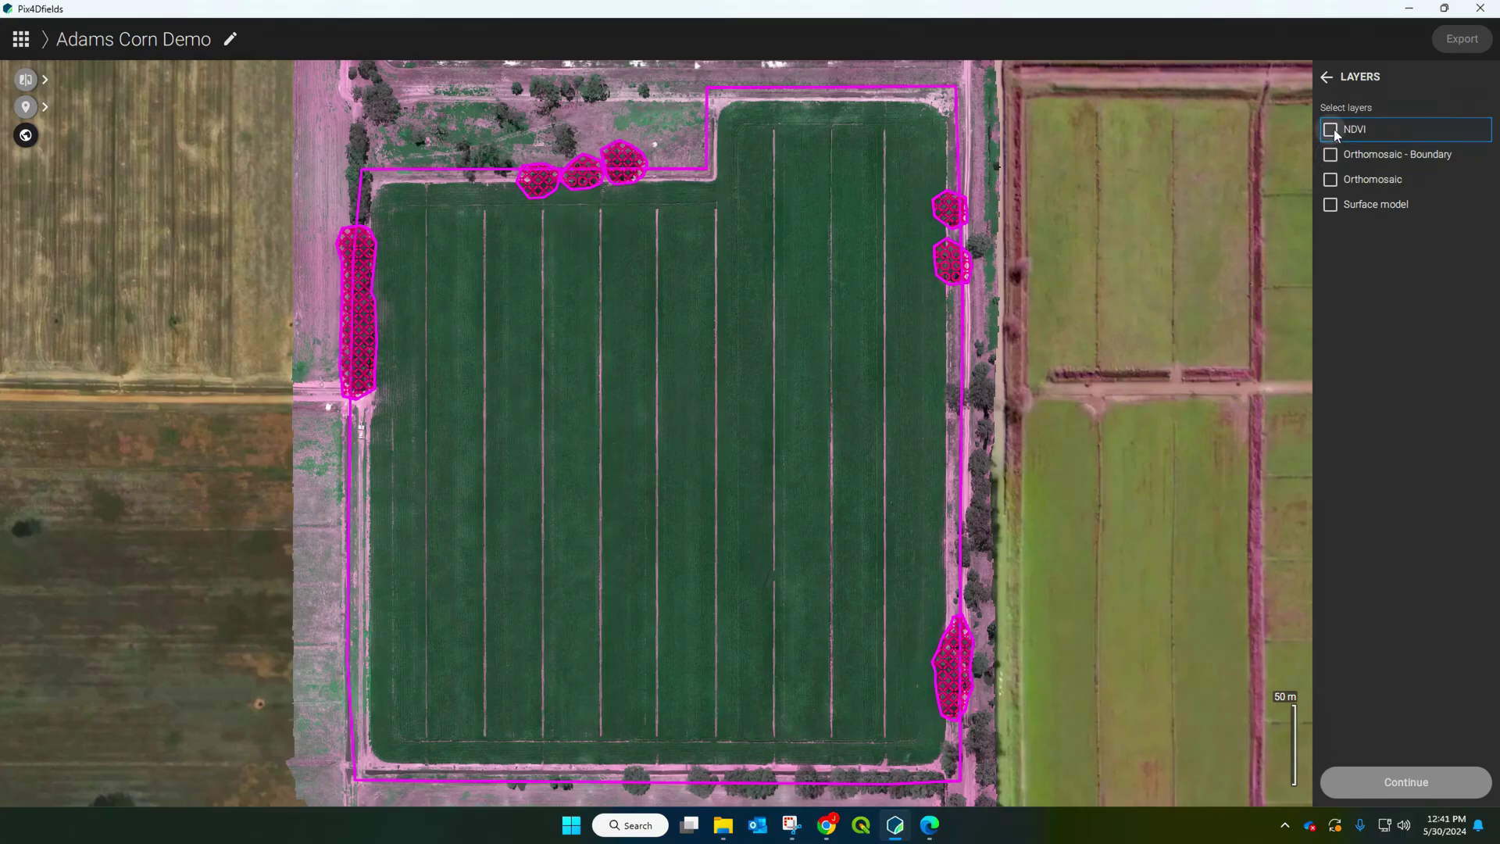
{"action": "left_click", "coordinate": [1331, 130]}
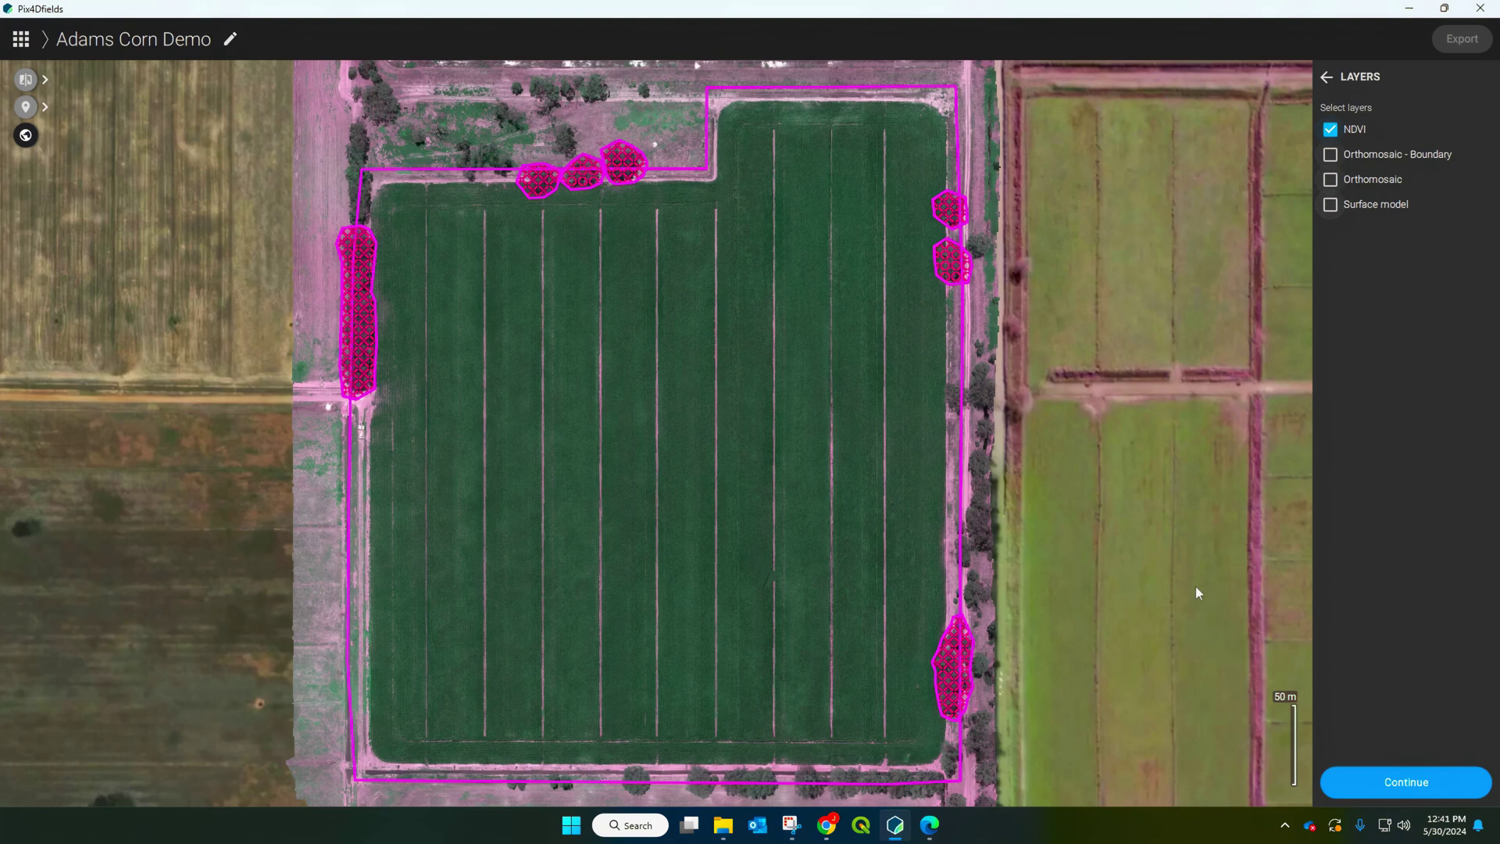
{"action": "left_click", "coordinate": [1399, 781]}
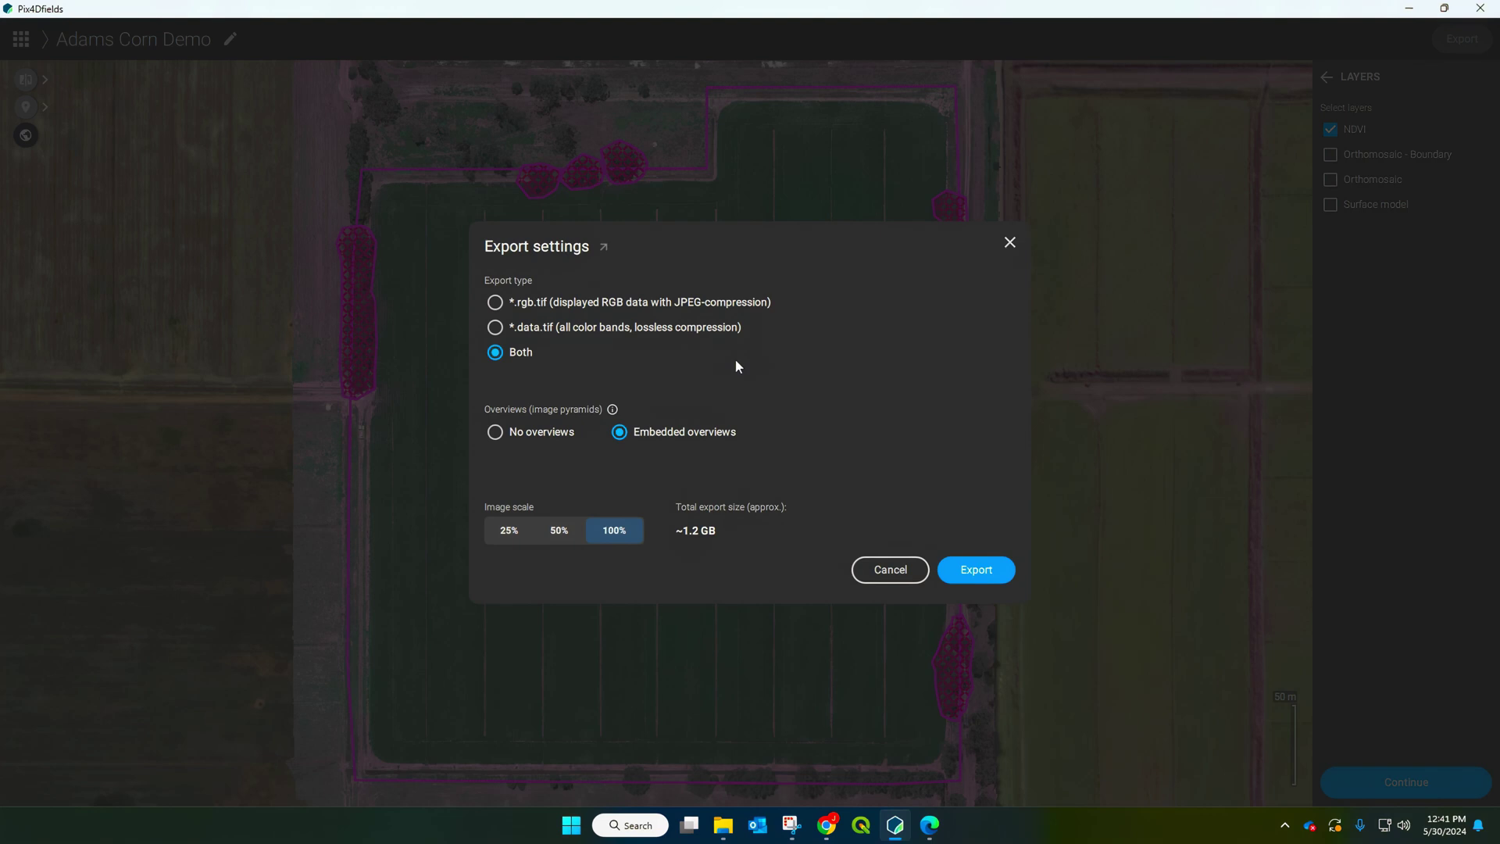
Choose the *.rgb.tif option, then cancel the NDVI export settings without exporting
{"action": "left_click", "coordinate": [619, 306]}
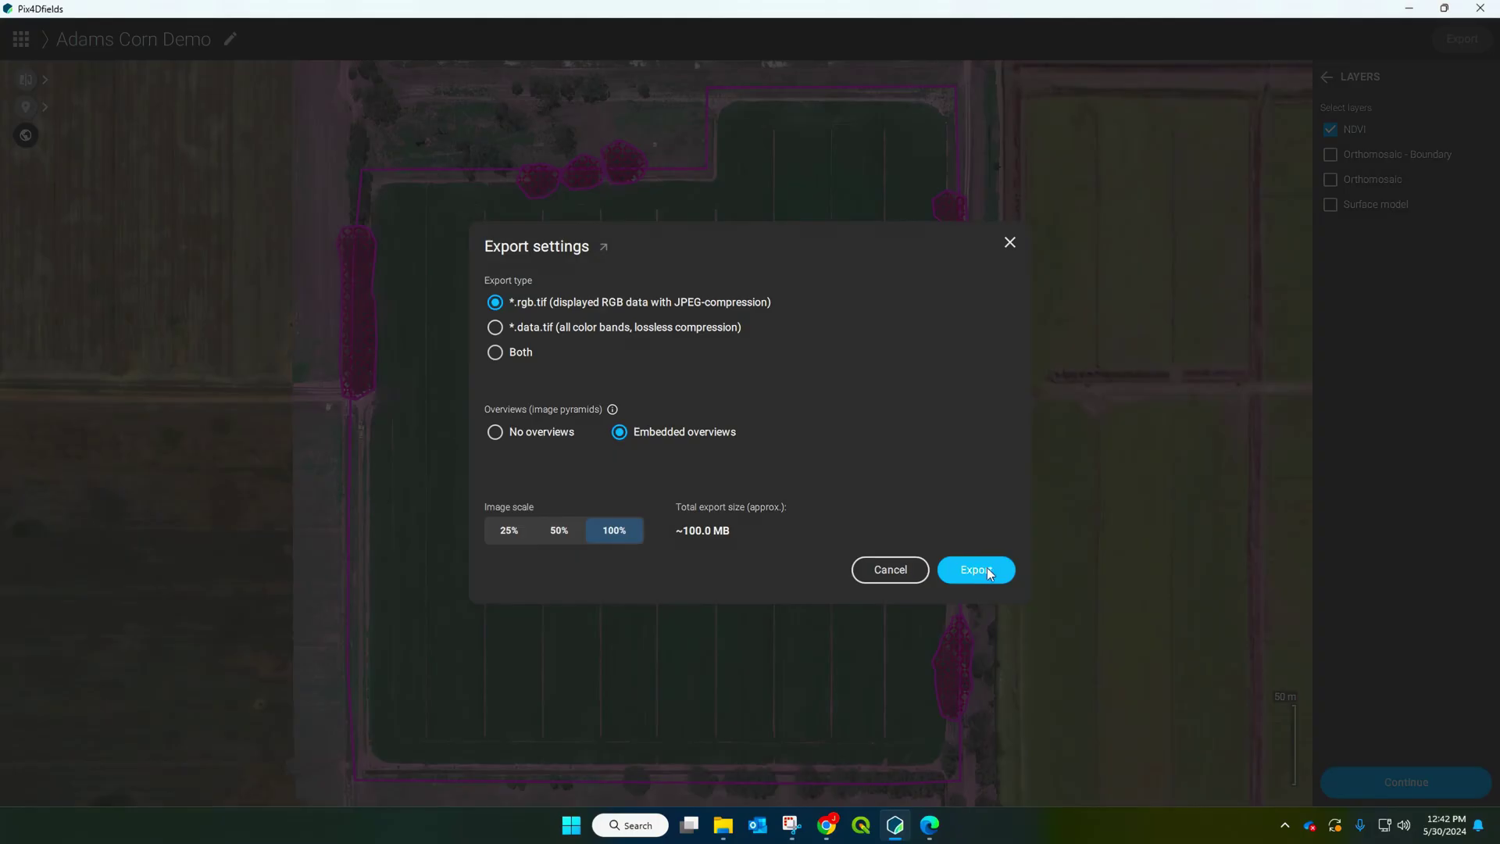
{"action": "left_click", "coordinate": [886, 568]}
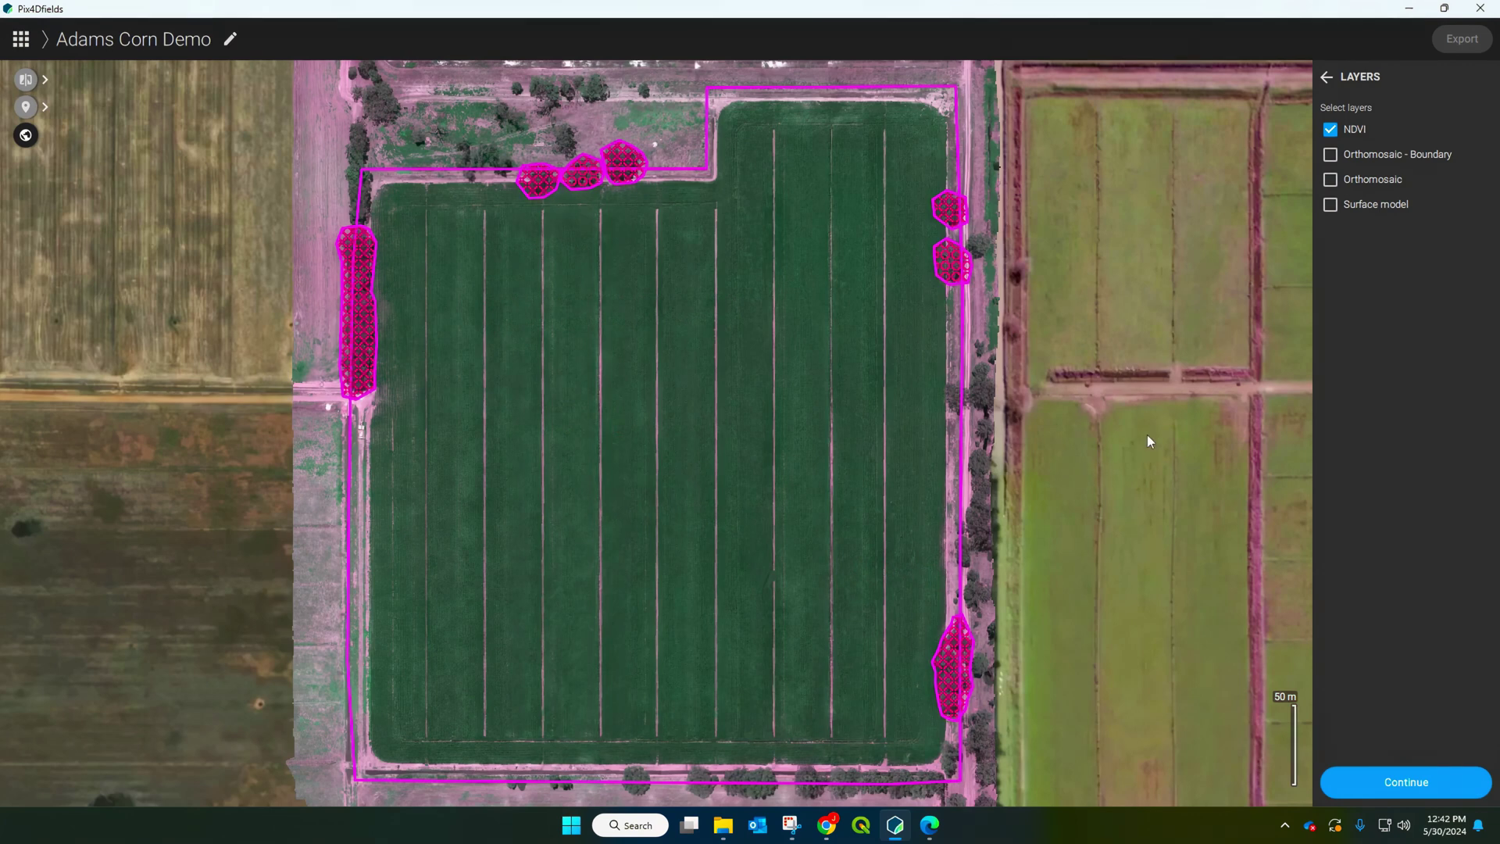
Switch to Boundaries export and tick Boundary, Obstacle, Obstacle 2 and Obstacle 3
{"action": "left_click", "coordinate": [1326, 77]}
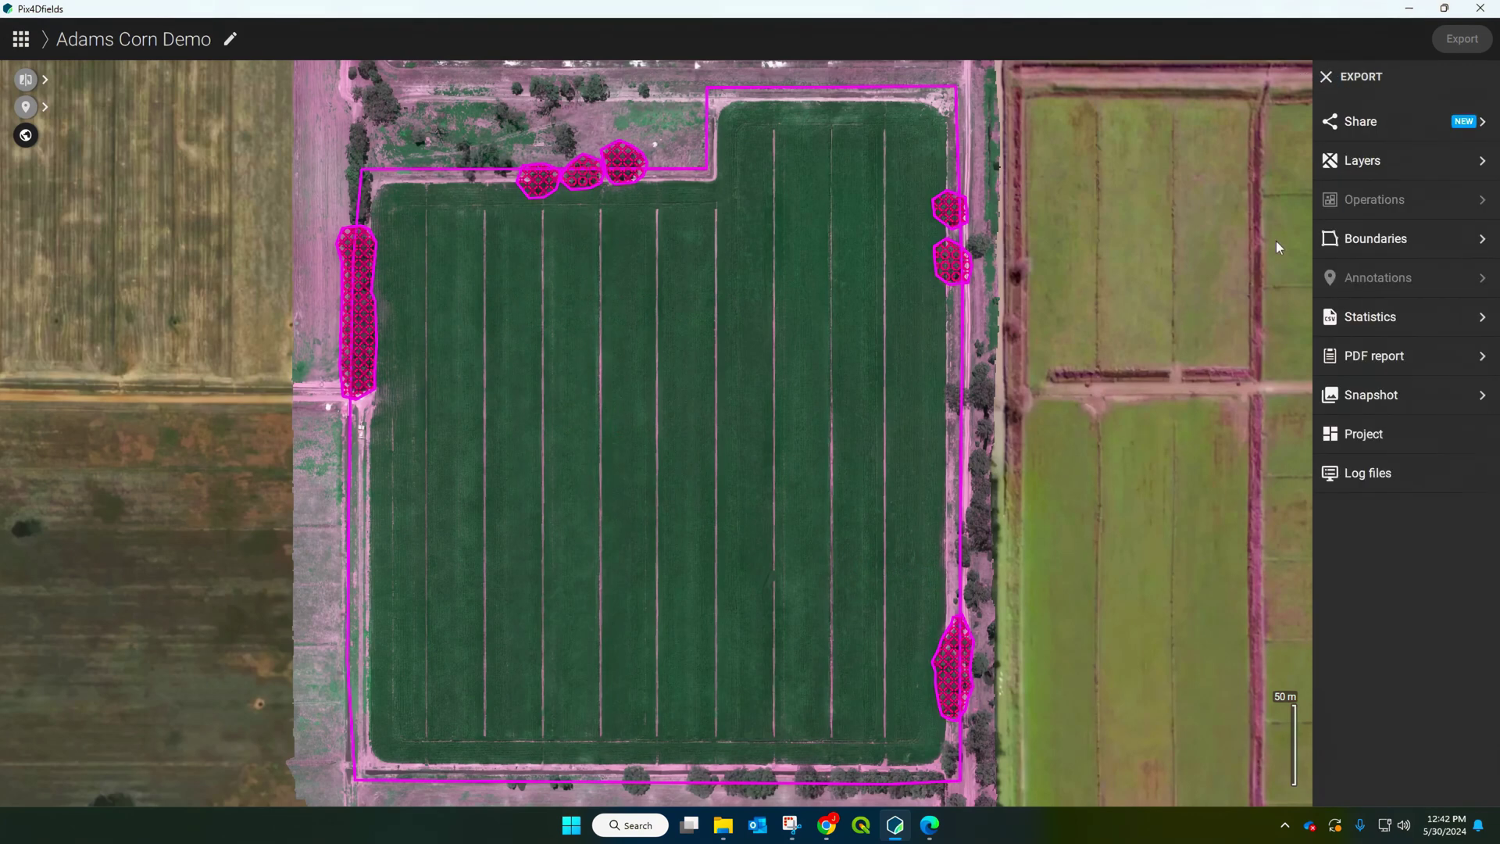
{"action": "left_click", "coordinate": [1411, 238]}
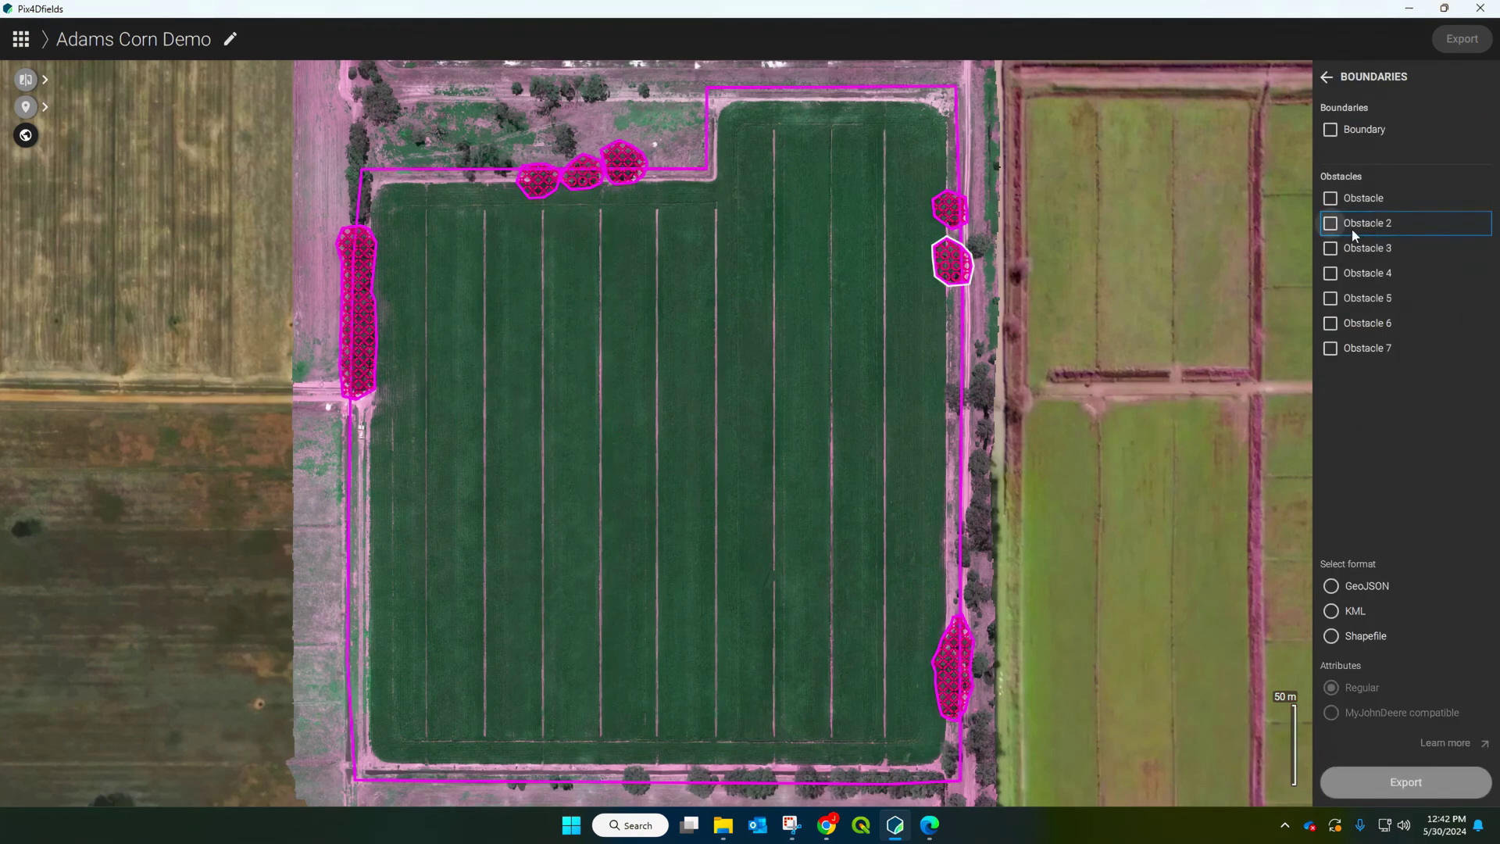
{"action": "left_click", "coordinate": [1335, 132]}
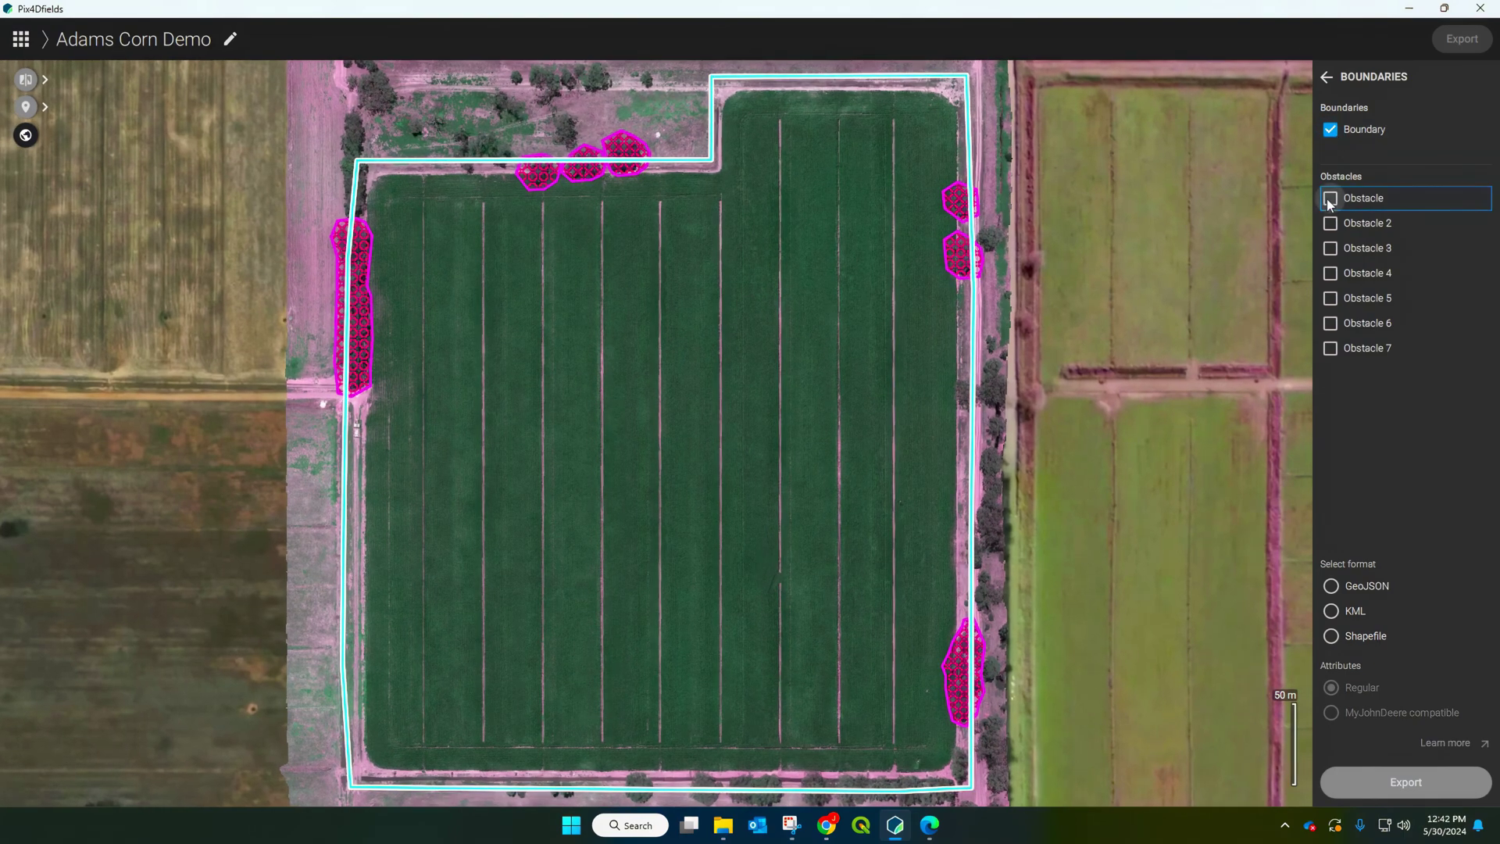
{"action": "left_click", "coordinate": [1329, 199]}
{"action": "left_click", "coordinate": [1332, 222]}
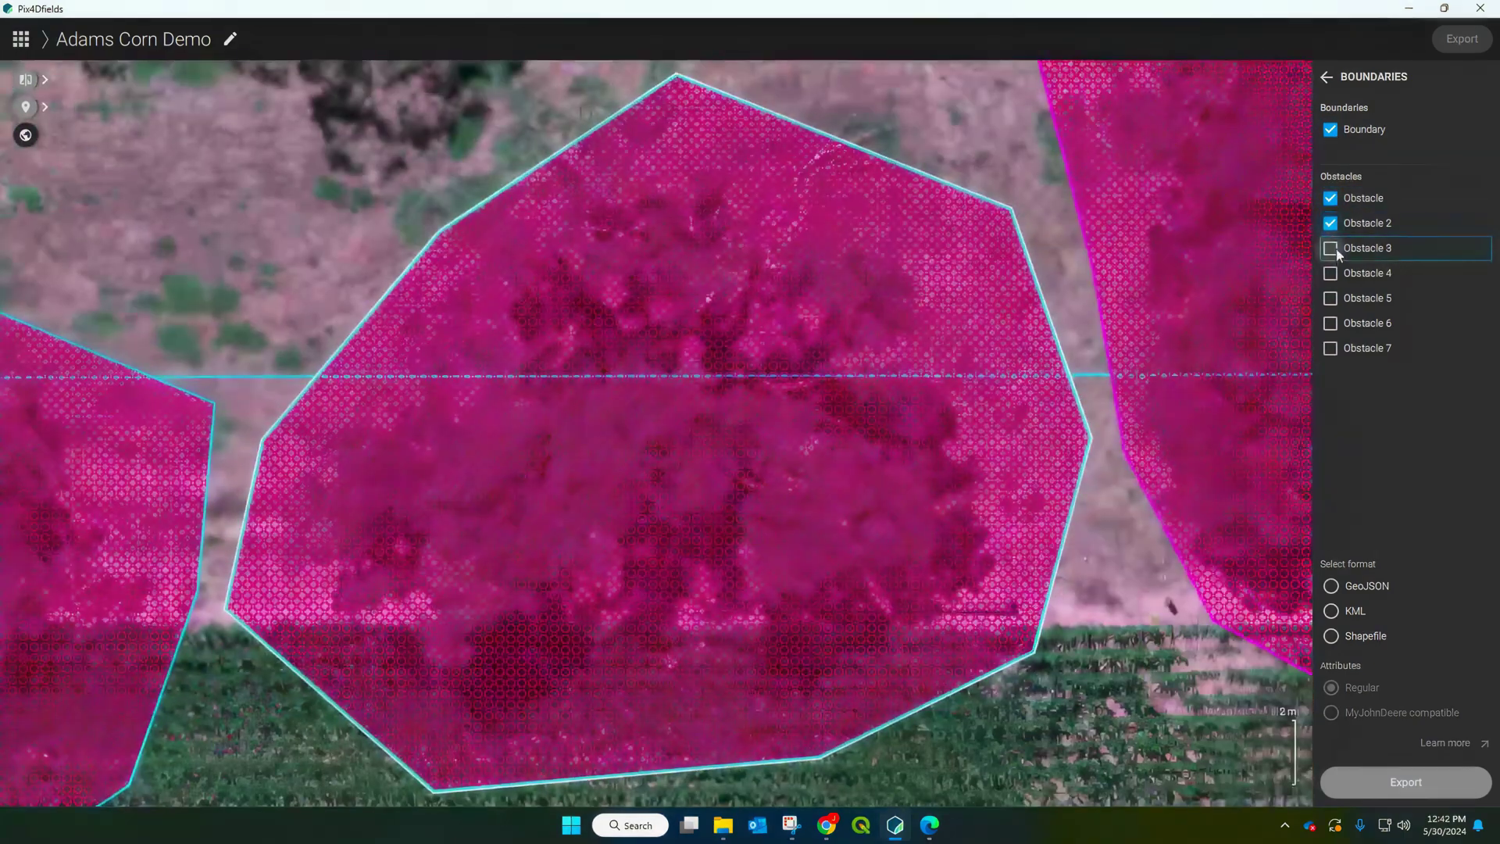
{"action": "left_click", "coordinate": [1332, 249]}
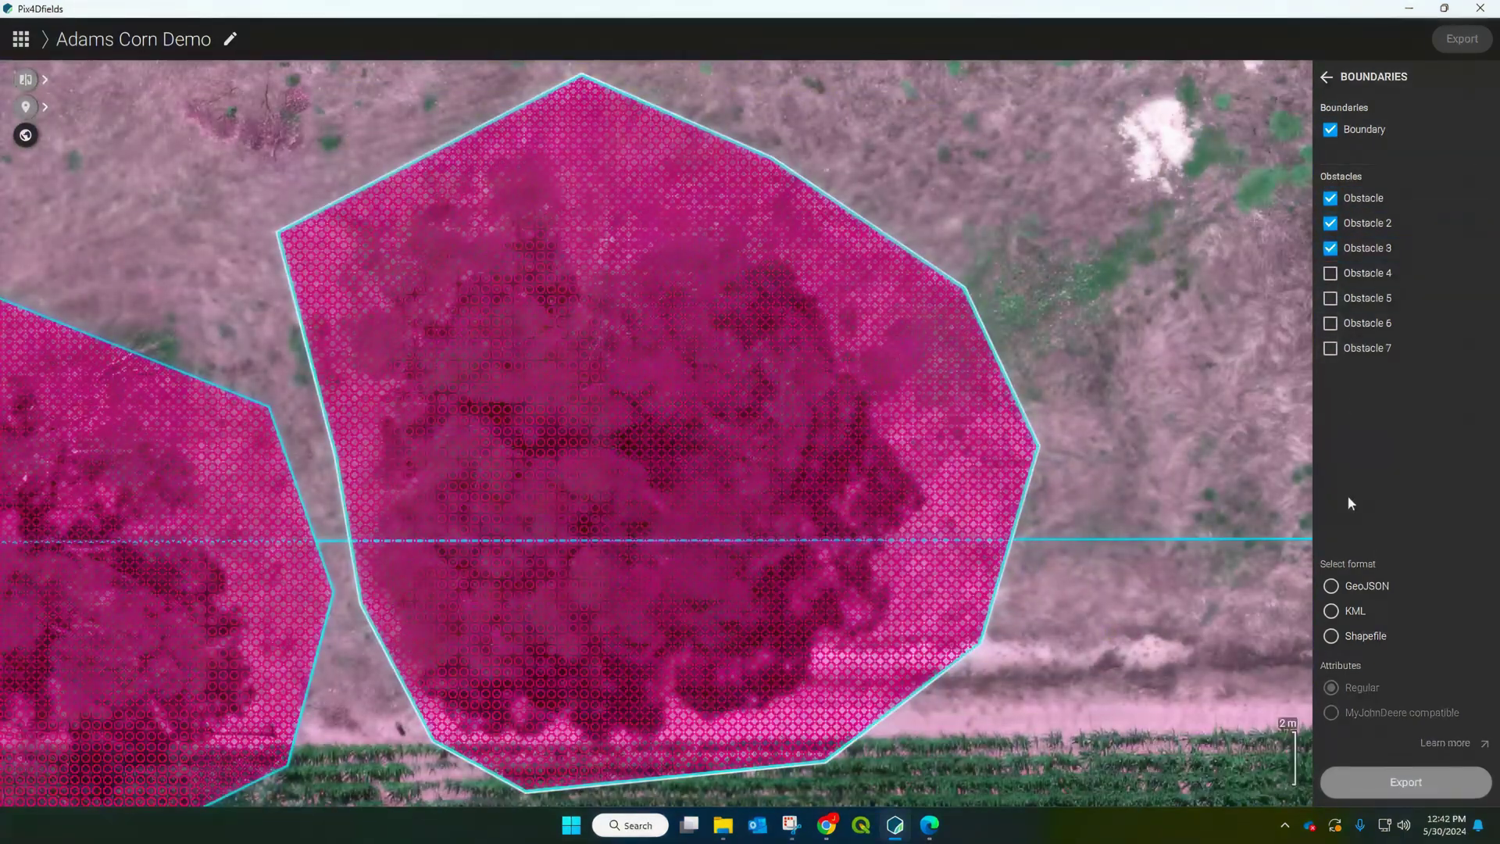